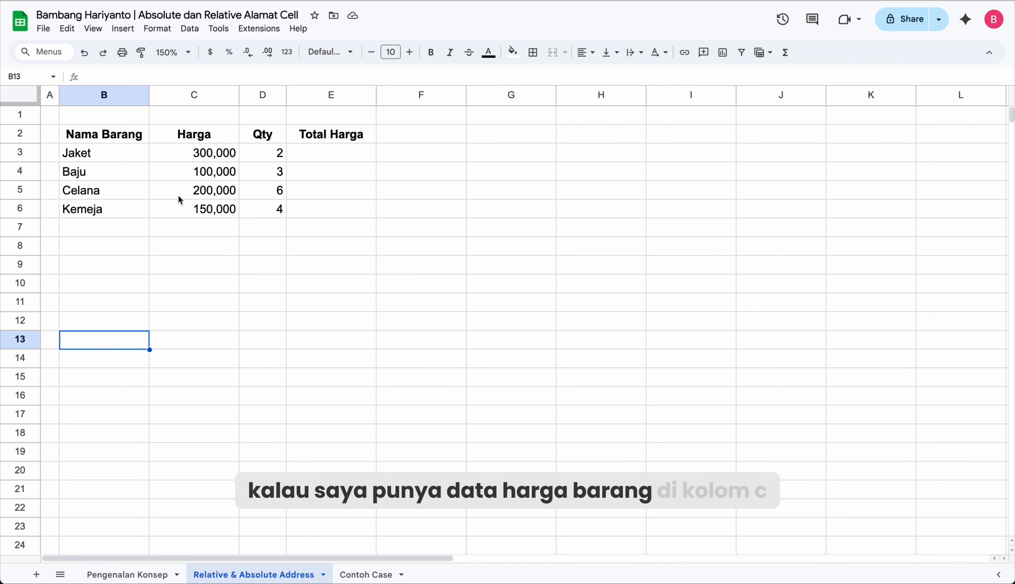
left_click(214, 90)
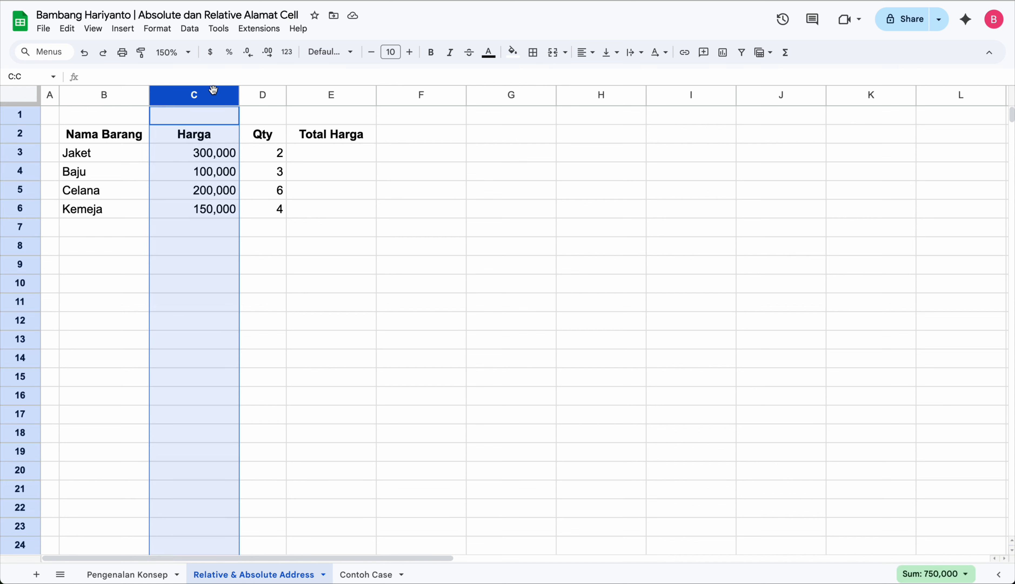
left_click(249, 93)
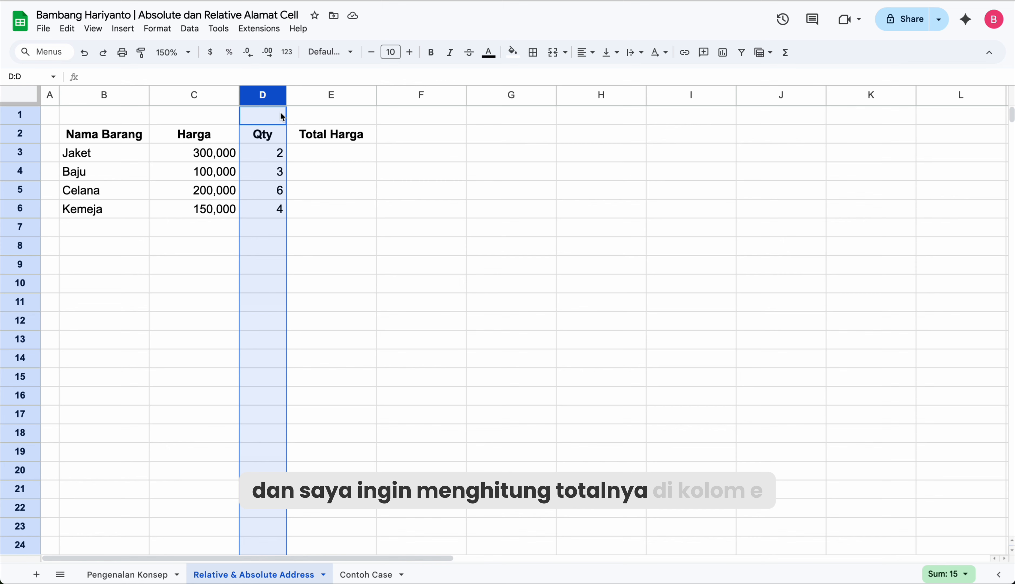
left_click(298, 98)
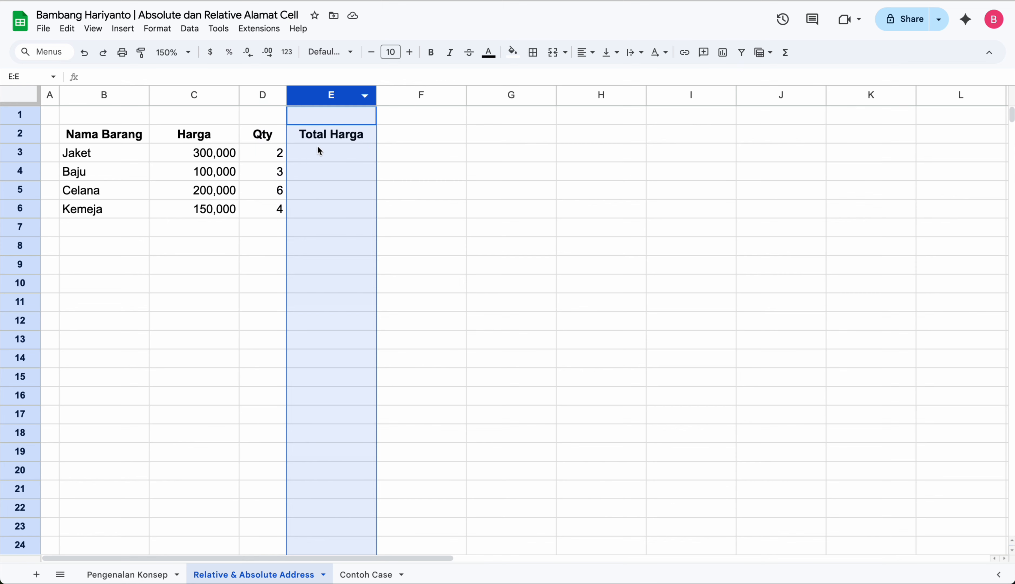
Step: Enter the formula =C3*D3 in cell E3 to calculate the total price for Jaket
left_click(319, 154)
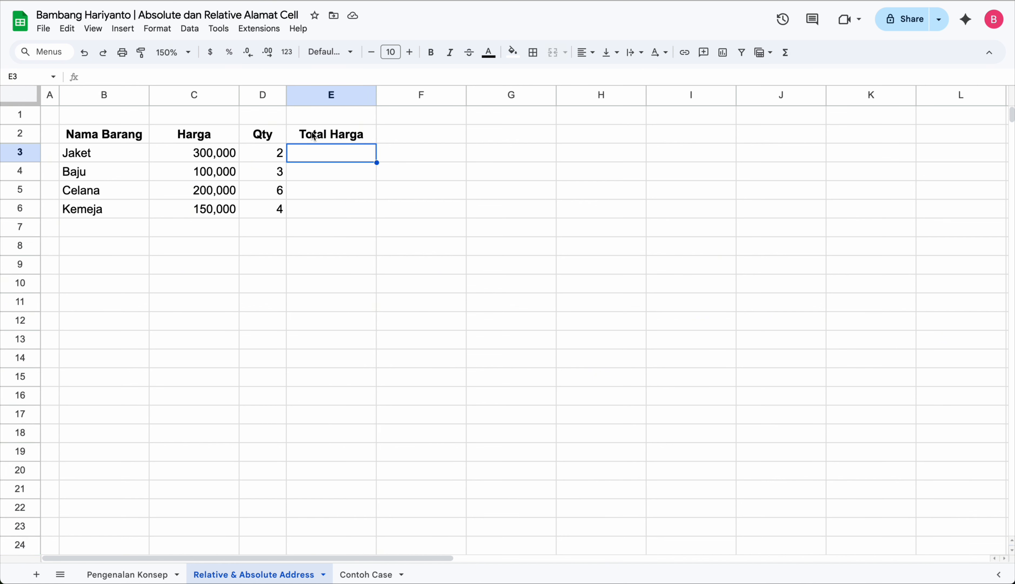
type("=")
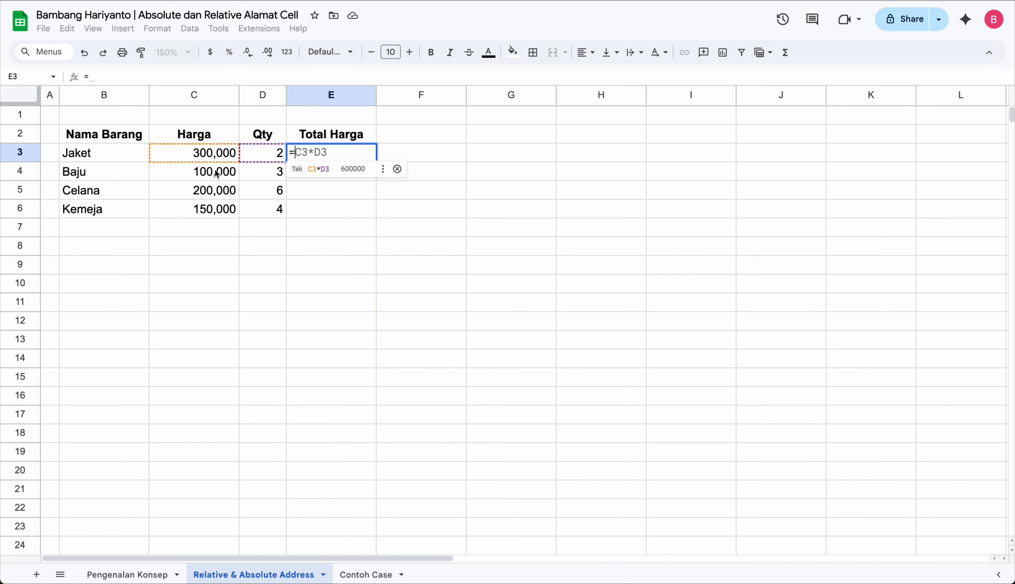
left_click(211, 160)
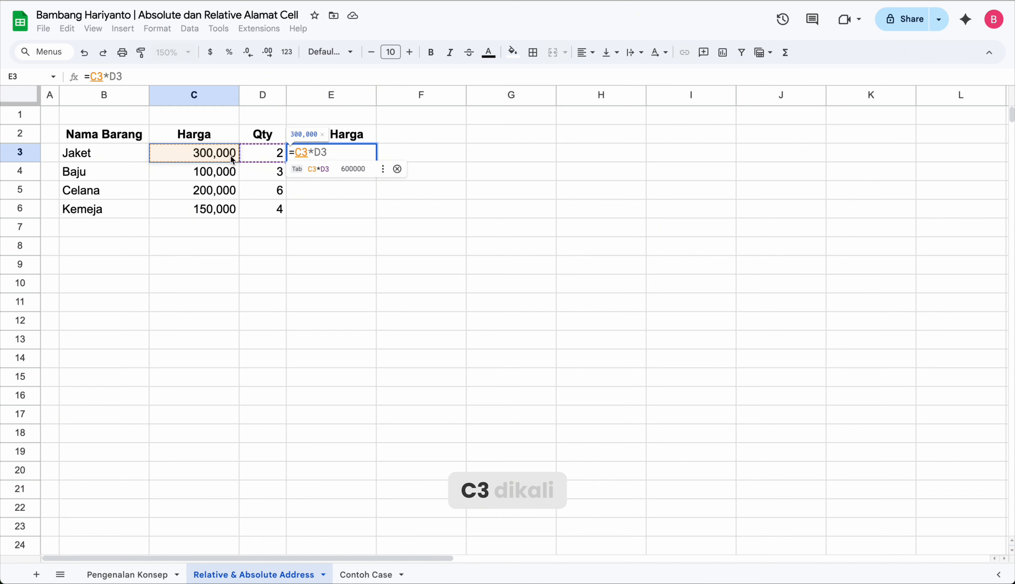
type("*")
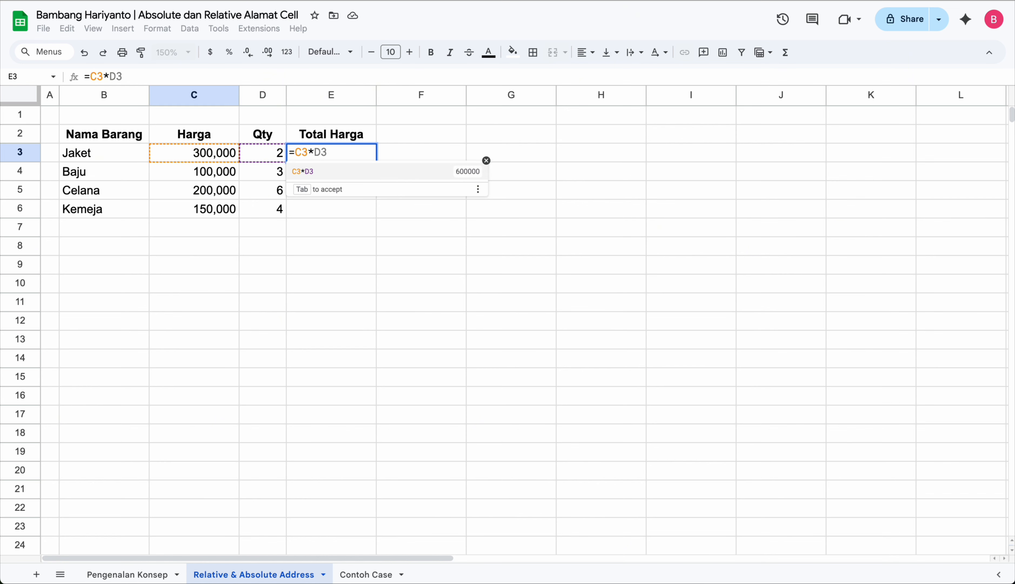
type("d3")
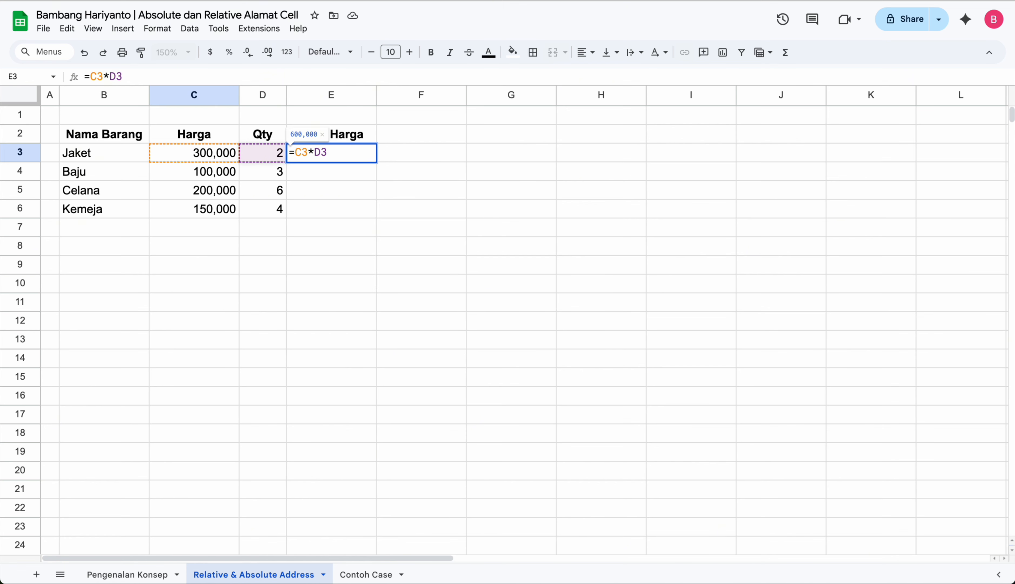
key("Return")
Step: Fill the E3 formula down through E6 and check the copied formulas in E4, E5 and E6
key("Up")
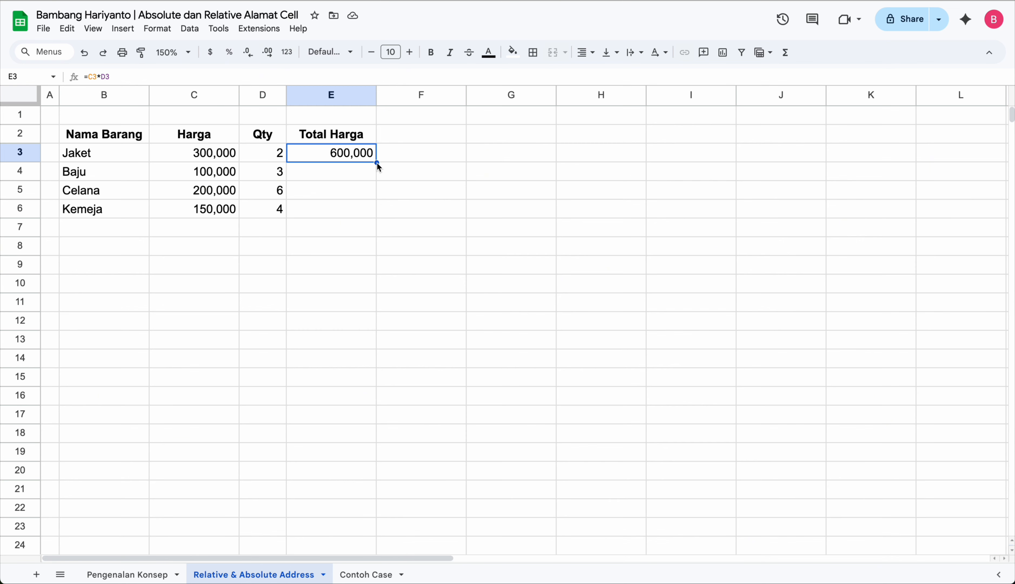
left_click_drag(377, 161, 370, 212)
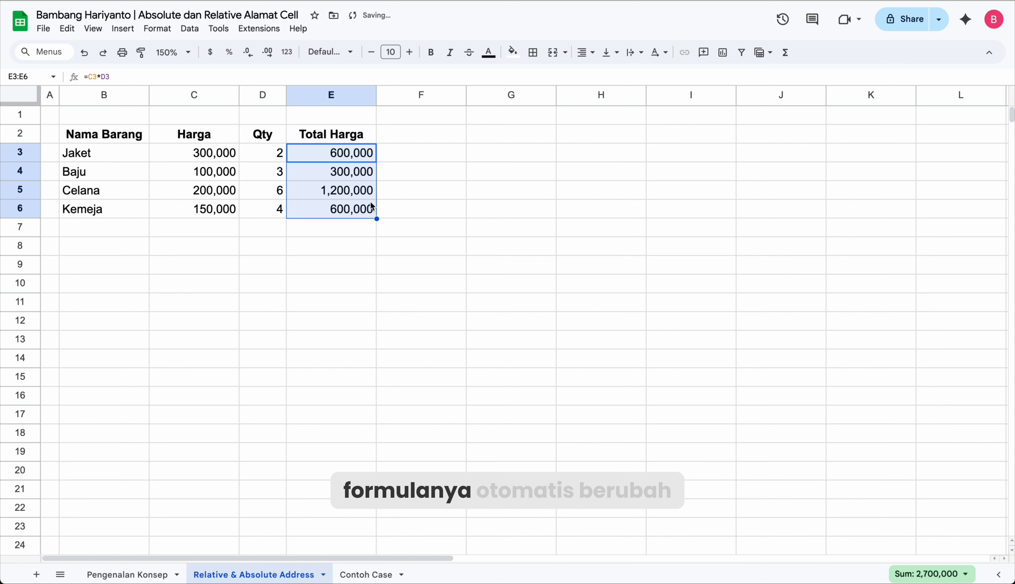
left_click(348, 177)
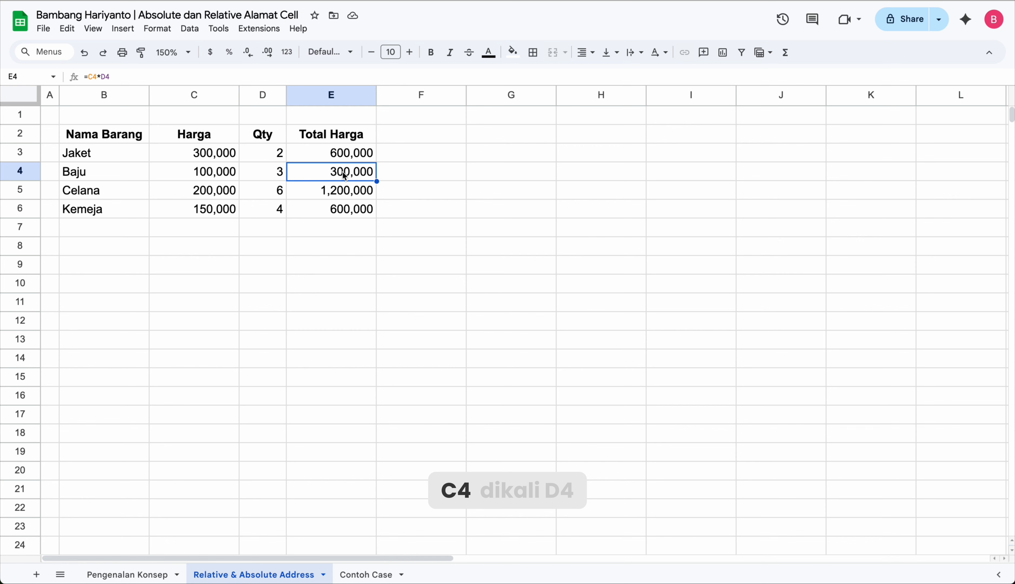
left_click(343, 191)
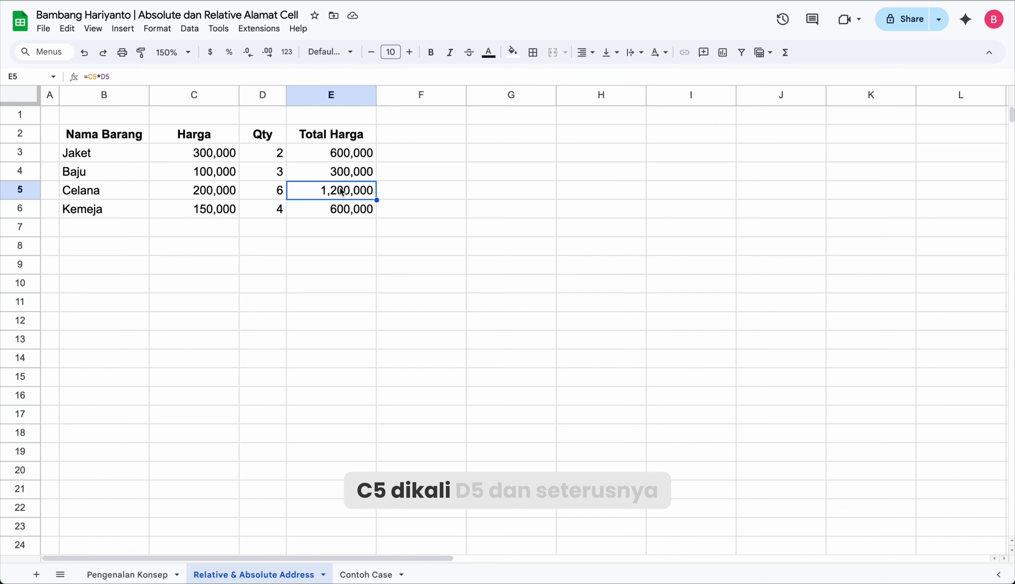
left_click(341, 212)
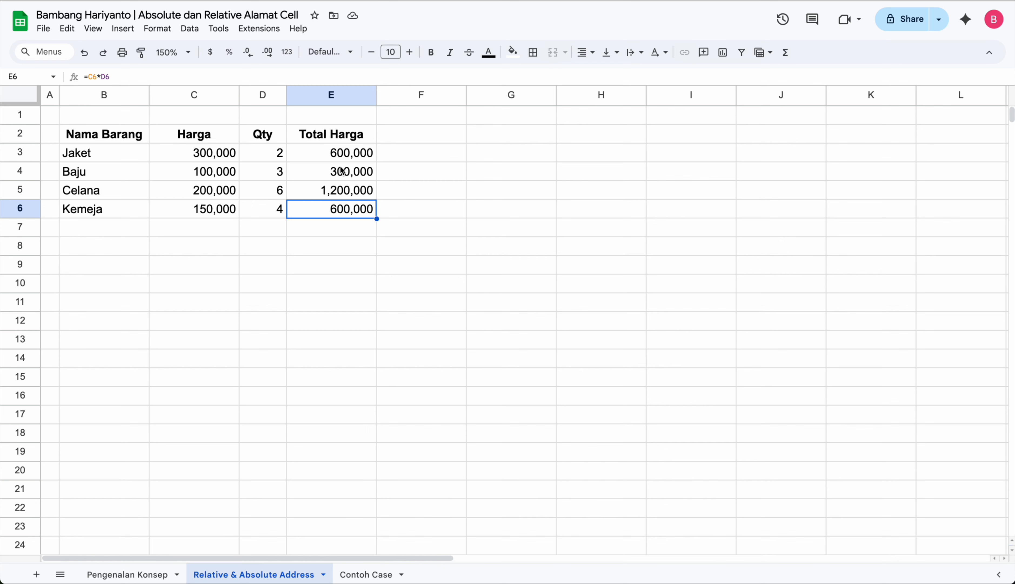
Step: Enter the tax rate 11% in cell J2 and label it "Tarif PPN" in cell I2
left_click(691, 134)
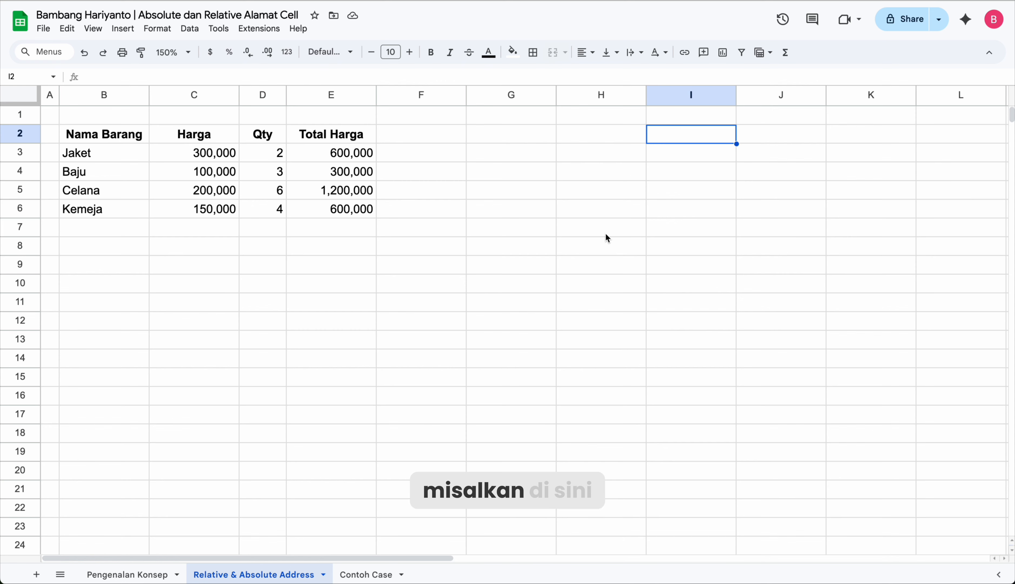
left_click(779, 135)
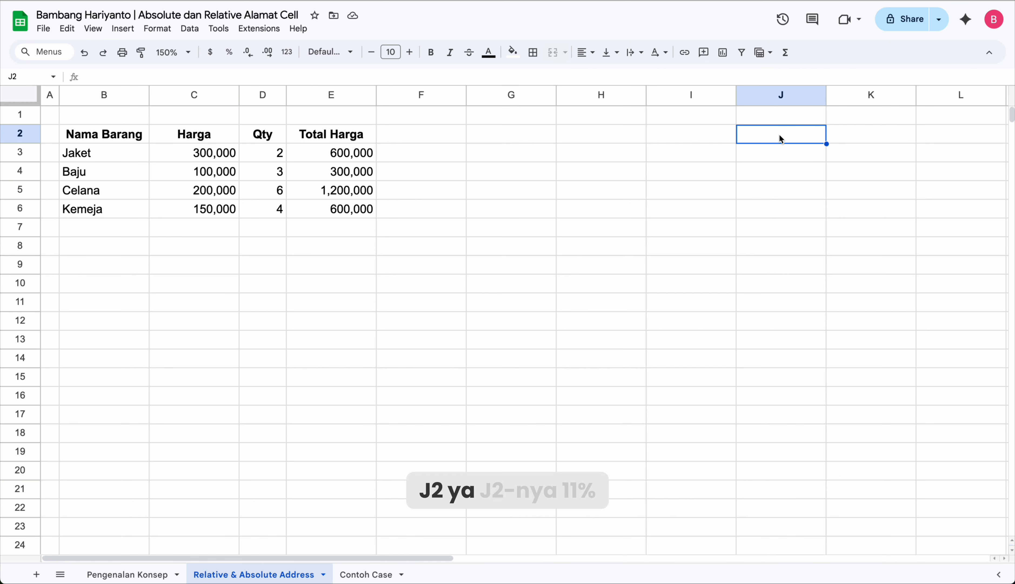
type("11")
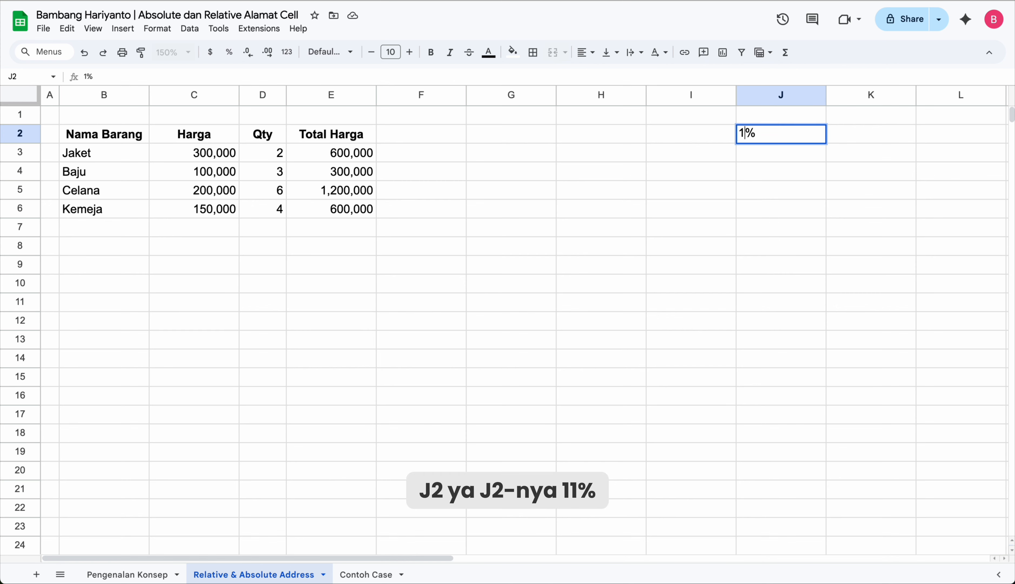
key("Return")
key("Left")
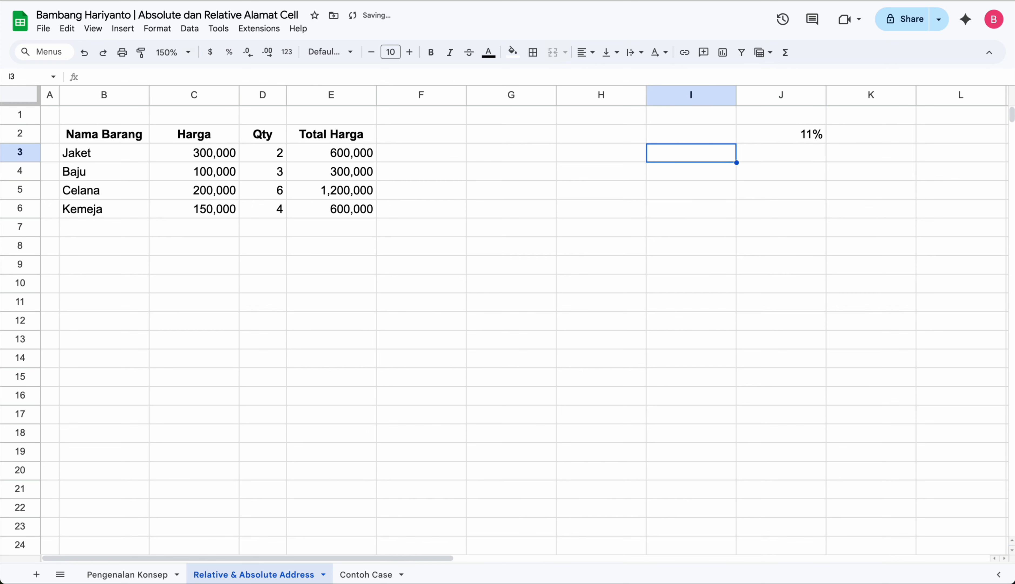
key("Up")
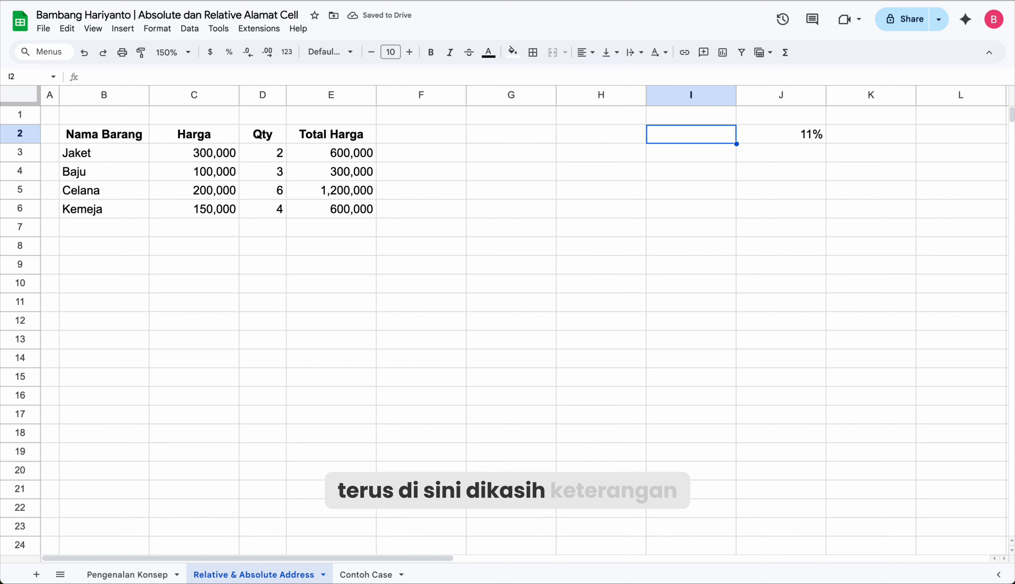
type("Tarif PPN")
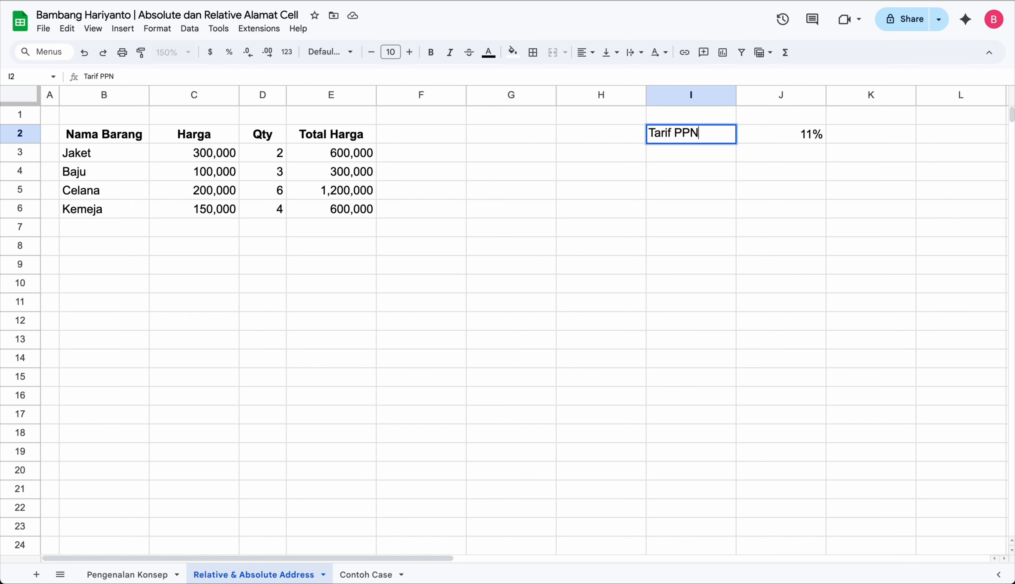
key("Return")
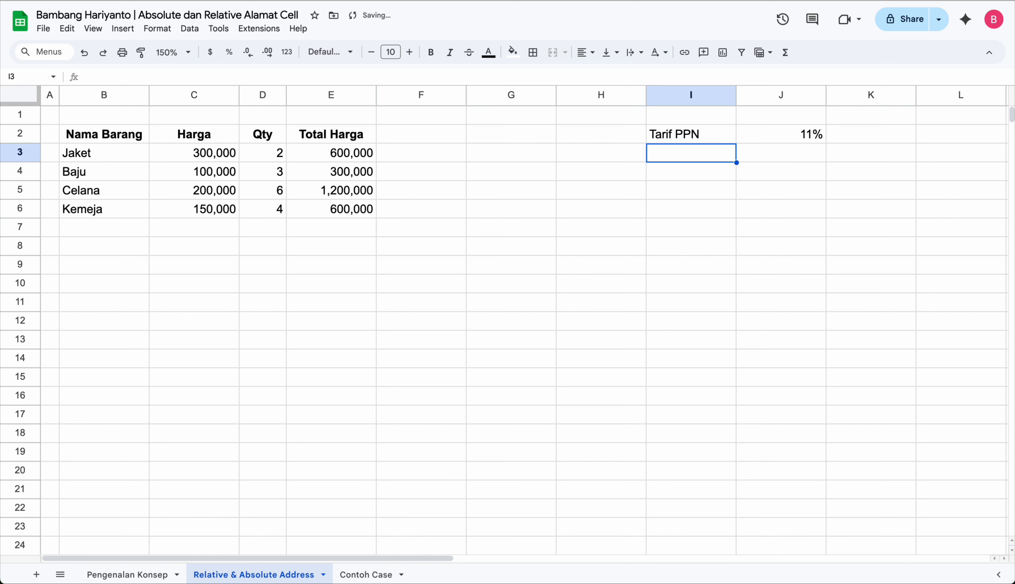
Step: Add the column header "PPN" in cell F2, beside the Total Harga header
key("Left")
key("Left")
key("Left")
key("Up")
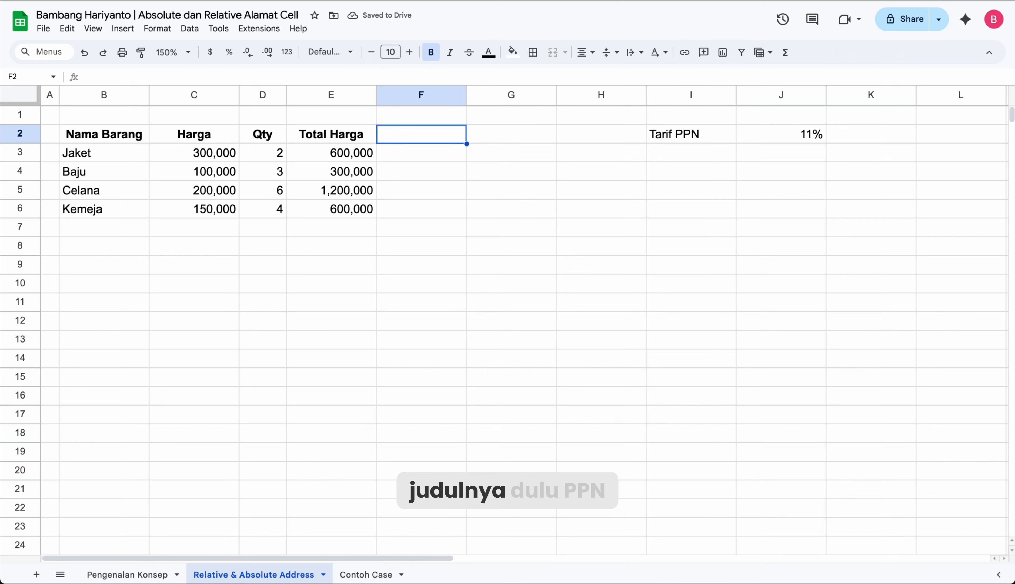
type("OO")
key("BackSpace")
key("BackSpace")
type("PP")
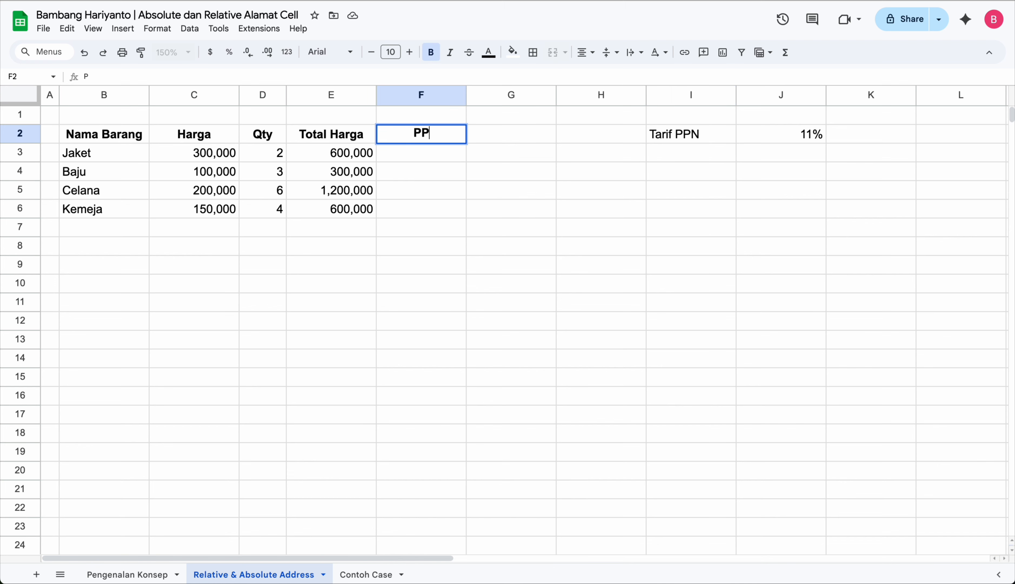
type("N")
key("Return")
Step: Add the column header "Total Harga (Include PPN)" in cell G2
key("Up")
key("Right")
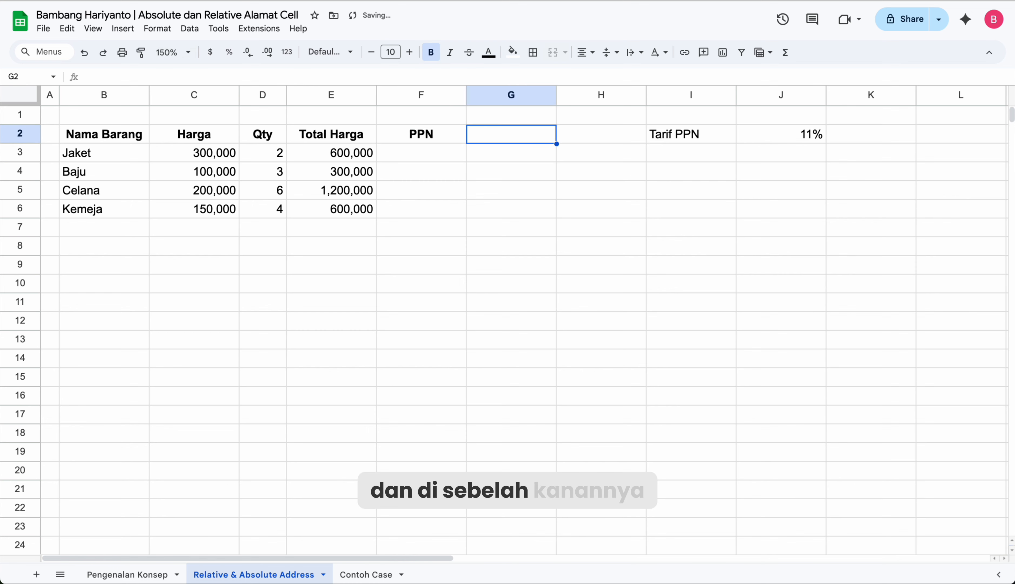
type("T")
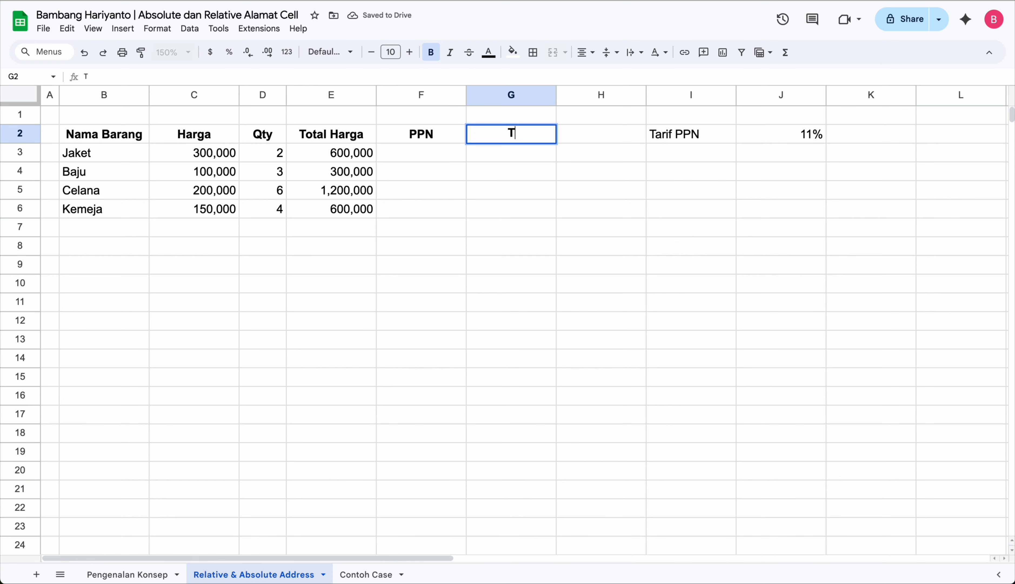
type("otal Harga ")
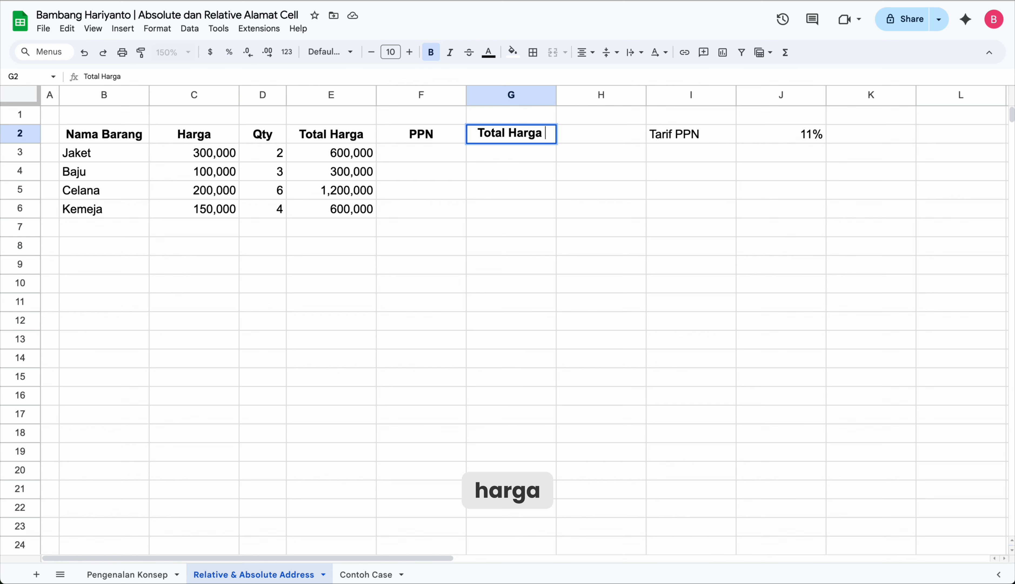
type("(Incl")
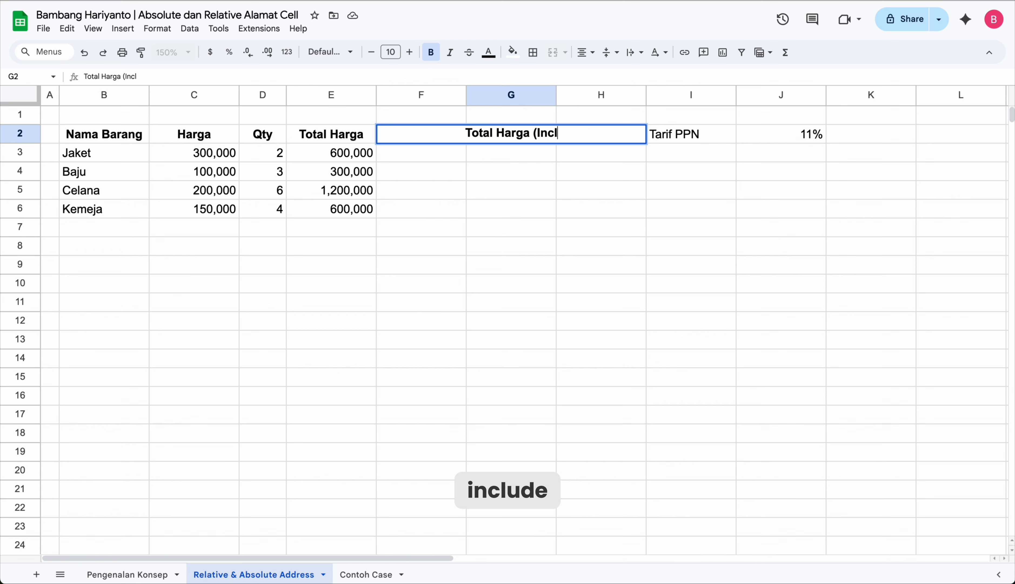
type("ude PPN)")
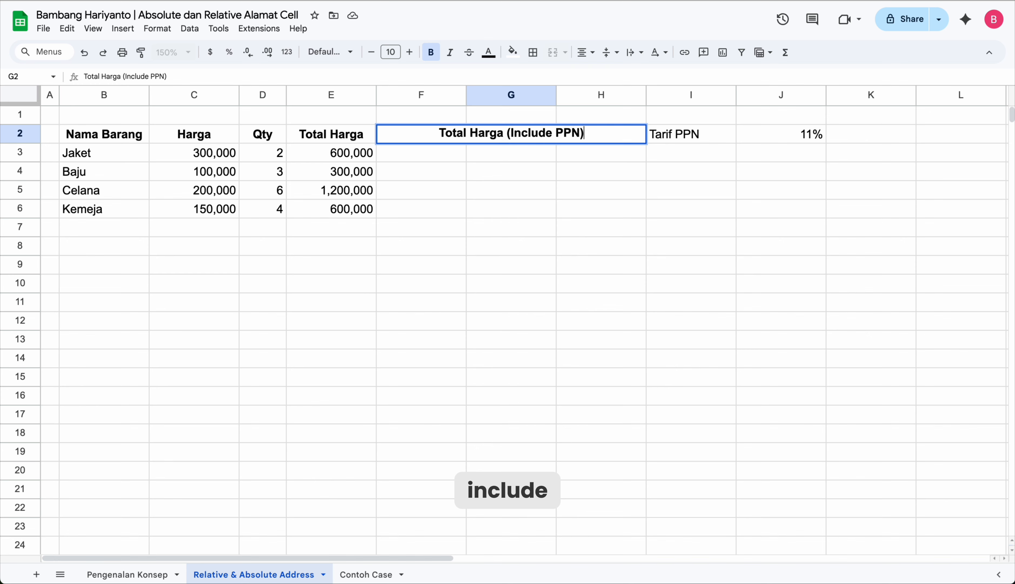
key("Return")
Step: Split the G2 header onto two lines, with a line break before "(Include PPN)"
key("Up")
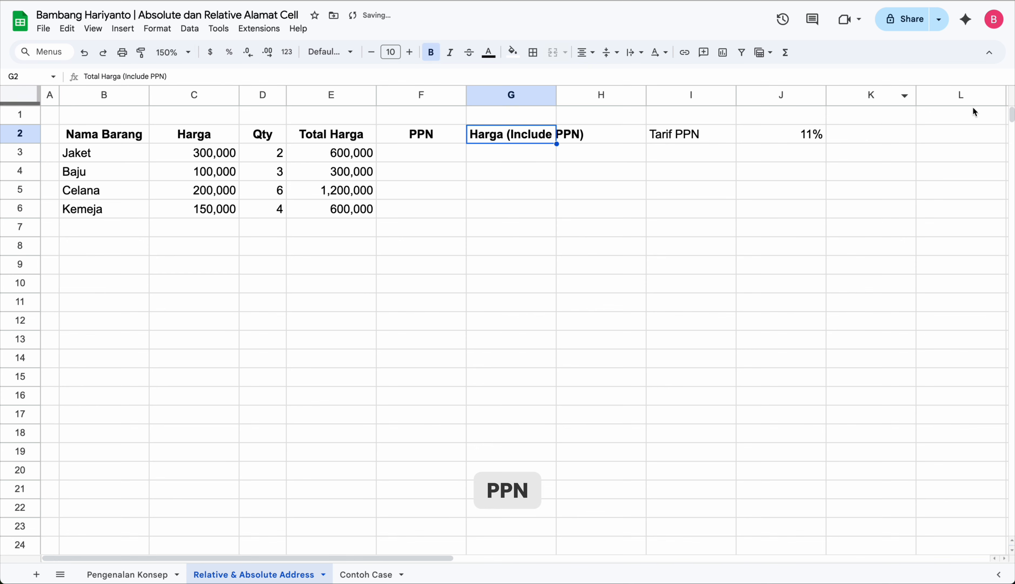
left_click(520, 133)
left_click(512, 133)
double_click(512, 135)
left_click(510, 134)
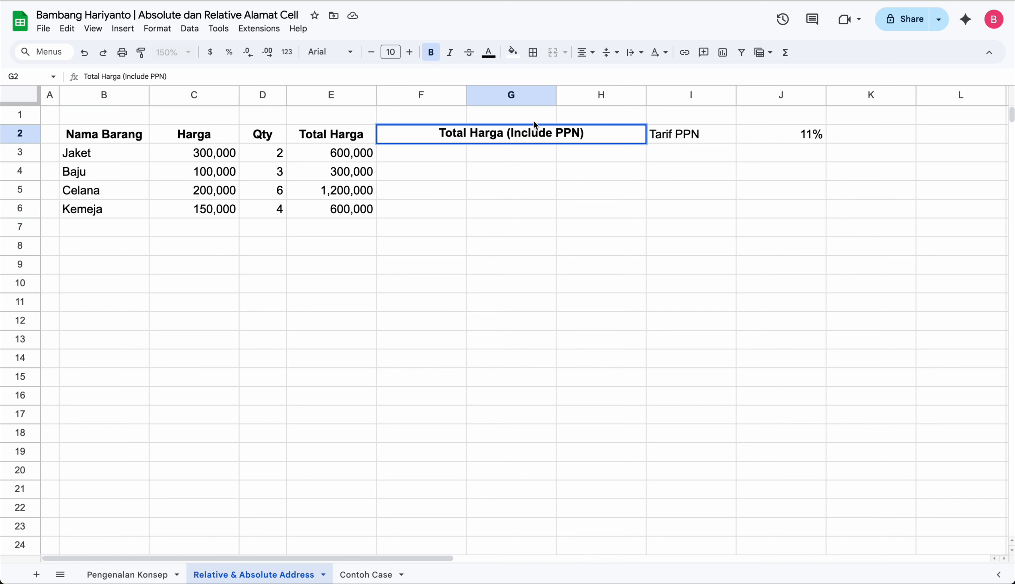
key("BackSpace")
key("alt+Return")
key("Return")
Step: Enter the formula =E3*J2 in cell F3 to calculate the PPN for Jaket
key("Left")
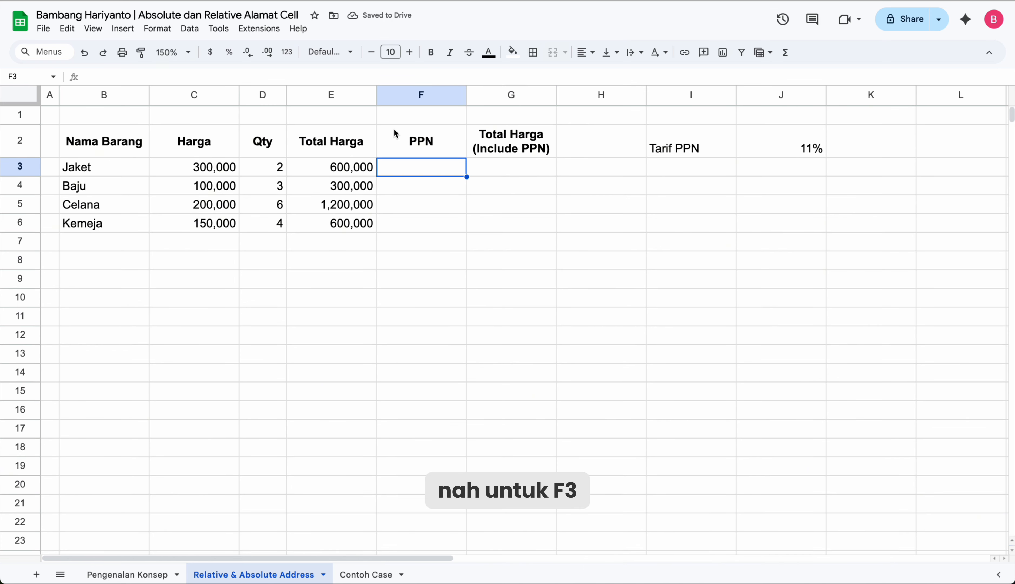
type("=")
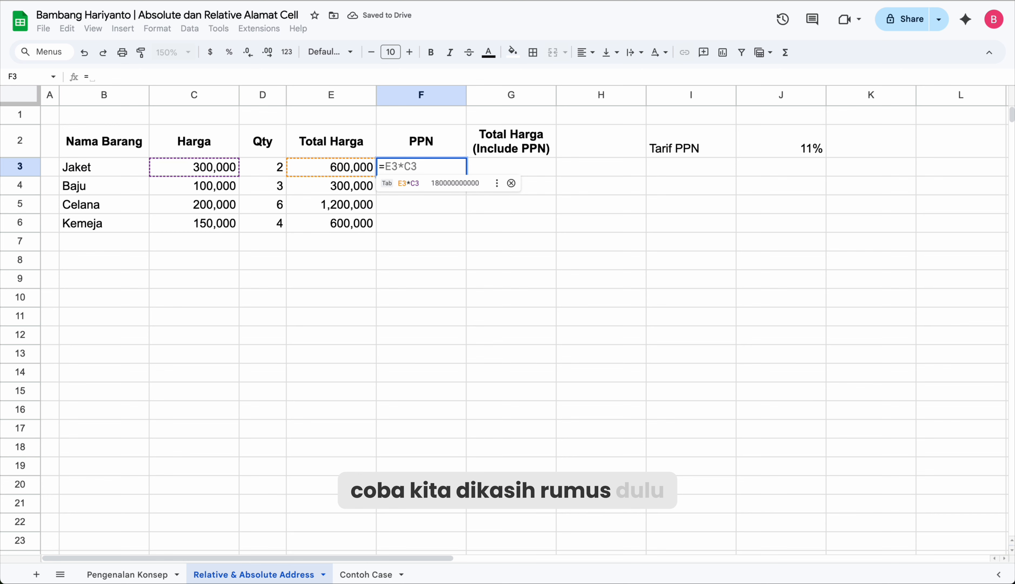
key("Left")
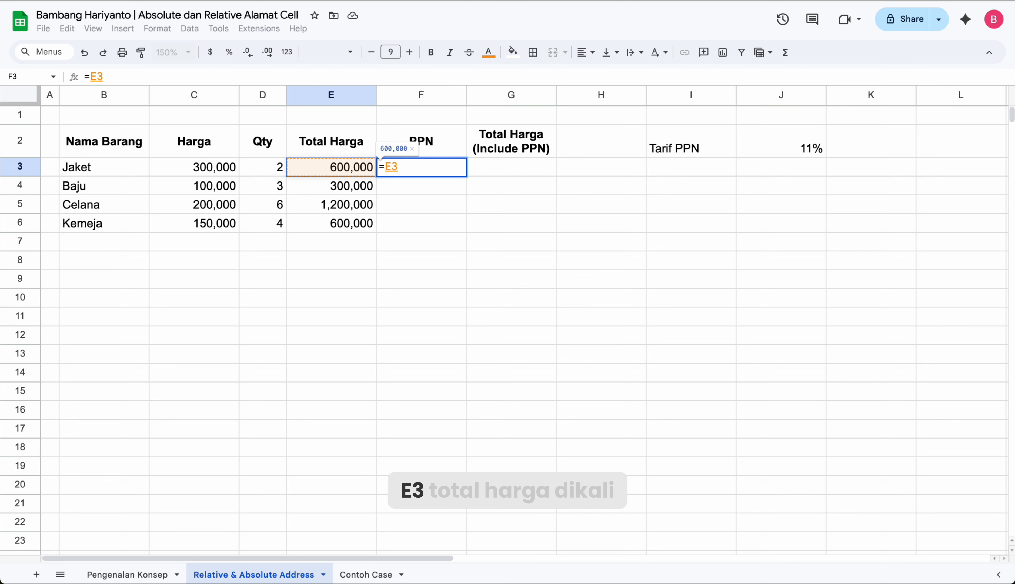
type("*")
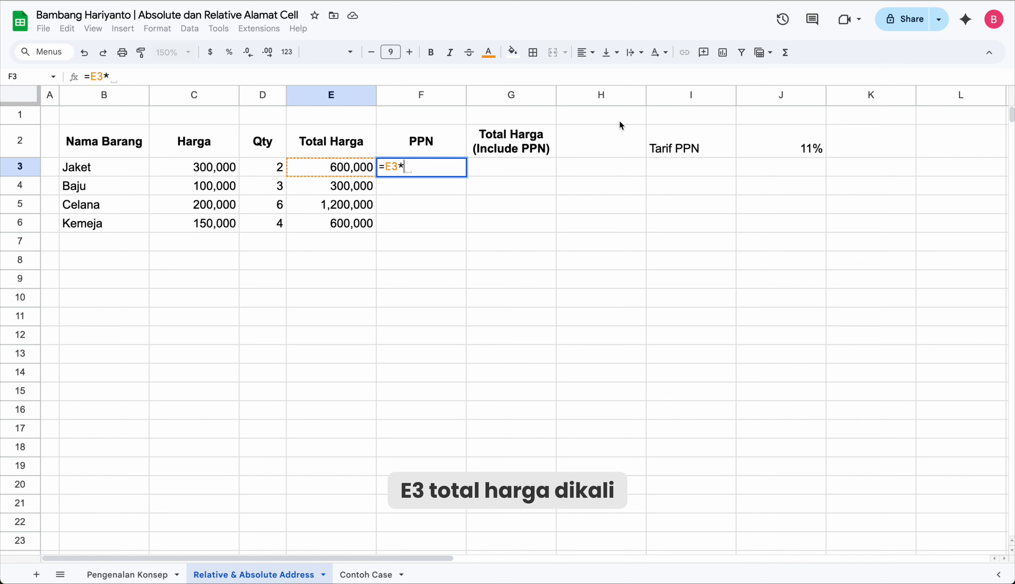
left_click(772, 147)
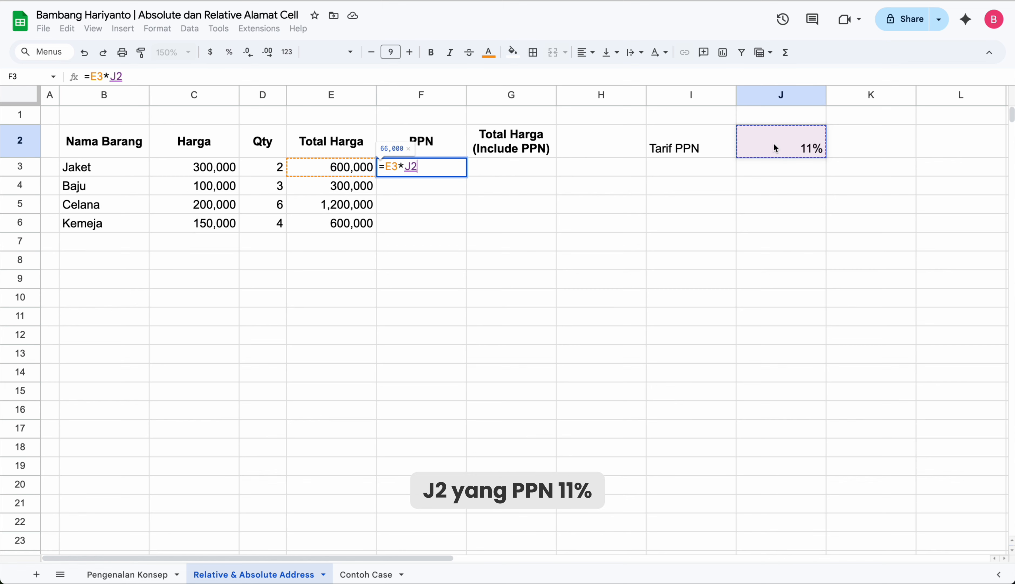
key("Return")
key("Up")
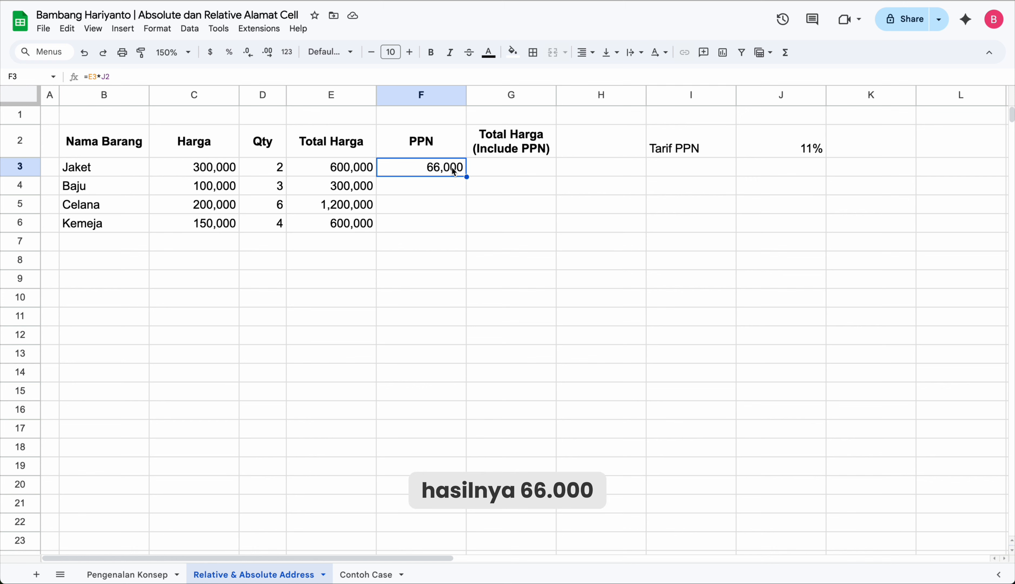
Step: Copy the PPN formula from F3 into F4:F6 and check the cell references in each copied formula
key("ctrl+c")
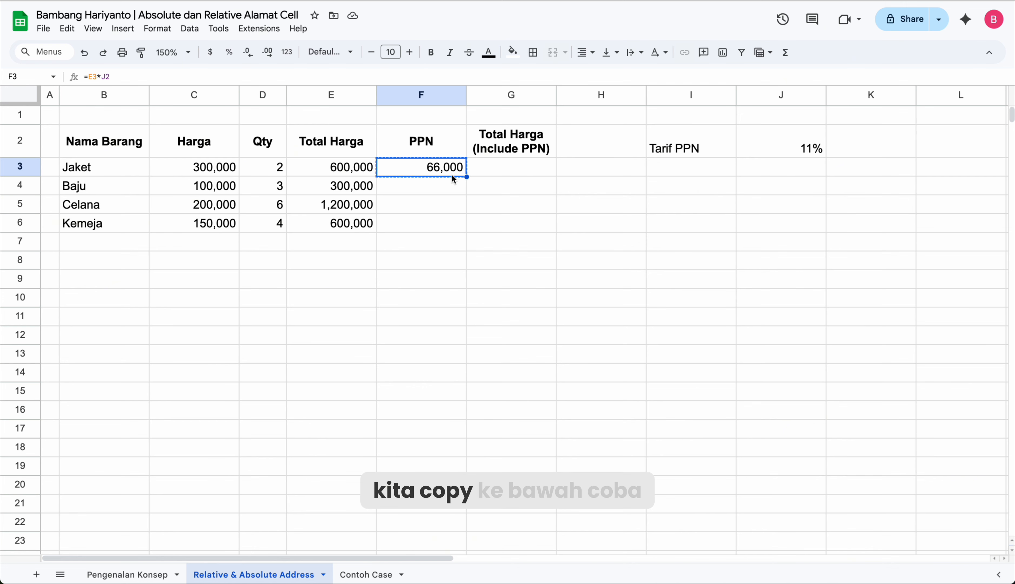
left_click_drag(449, 186, 443, 216)
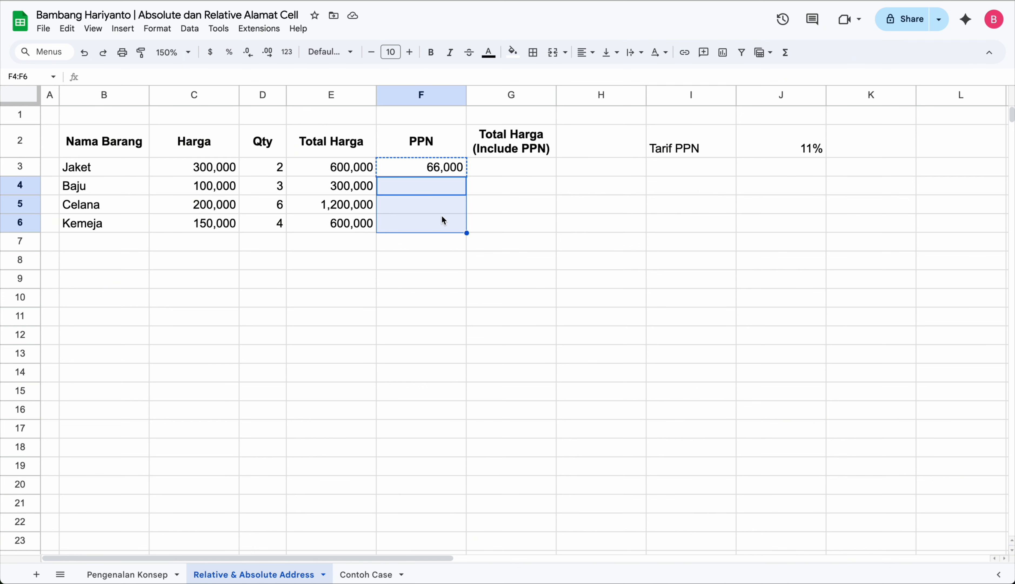
key("ctrl+v")
left_click(441, 191)
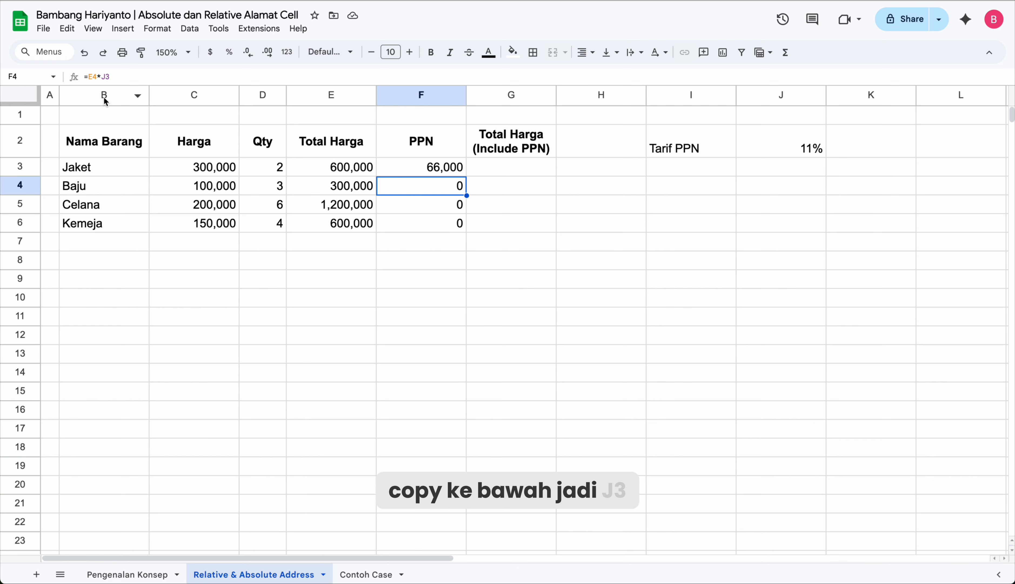
left_click(416, 201)
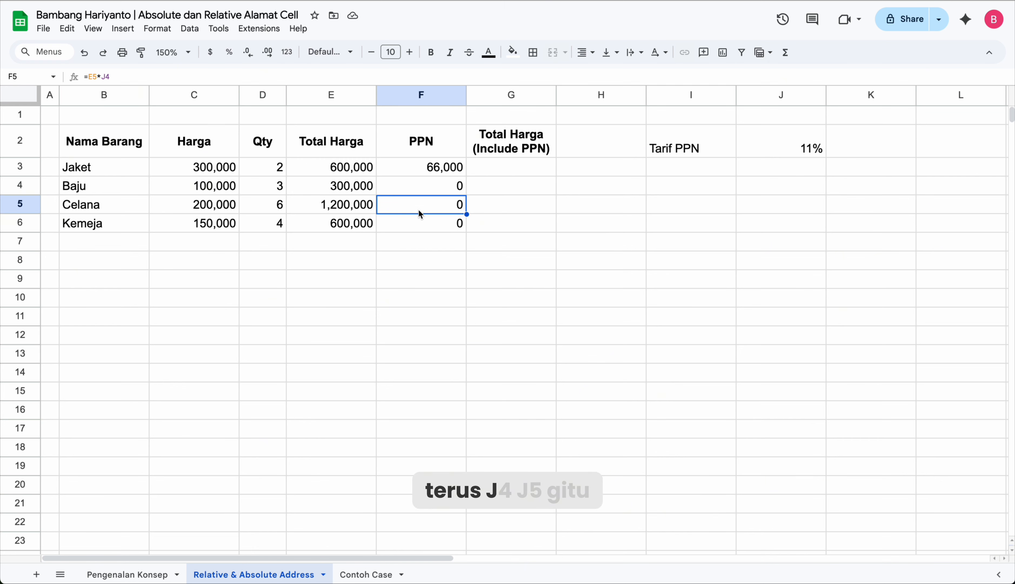
left_click(418, 228)
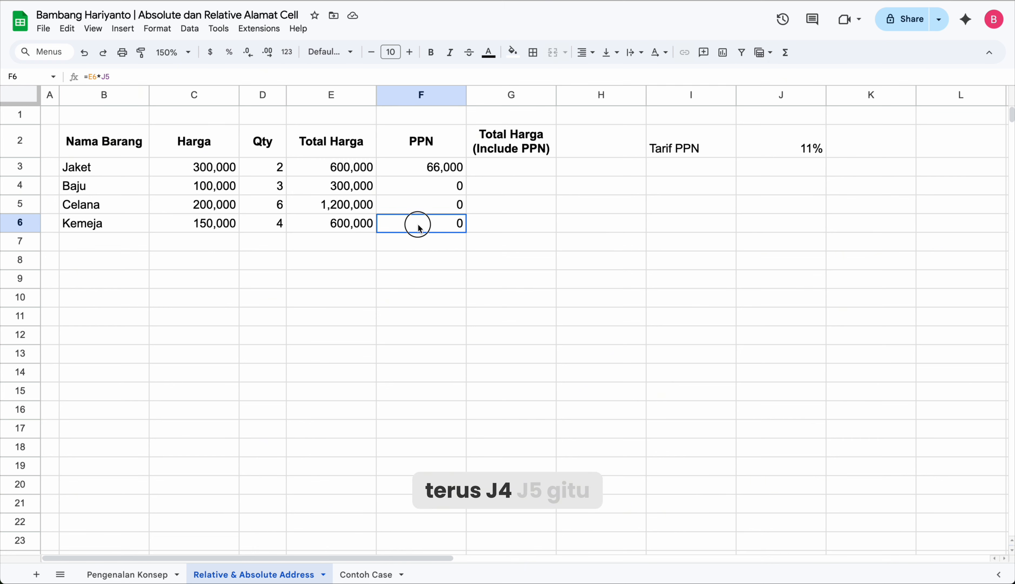
Step: Make the tax rate reference absolute in F3 so that the PPN formula is =E3*$J$2
left_click(429, 174)
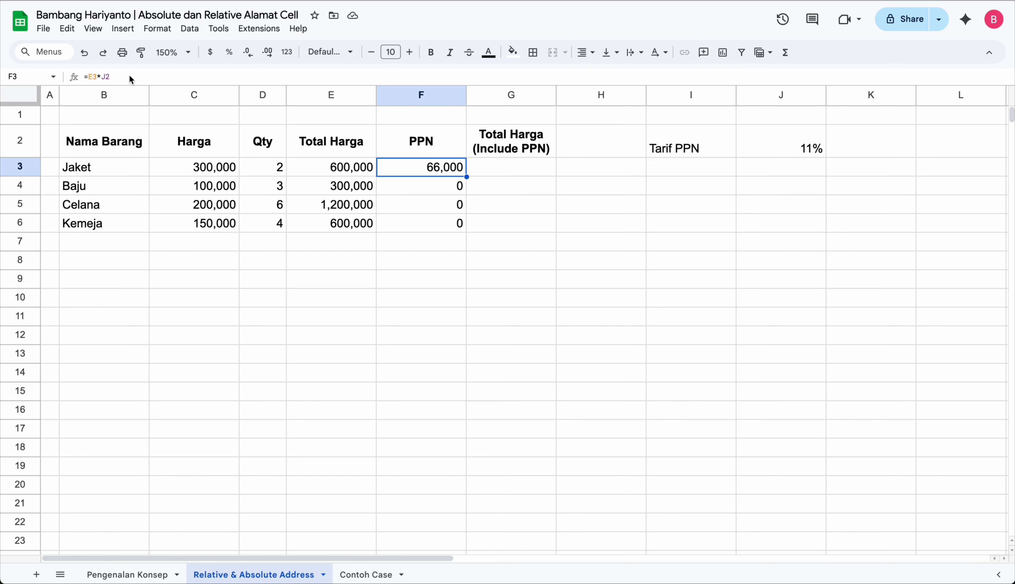
double_click(430, 173)
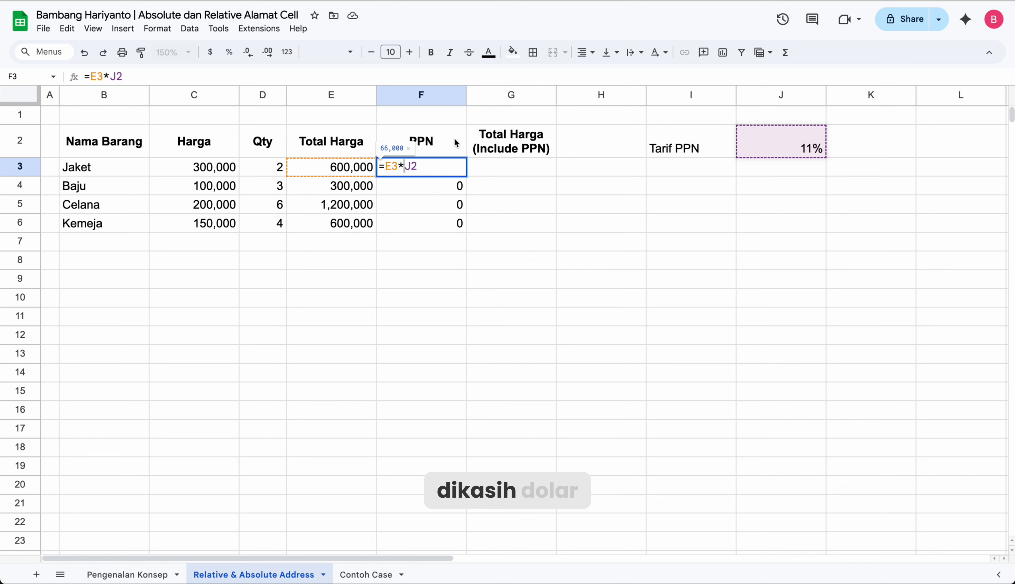
type("$")
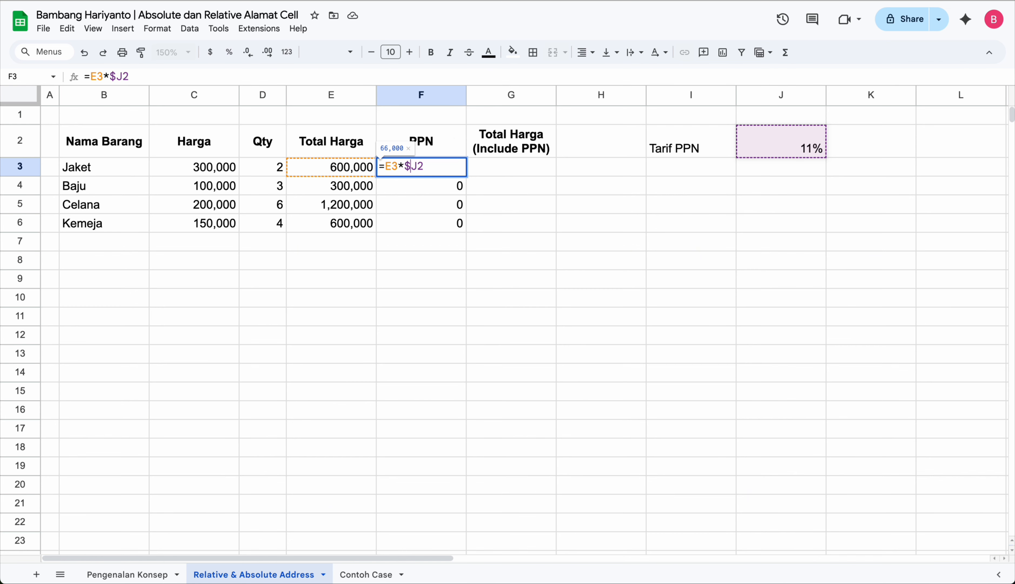
key("Right")
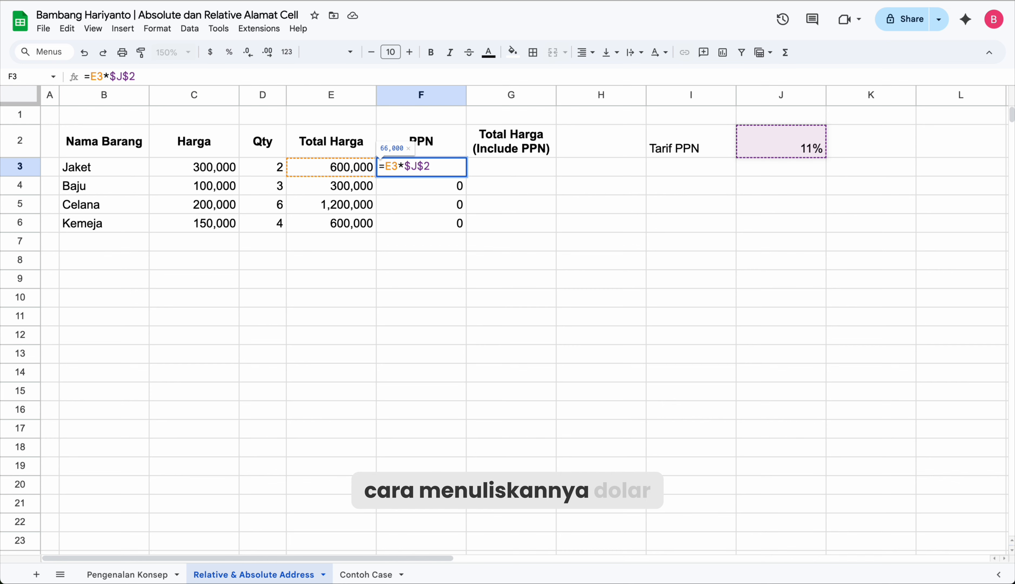
key("Right")
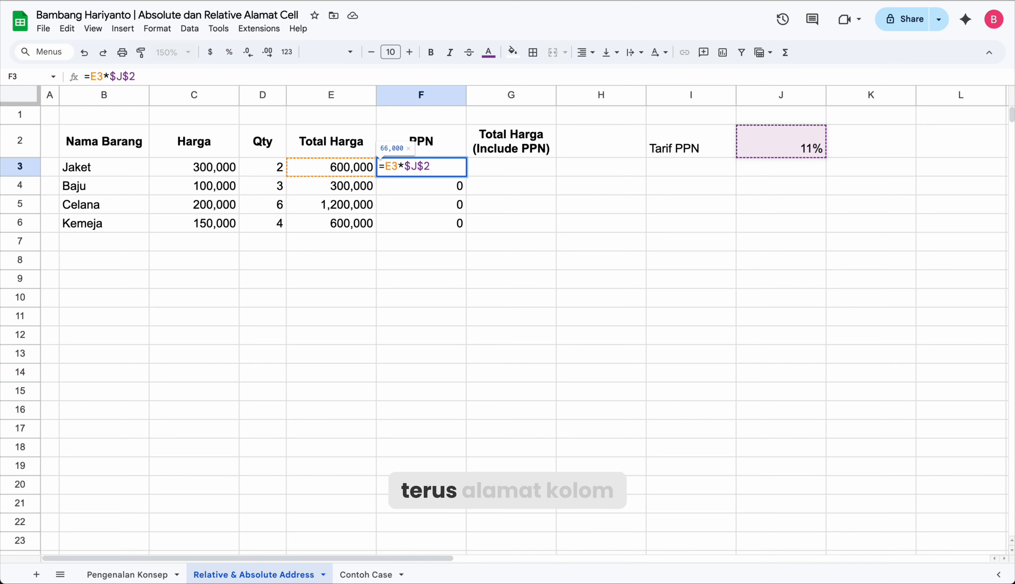
key("Right")
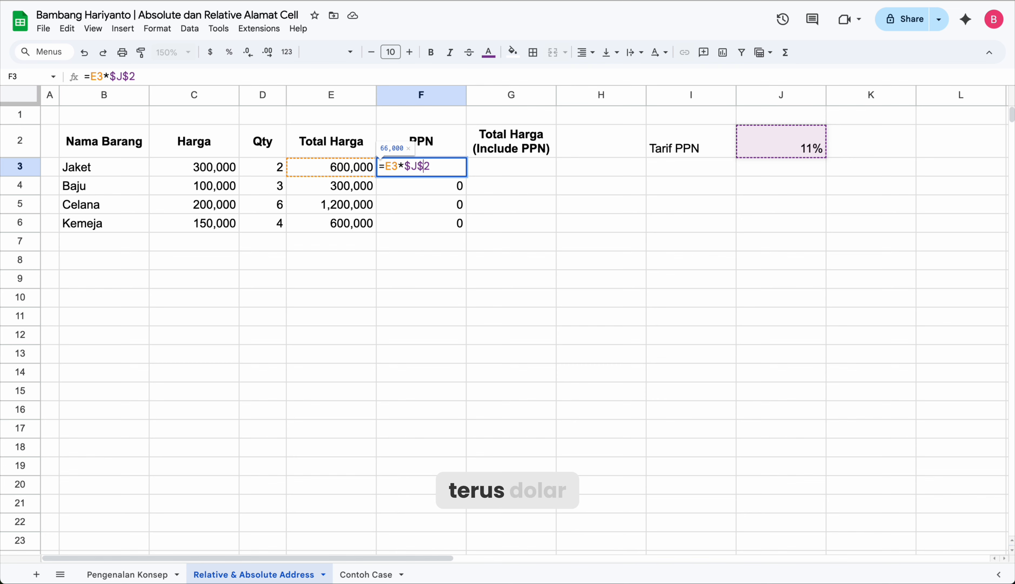
key("Right")
key("Right")
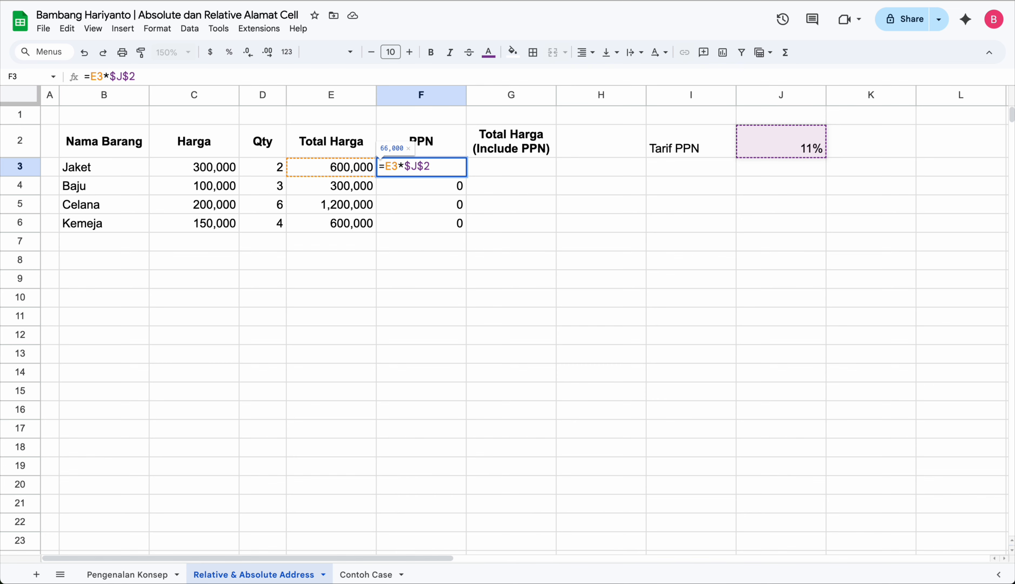
key("Return")
Step: Copy the PPN formula with the absolute rate reference from F3 over the formulas in F4:F6
key("Up")
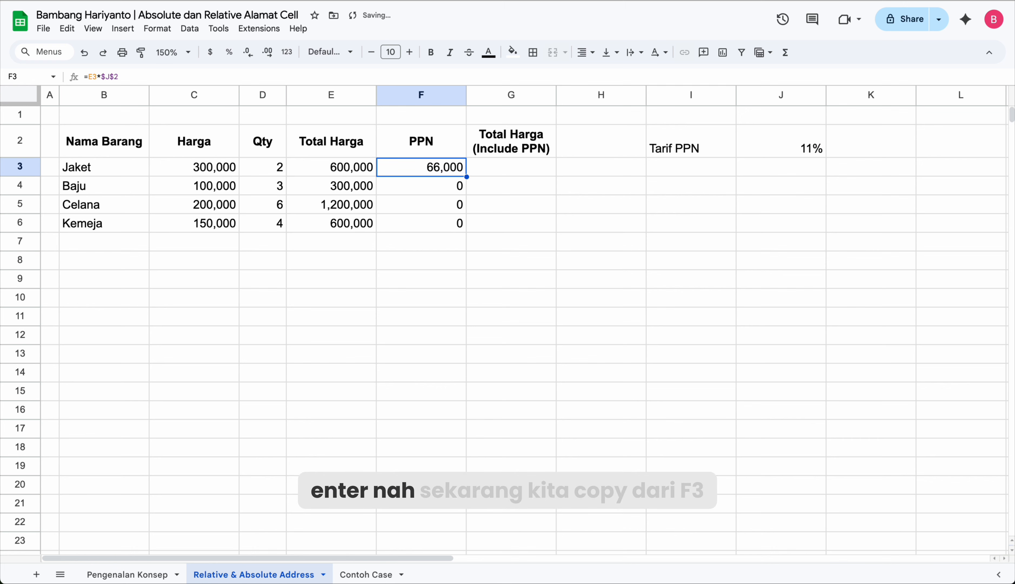
key("ctrl+c")
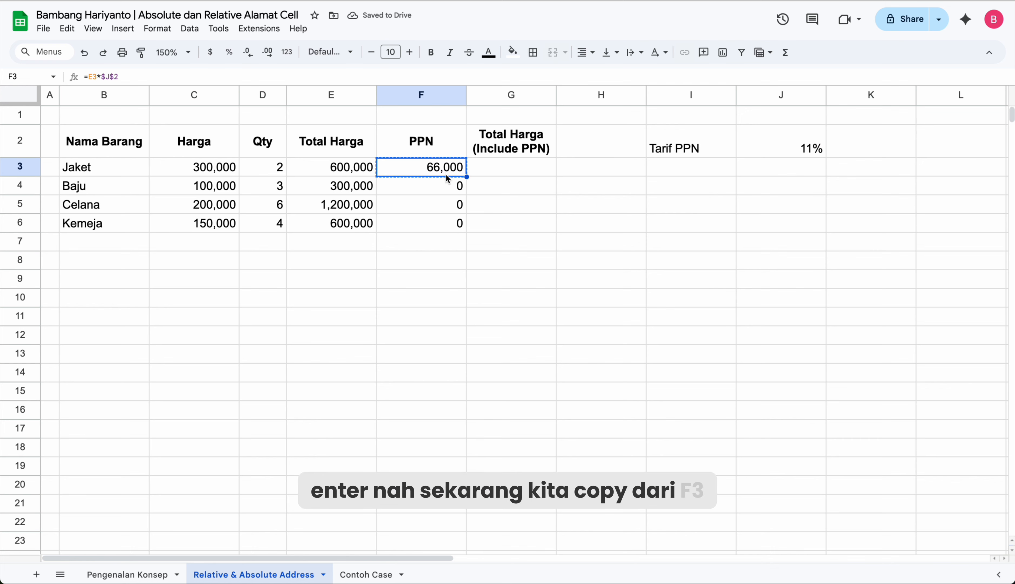
left_click_drag(448, 190, 431, 226)
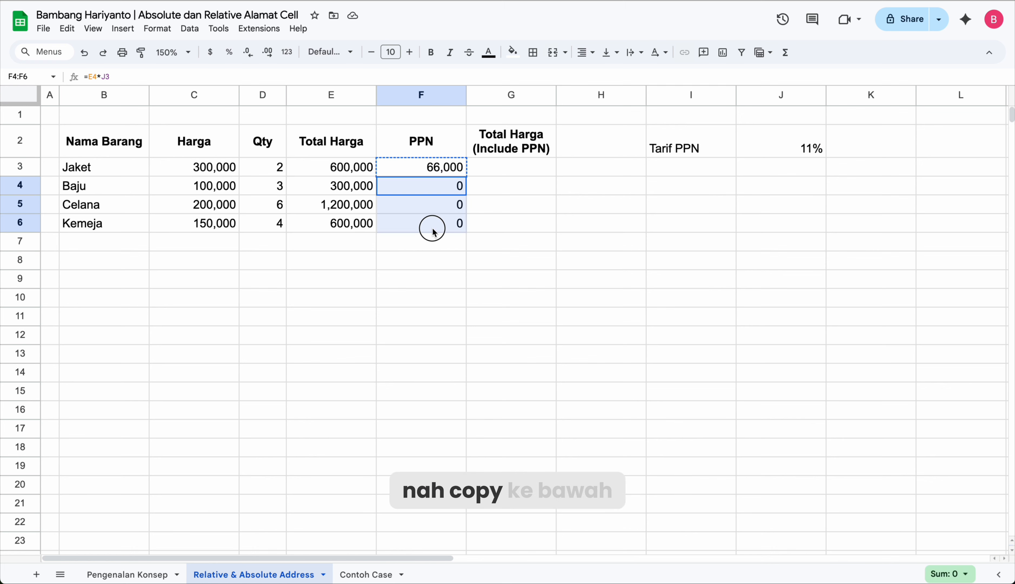
key("ctrl+v")
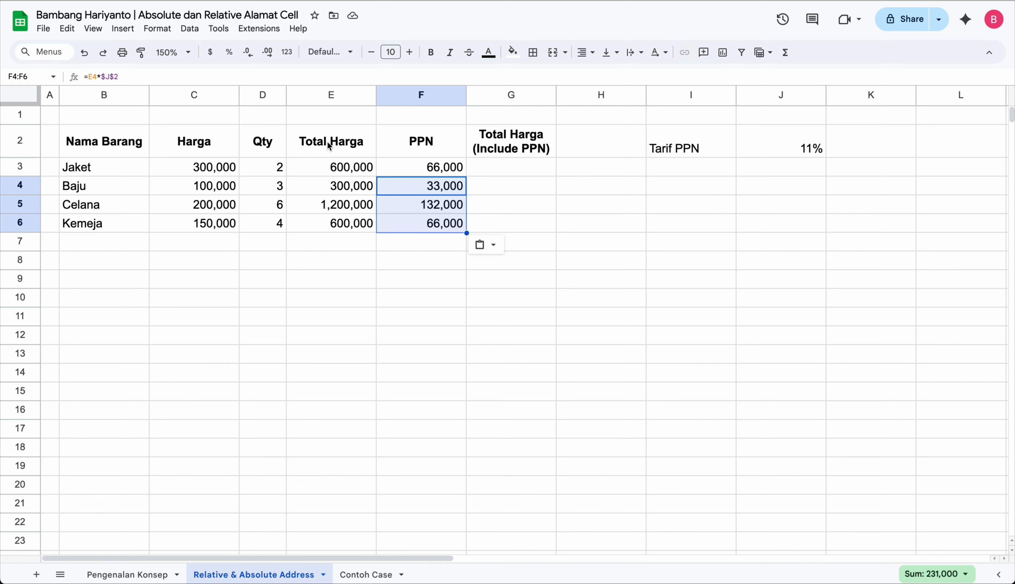
Step: Enter the formula =E3+F3 in cell G3 to calculate Jaket's total price including PPN
left_click(476, 165)
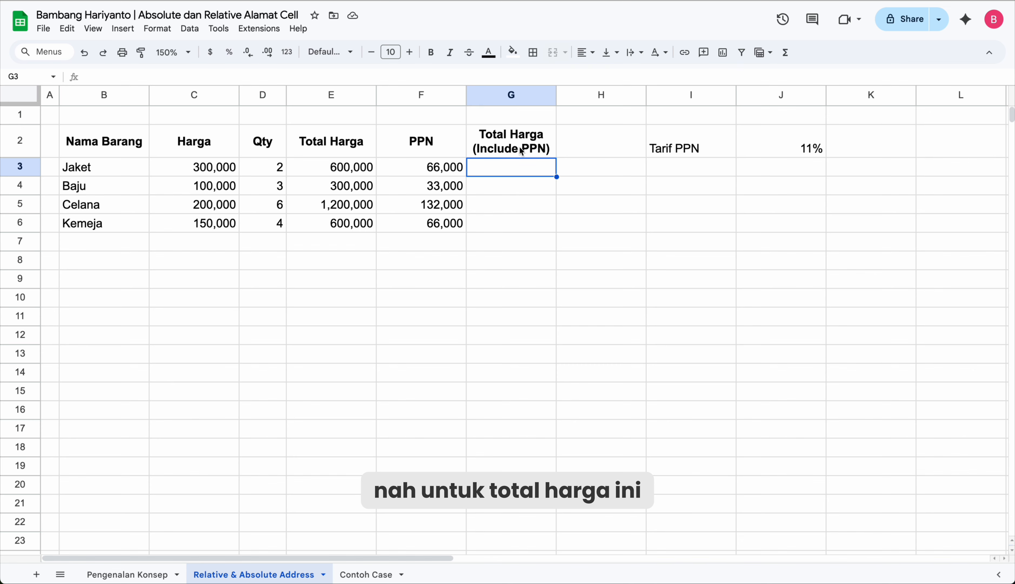
type("=")
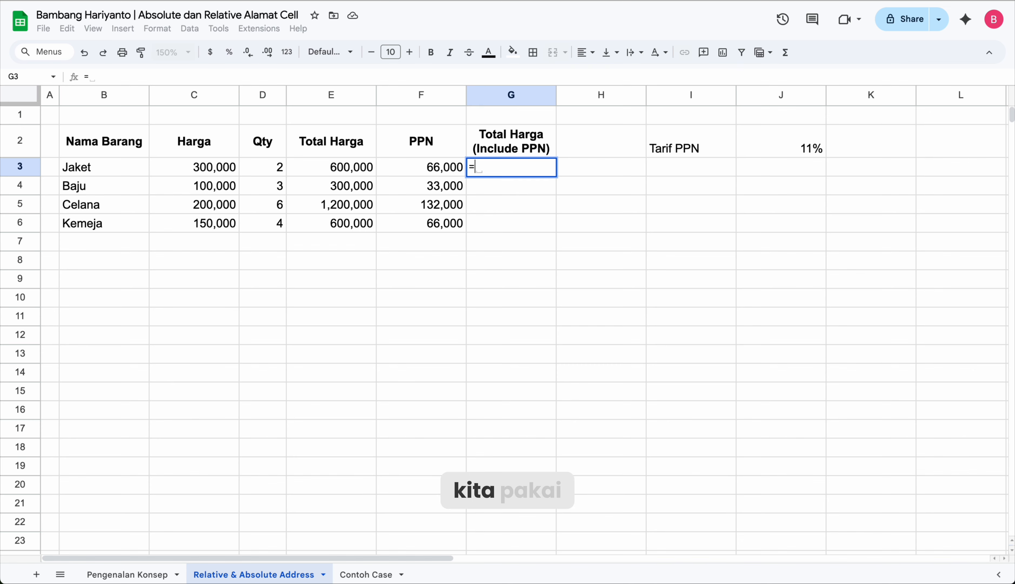
key("Left")
key("Left")
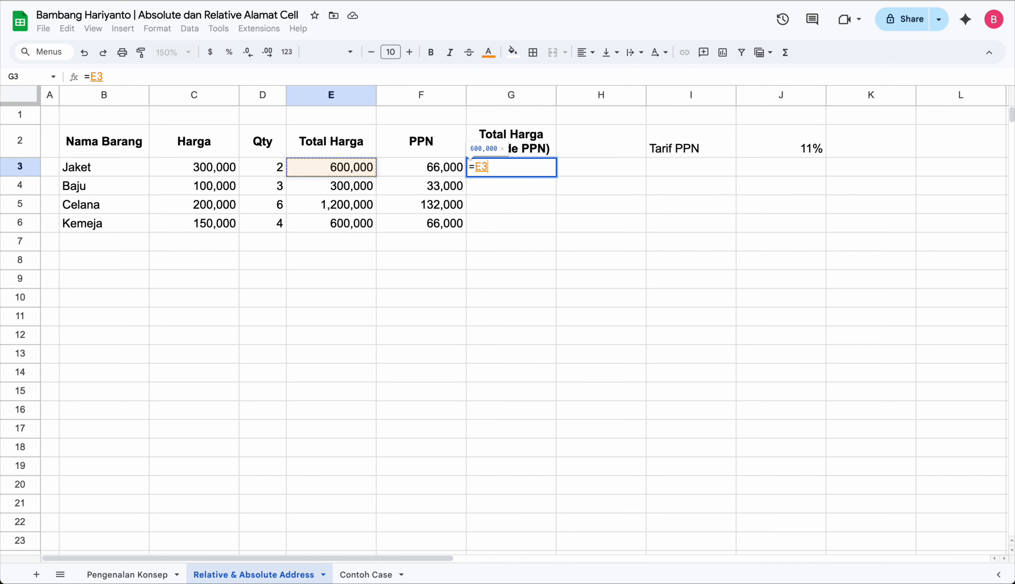
type("+")
key("Left")
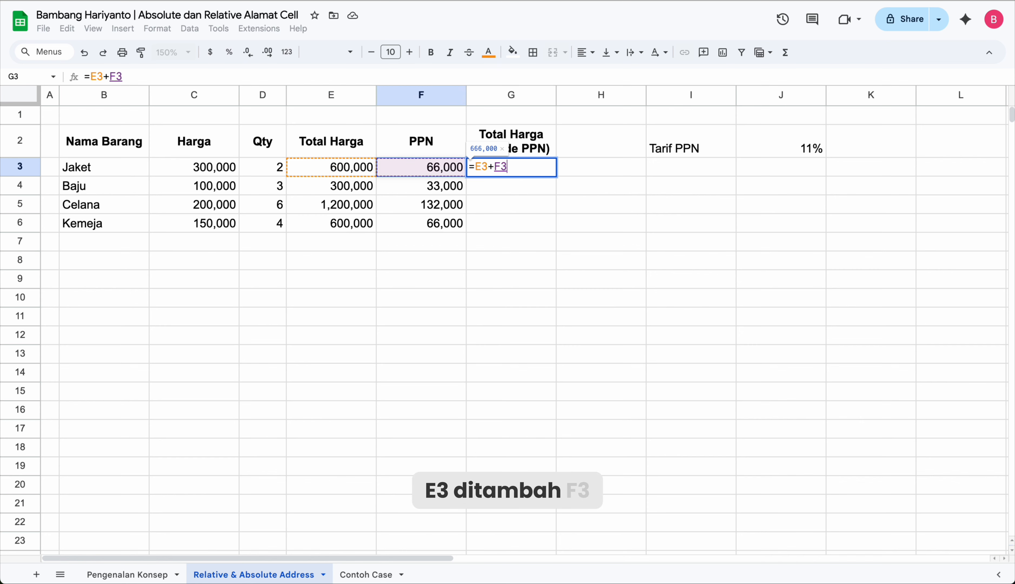
key("Return")
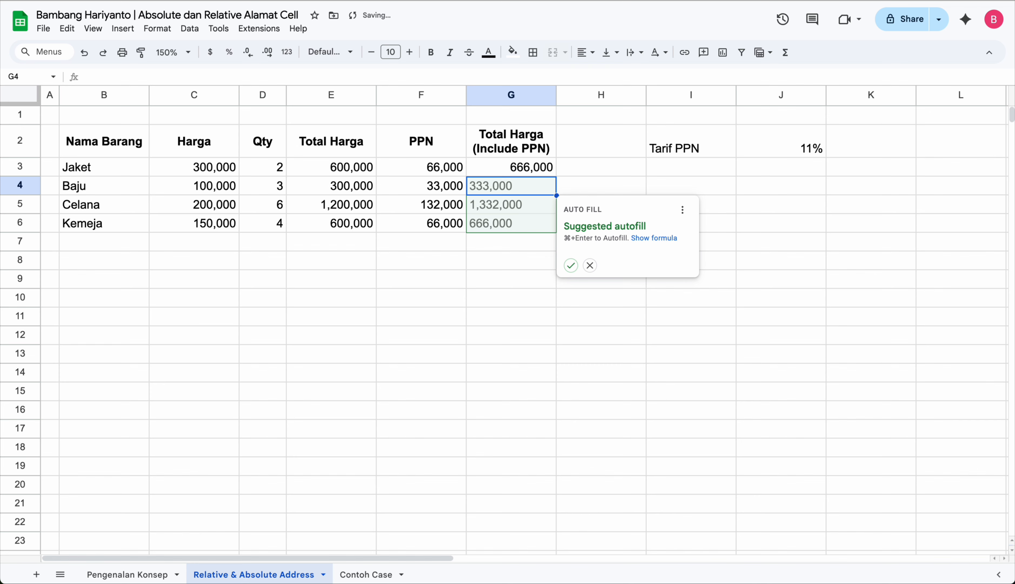
Step: Copy the formula for the total including PPN from G3 into G4:G6
key("Up")
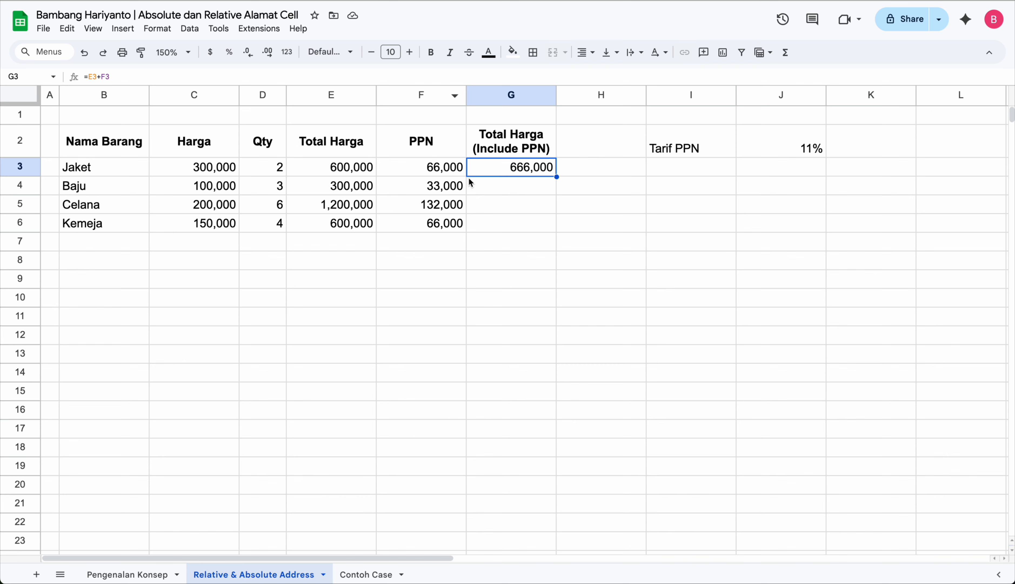
left_click_drag(531, 182, 528, 223)
key("ctrl+v")
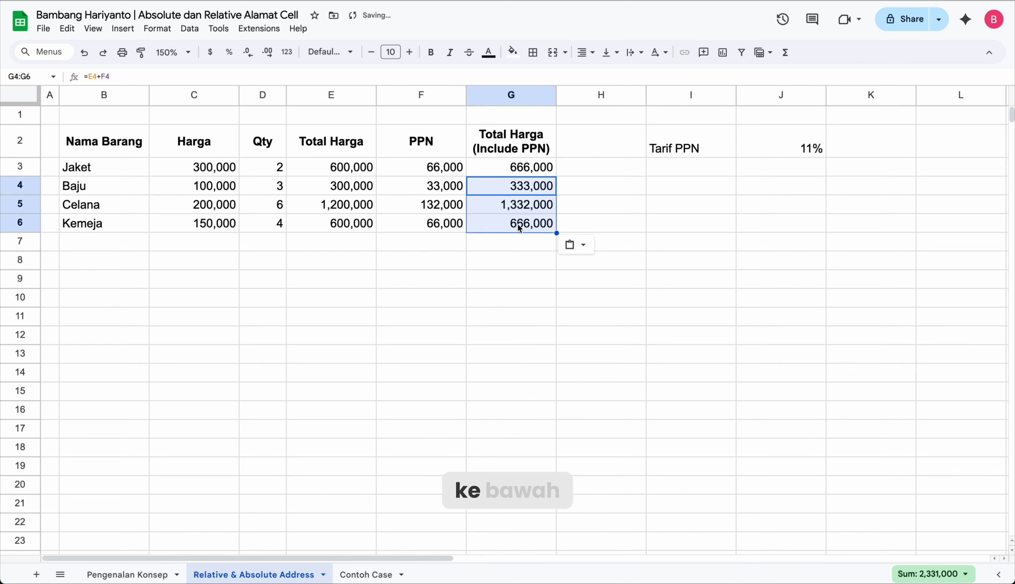
key("Down")
key("Down")
key("Right")
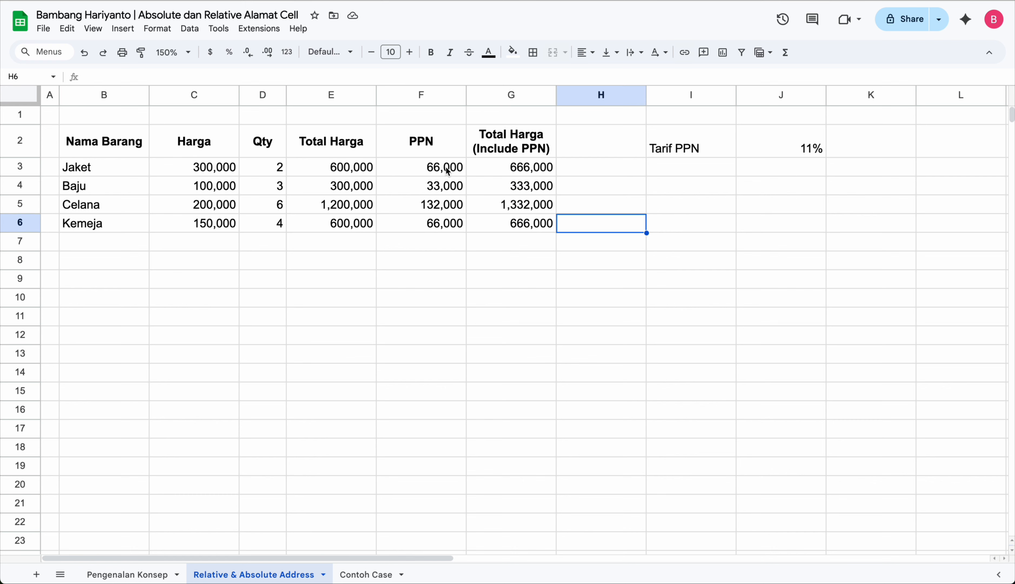
Step: Change the PPN formula in F3 to =E3*J$2, locking only the row of the rate reference
left_click(448, 170)
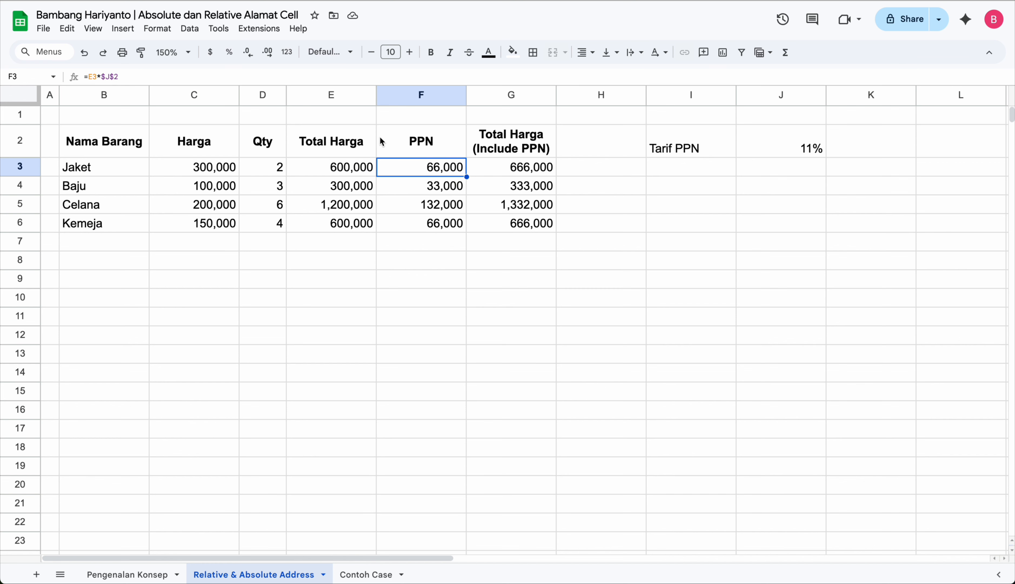
left_click(105, 77)
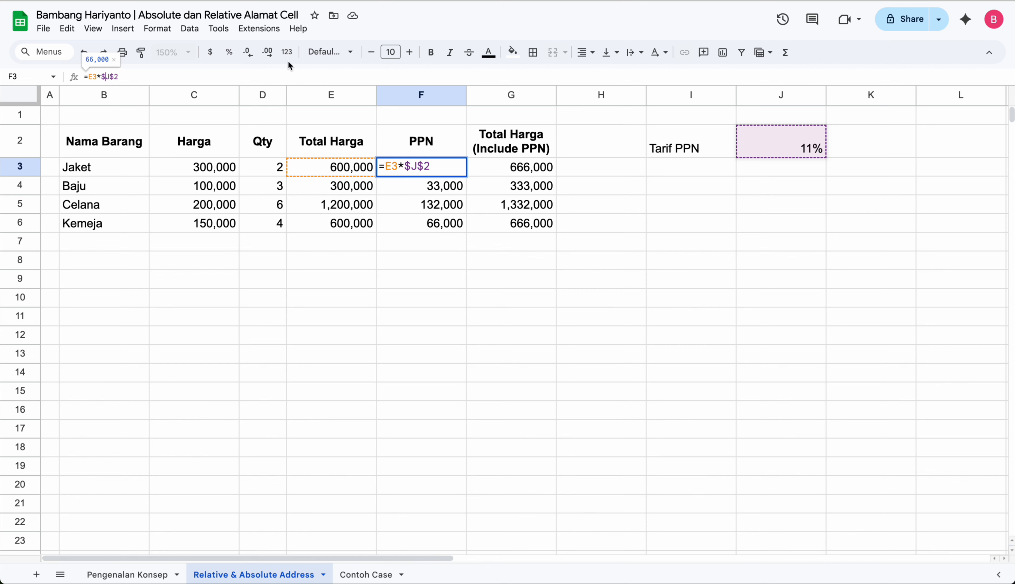
key("F4")
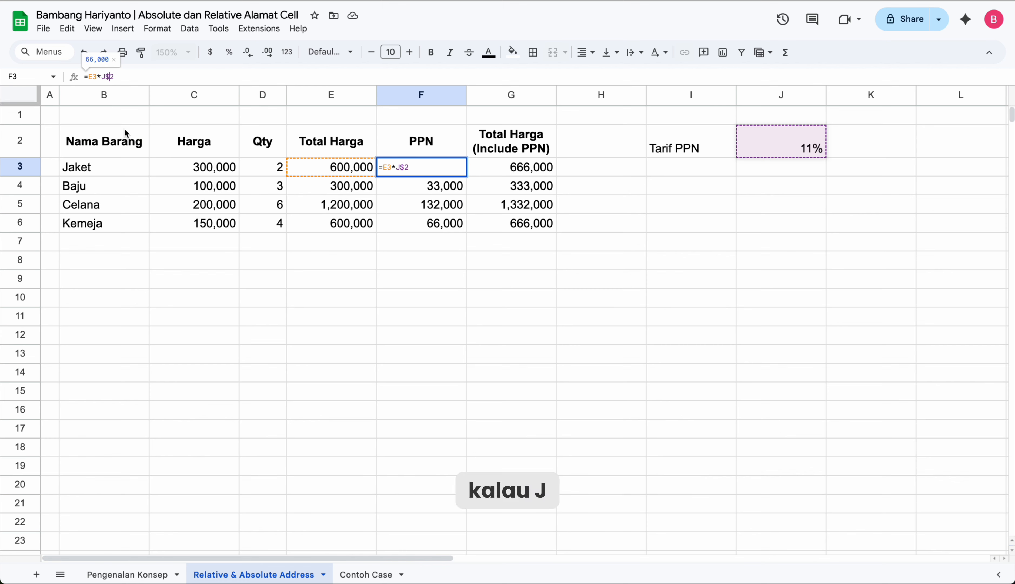
left_click(155, 71)
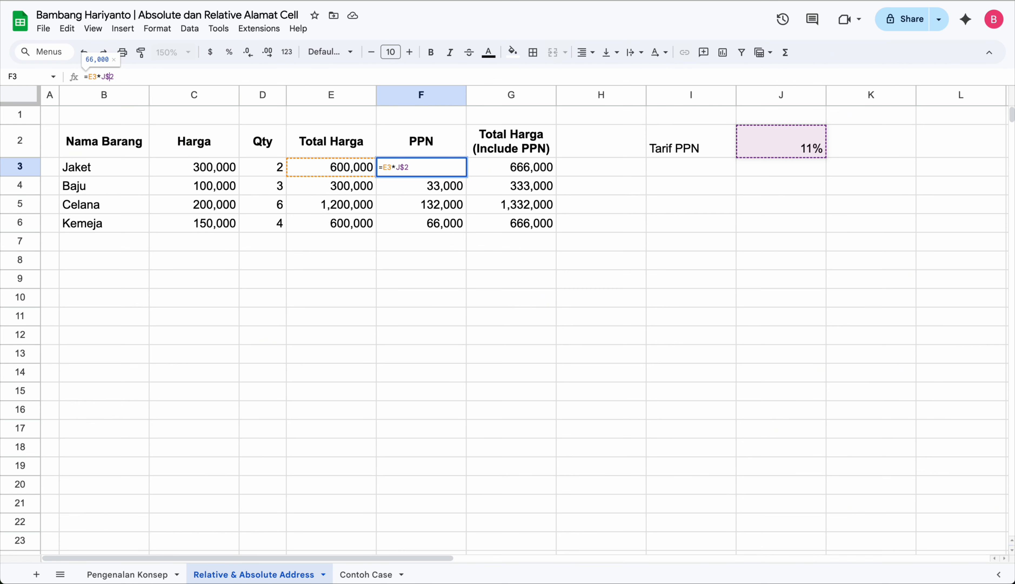
key("Return")
Step: Copy the PPN formula with the row-locked rate reference from F3 into F4:F6
key("Up")
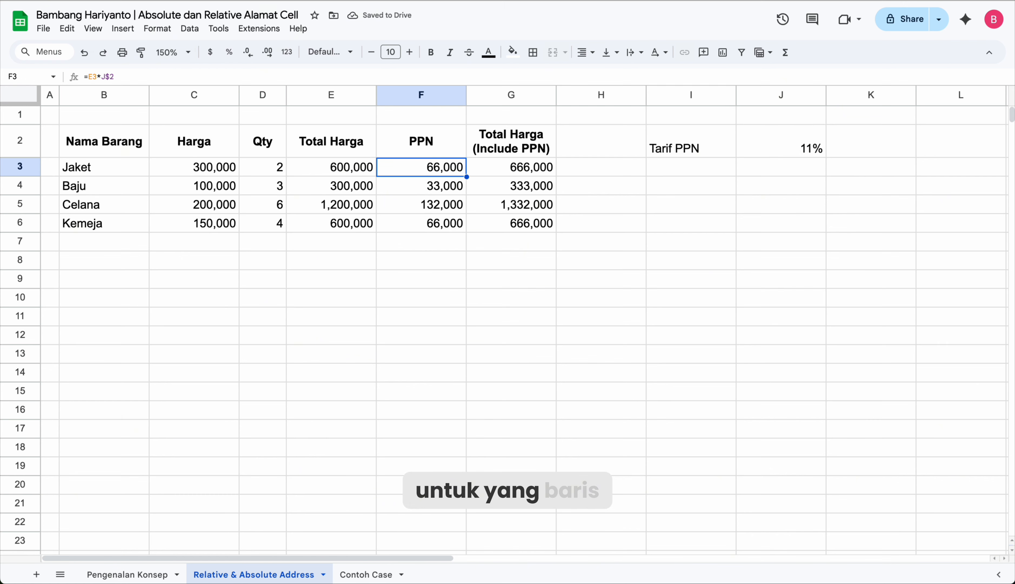
key("super+c")
key("Down")
key("shift+Down")
key("shift+Down")
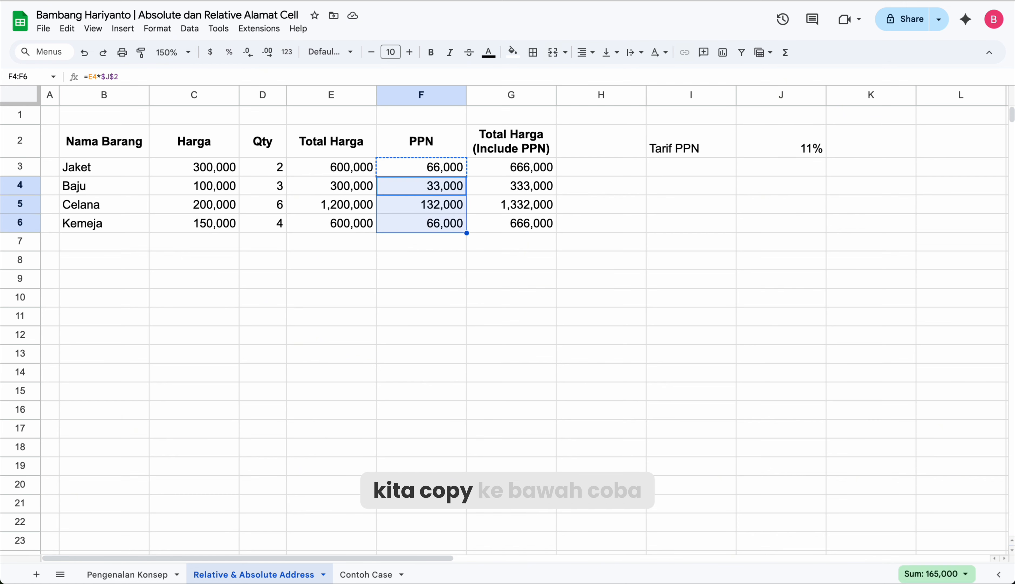
key("super+v")
Step: Compare the PPN formulas in column F, cell by cell, to check how the row-locked rate reference was copied
key("Up")
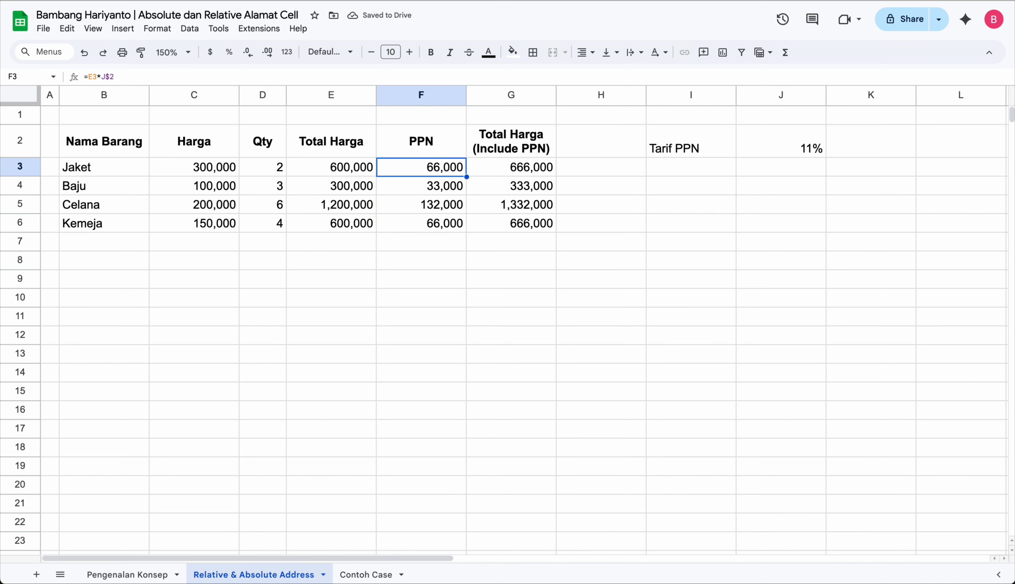
key("Down")
key("Down")
key("Up")
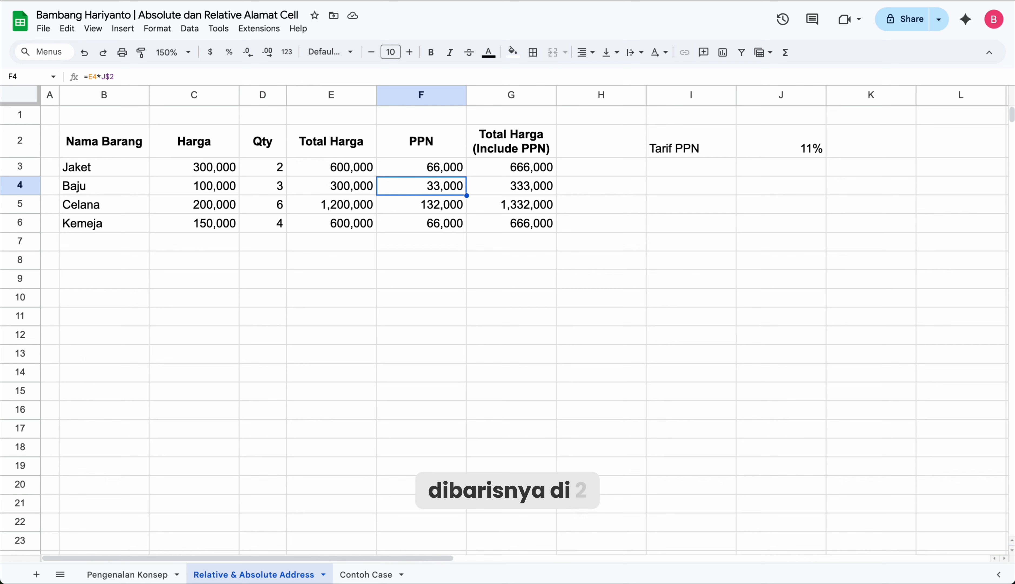
key("Up")
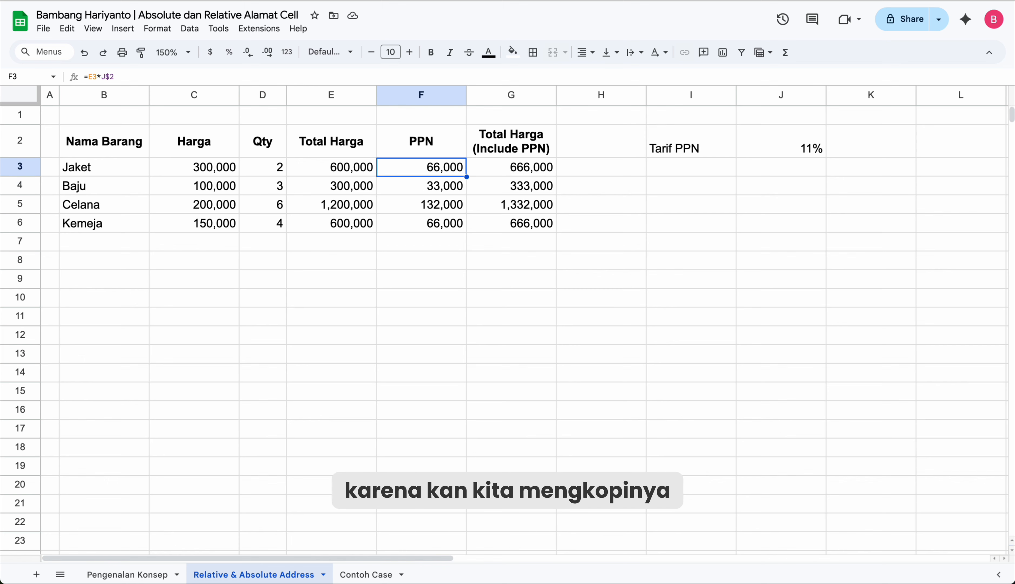
key("Down")
key("Down")
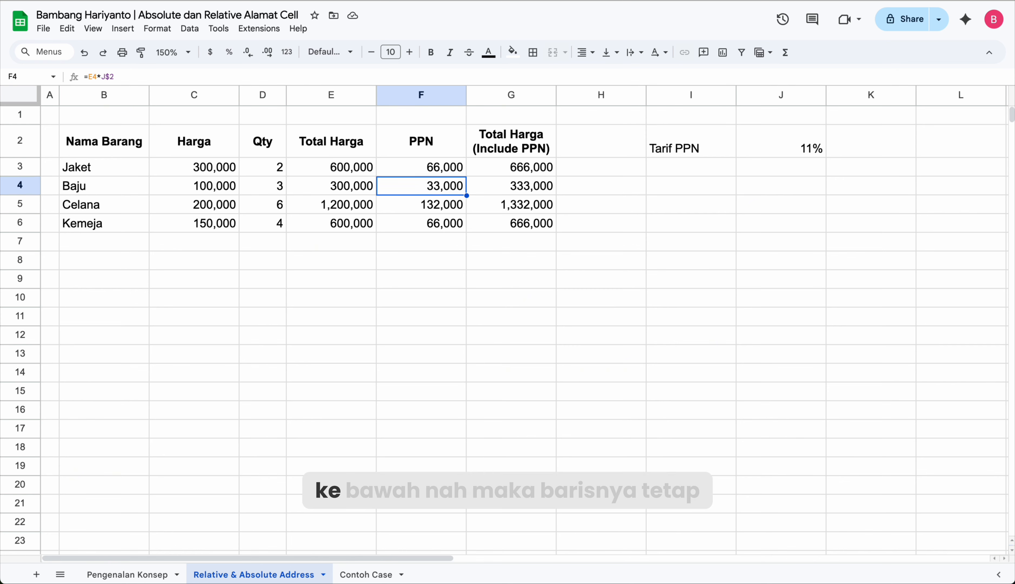
key("Down")
key("Up")
key("Up")
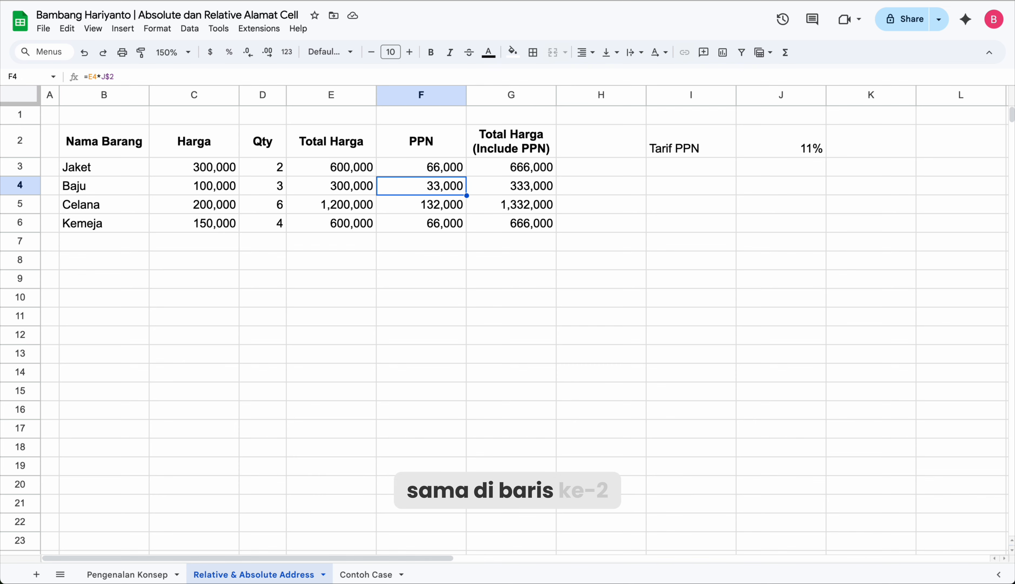
Step: Change the PPN formula in F3 to =E3*$J2, locking only the column of the rate reference
key("Up")
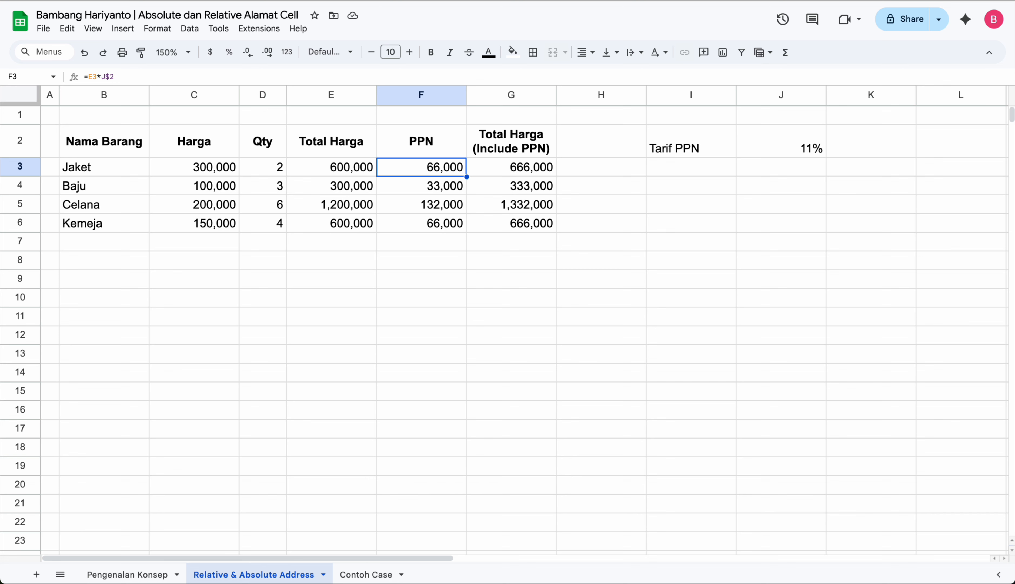
left_click(102, 77)
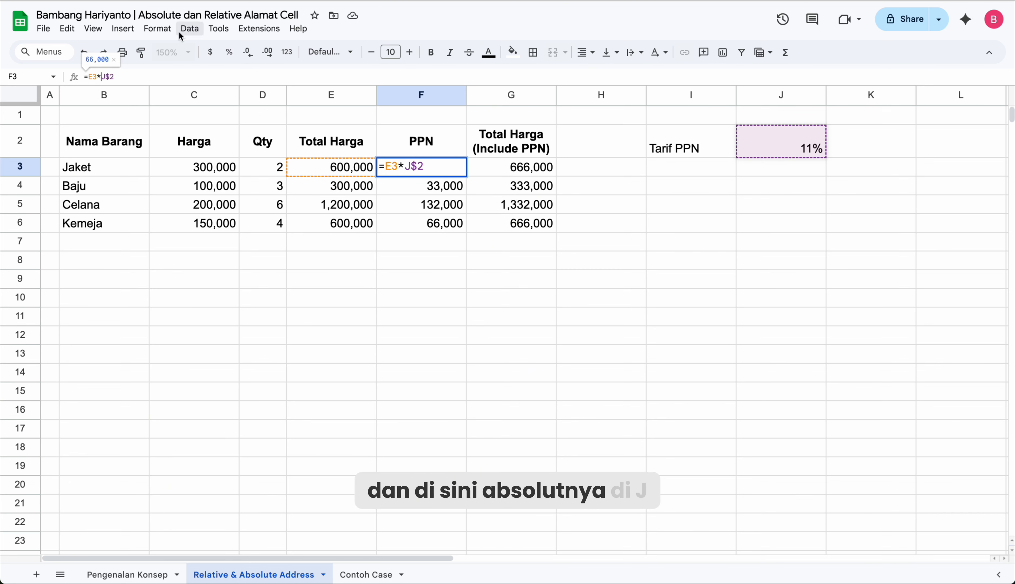
type("$")
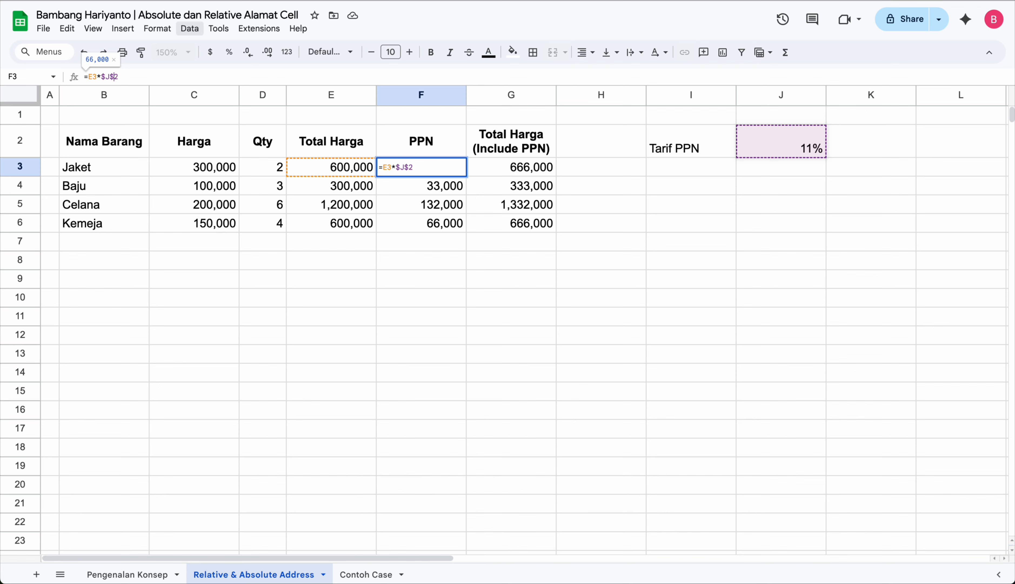
key("Return")
Step: Copy the PPN formula with the column-locked rate reference from F3 into F4:F6
key("Up")
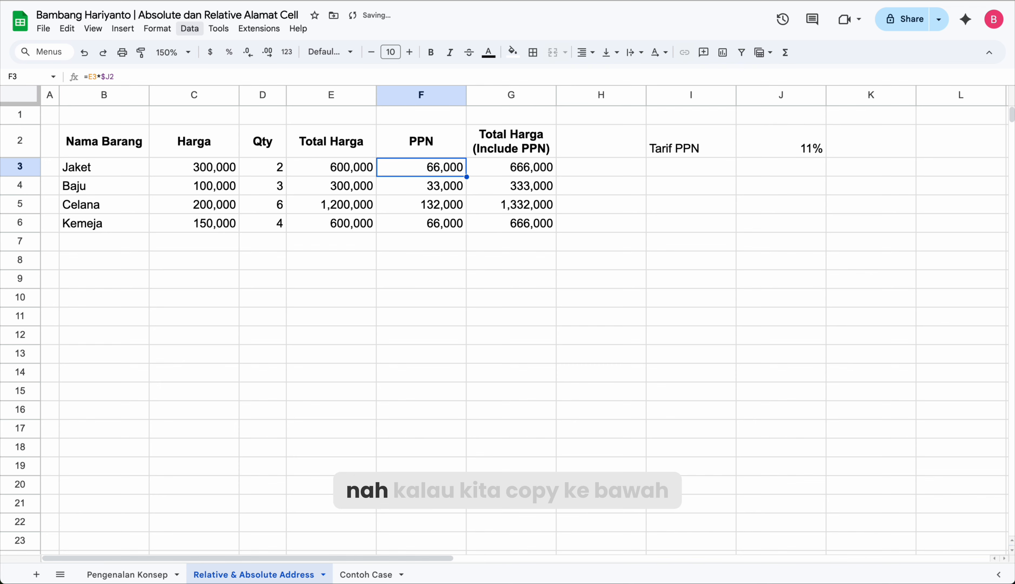
key("ctrl+c")
key("Down")
key("shift+Down")
key("shift+Down")
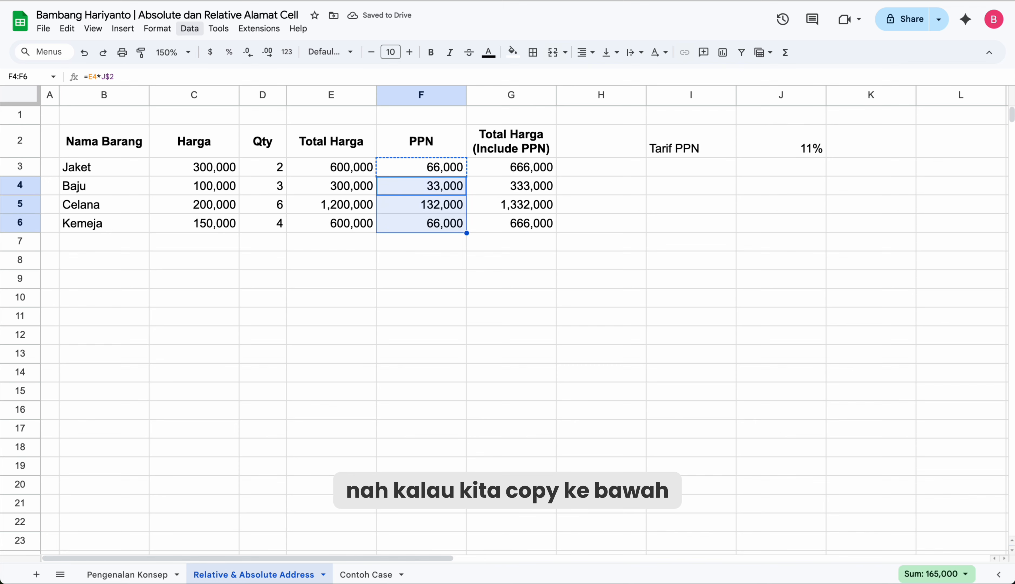
key("ctrl+v")
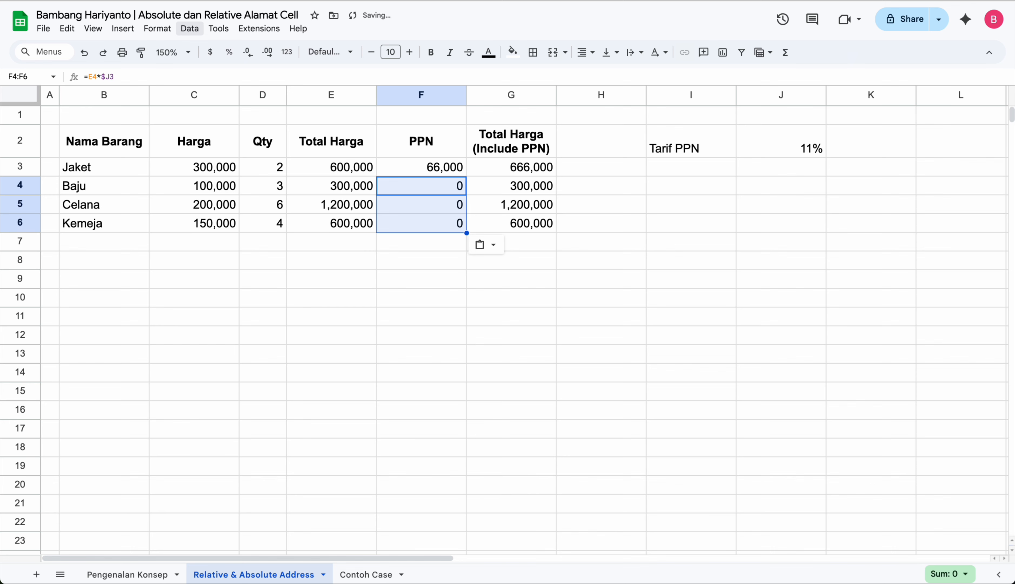
Step: Compare the PPN formulas in F3:F5 to check how the column-locked rate reference was copied down
key("Up")
key("Down")
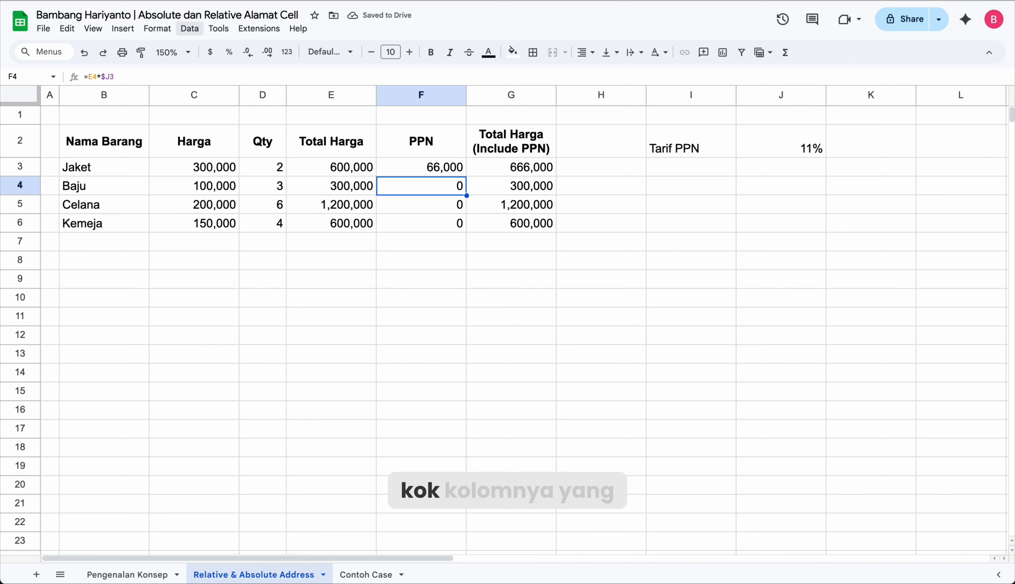
key("Down")
key("Up")
key("Up")
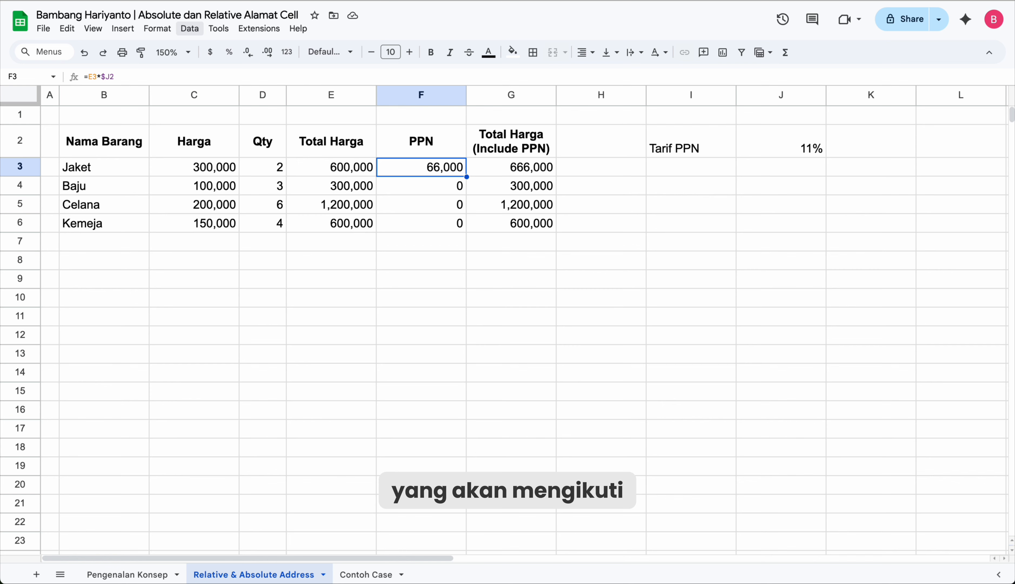
key("Down")
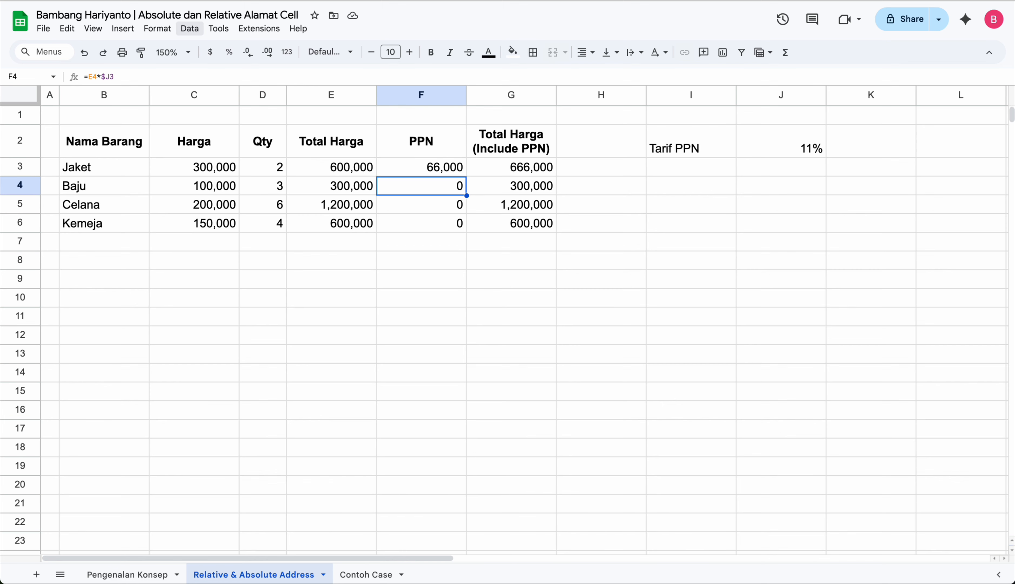
key("Up")
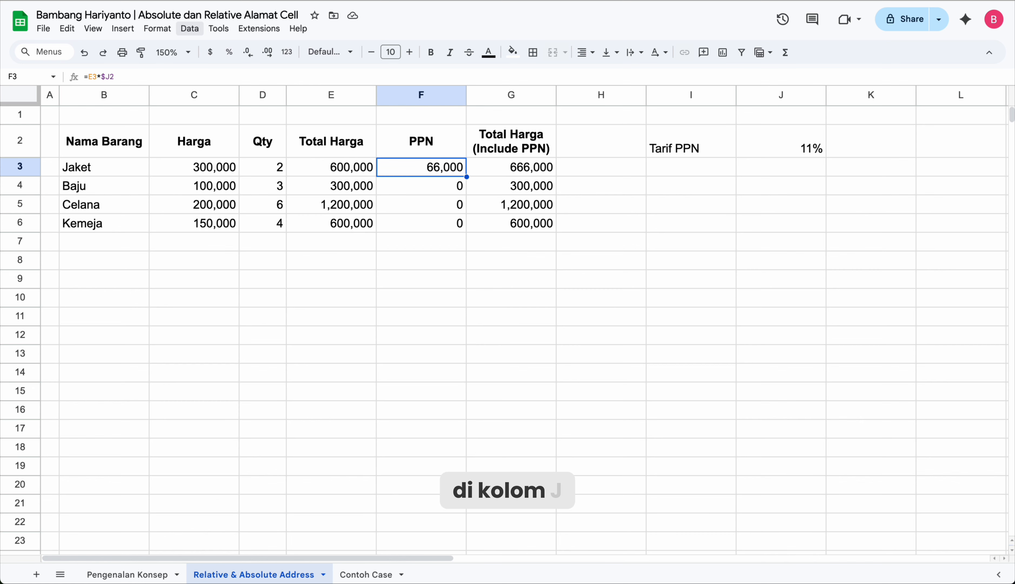
key("Up")
key("Down")
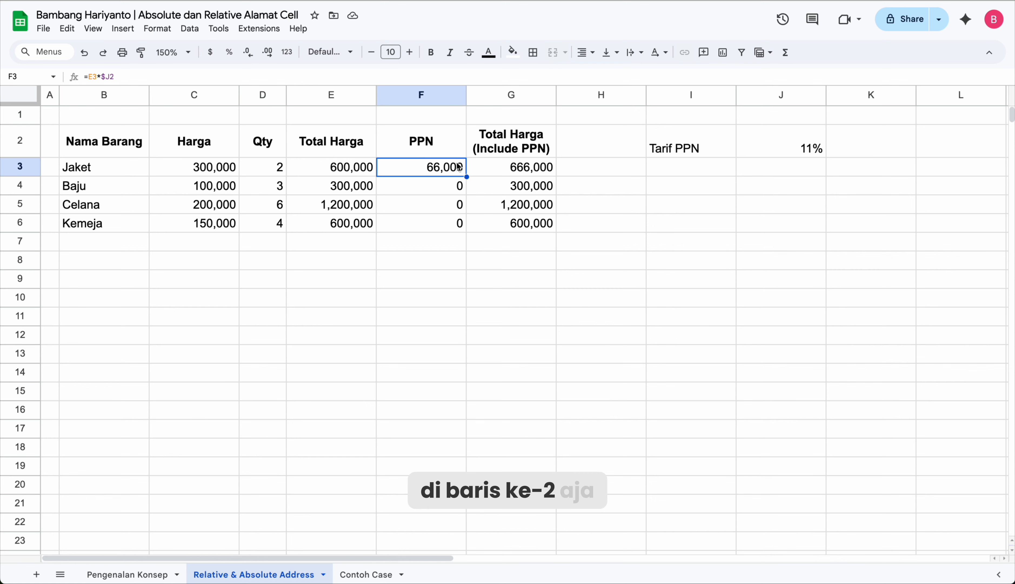
Step: Change the PPN formula in F3 back to =E3*J$2, locking only the row of the rate reference
double_click(436, 165)
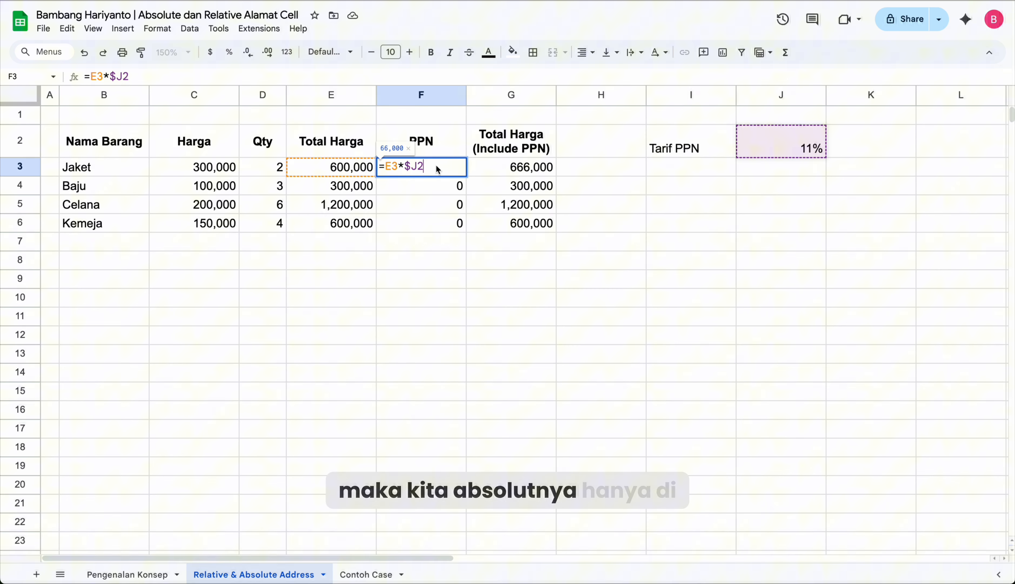
left_click(410, 167)
key("BackSpace")
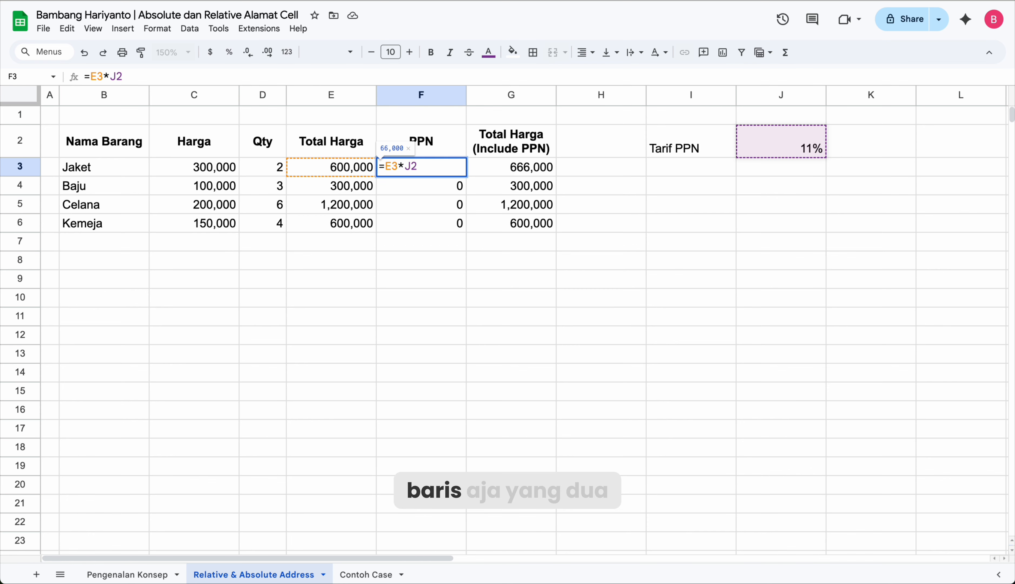
type("$")
key("Return")
Step: Copy the row-locked PPN formula from F3 into F4:F6
key("Up")
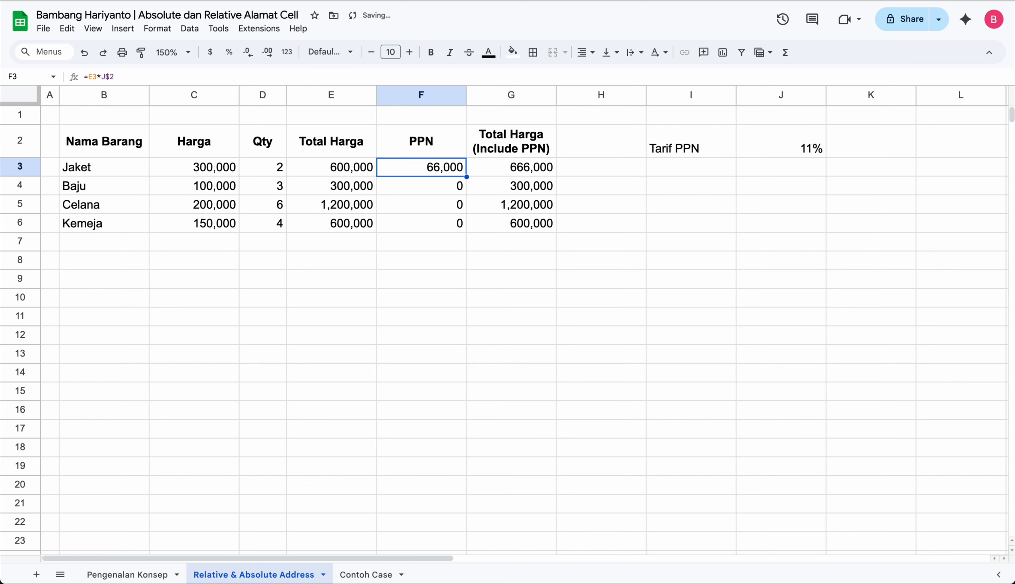
key("ctrl+c")
key("Down")
key("shift+Down")
key("shift+Down")
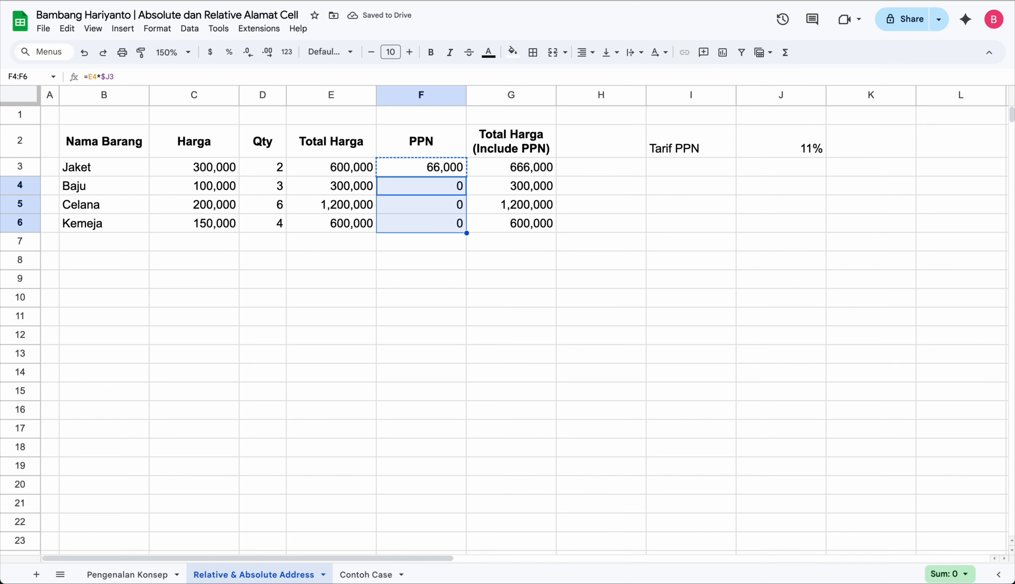
key("ctrl+v")
Step: Review the PPN formulas, the relative total price formulas in E3:E6 and the PPN rate cell J2 they depend on
key("Up")
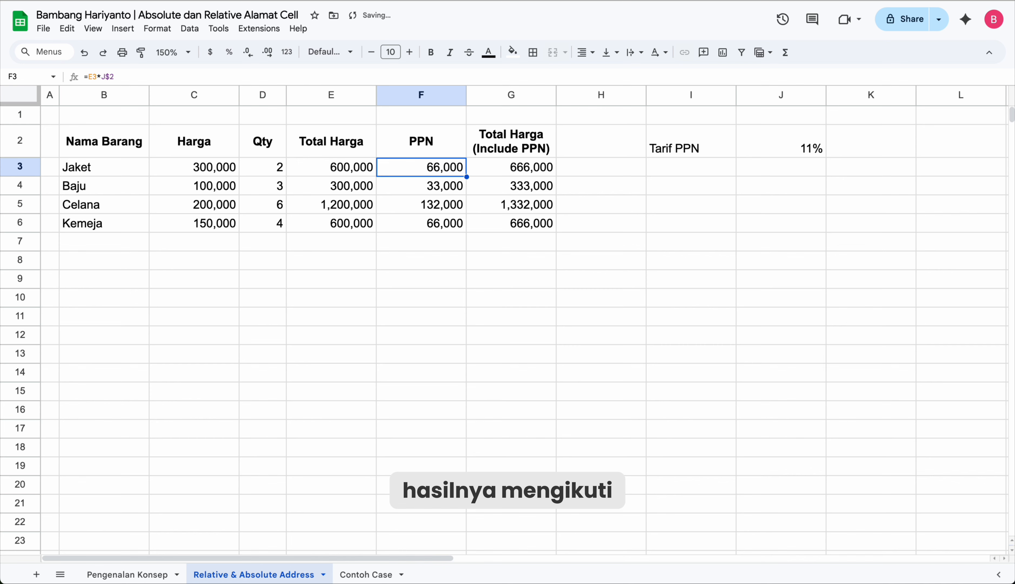
key("Down")
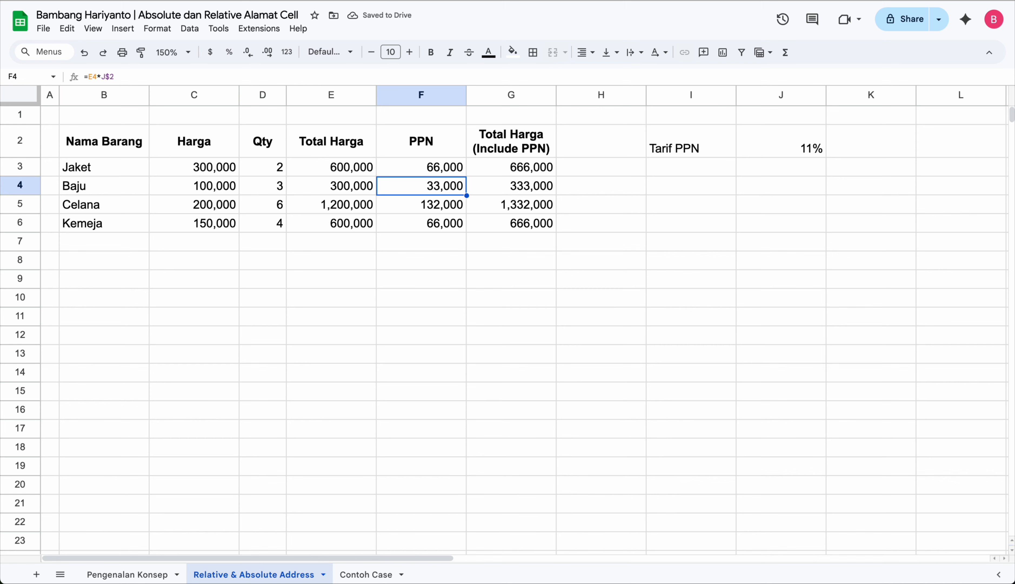
key("Up")
key("Left")
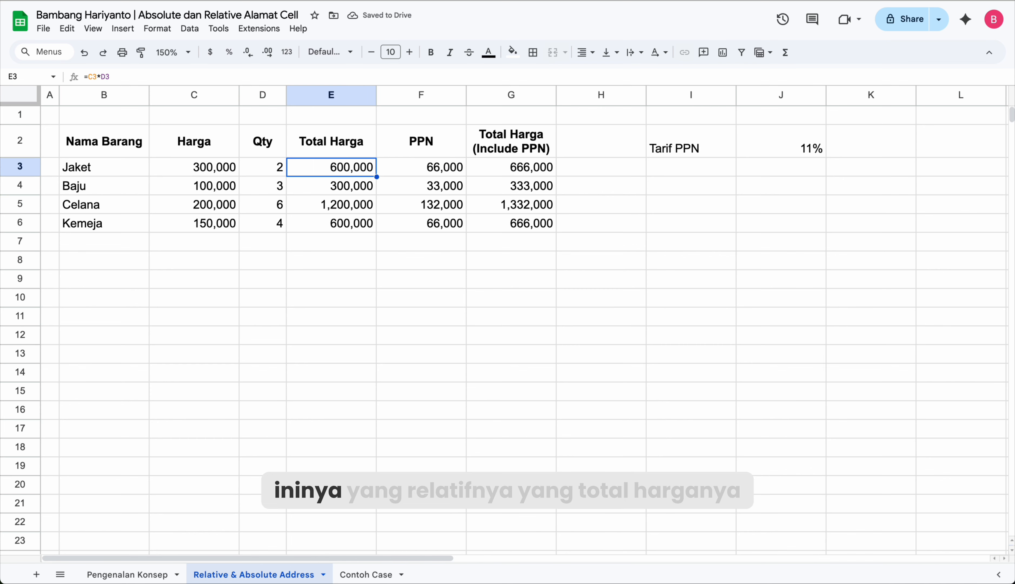
key("Down")
key("Down")
key("Down")
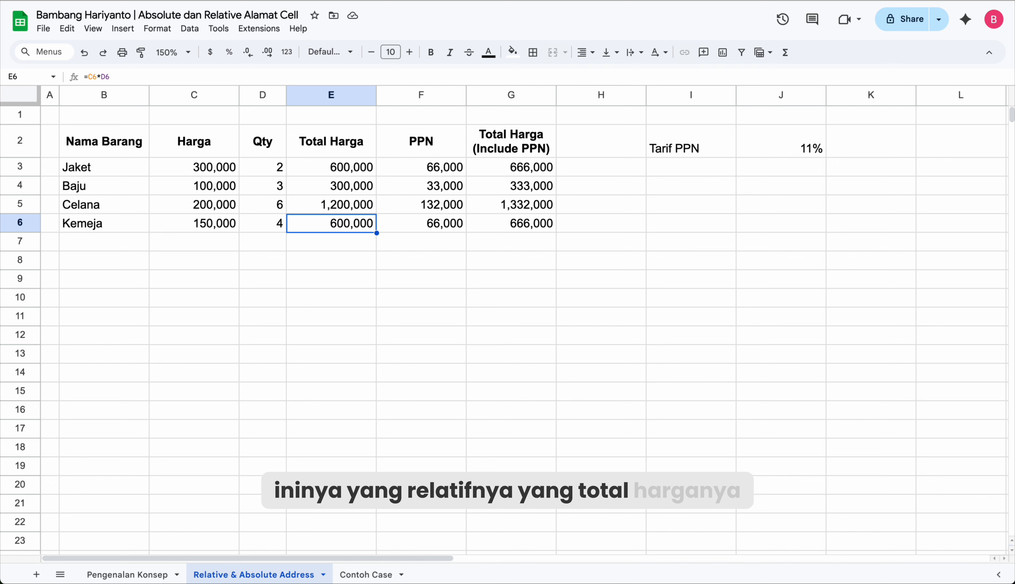
key("Right")
key("Up")
key("Up")
key("Up")
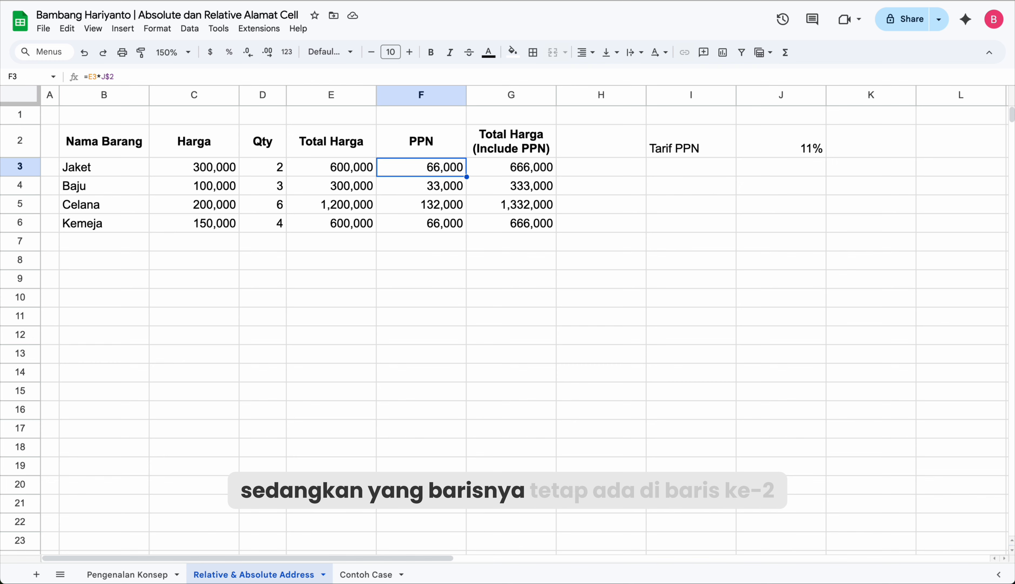
left_click(824, 149)
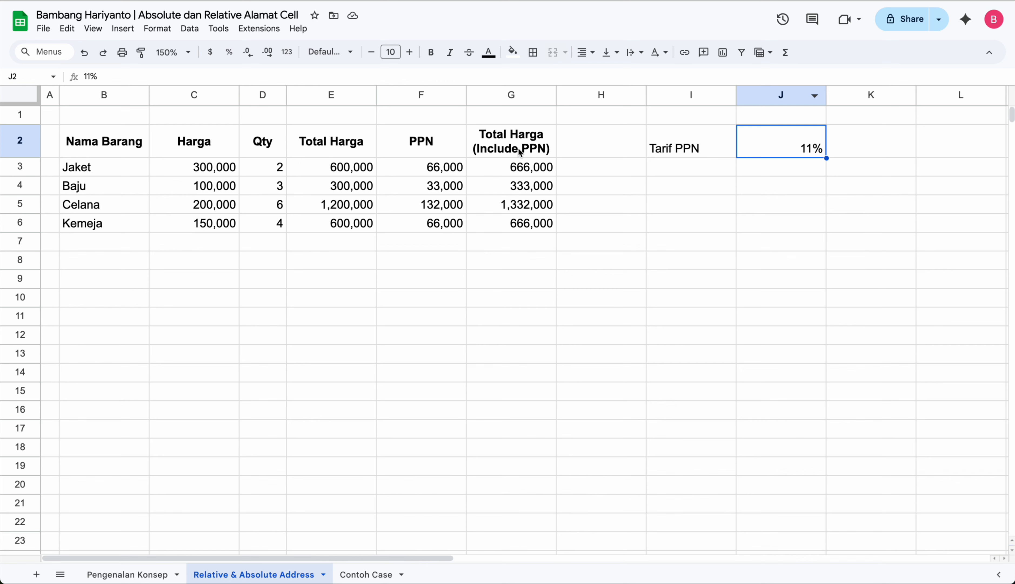
Step: Change the total including PPN formula in G3 to =$E3+$F3, locking the column of both references
left_click(517, 166)
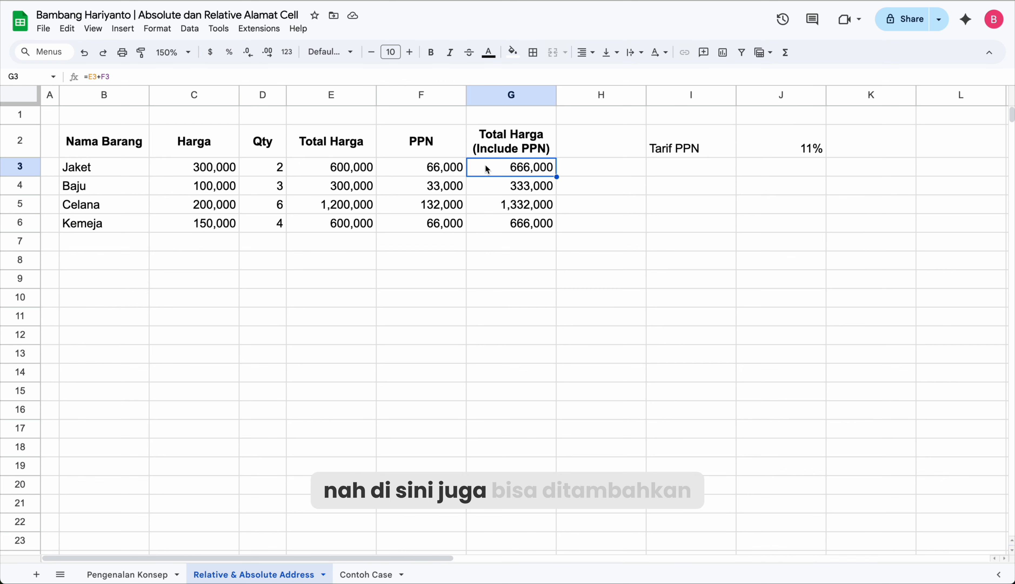
double_click(485, 166)
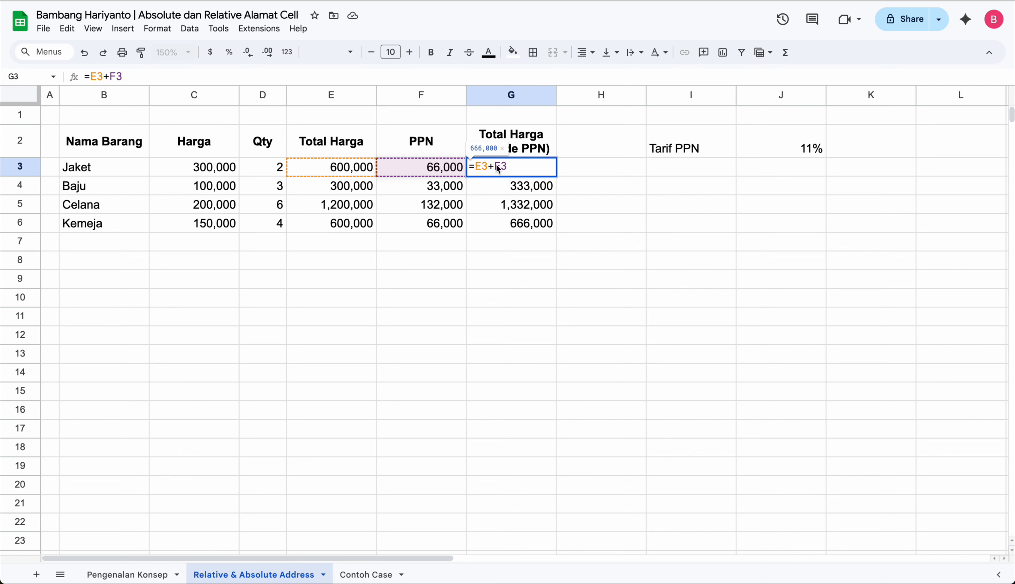
left_click(482, 166)
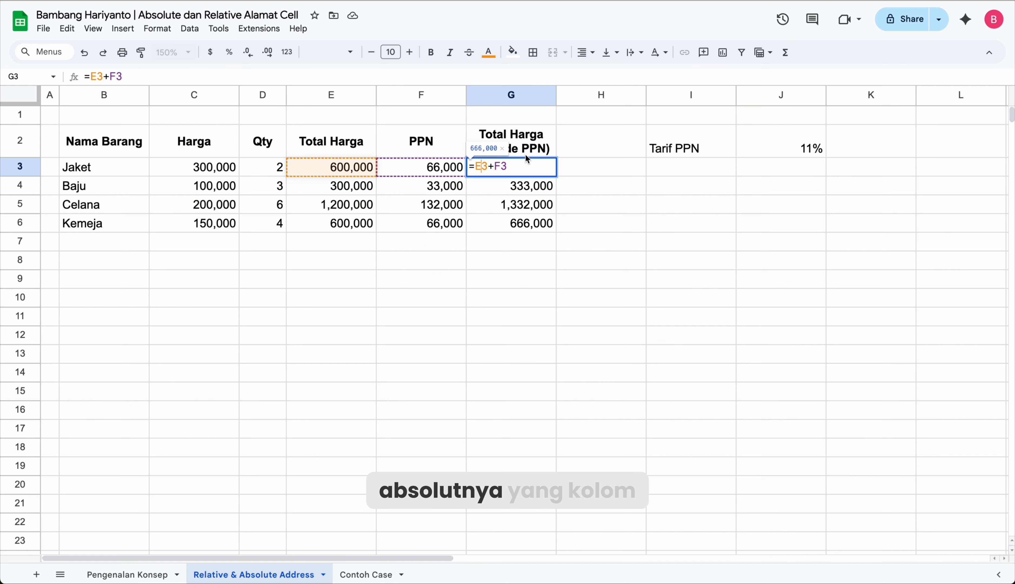
key("Left")
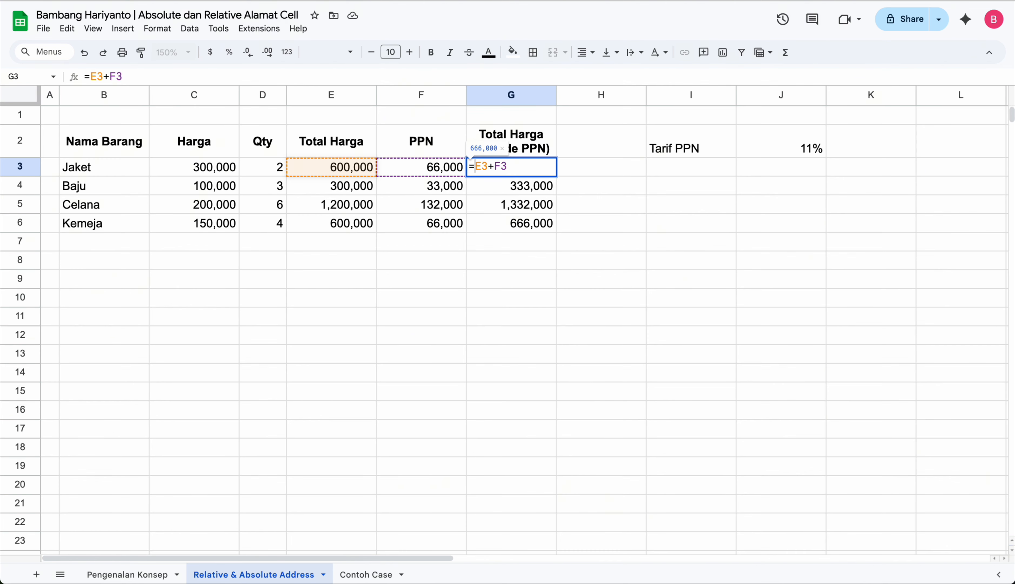
type("$")
key("Right")
key("Right")
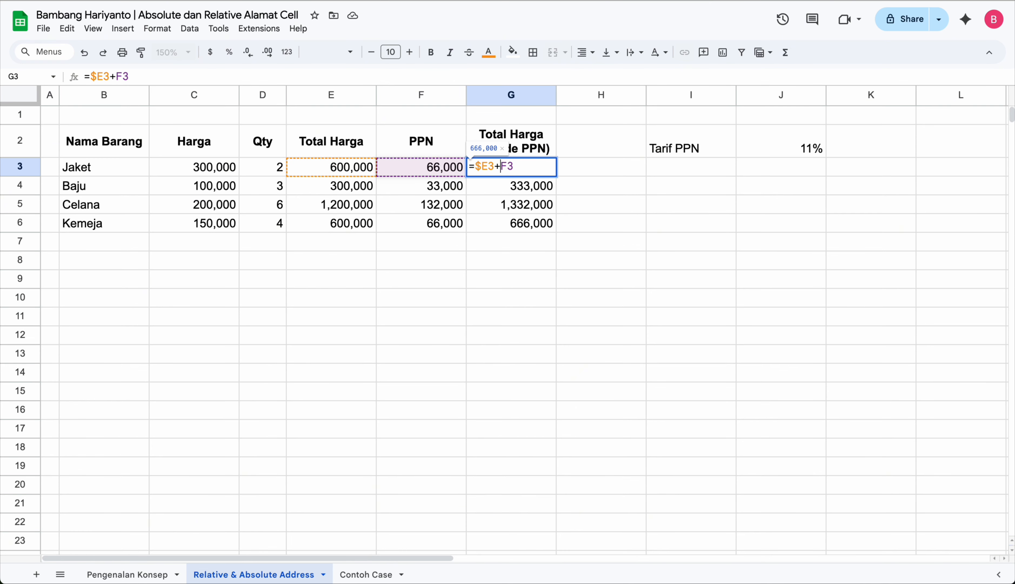
type("$")
key("Return")
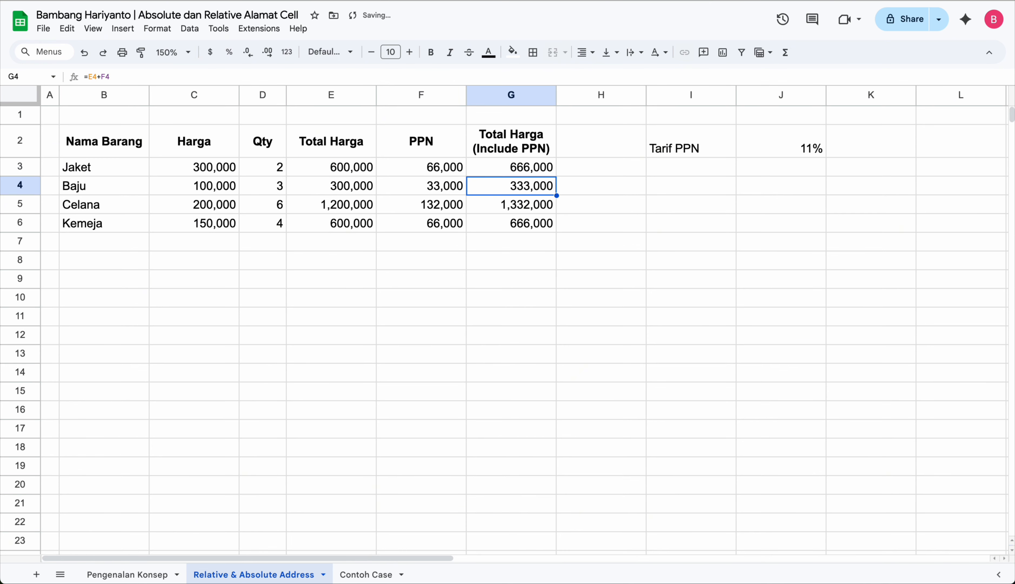
Step: Copy the column-locked total including PPN formula from G3 into G4:G6
key("Up")
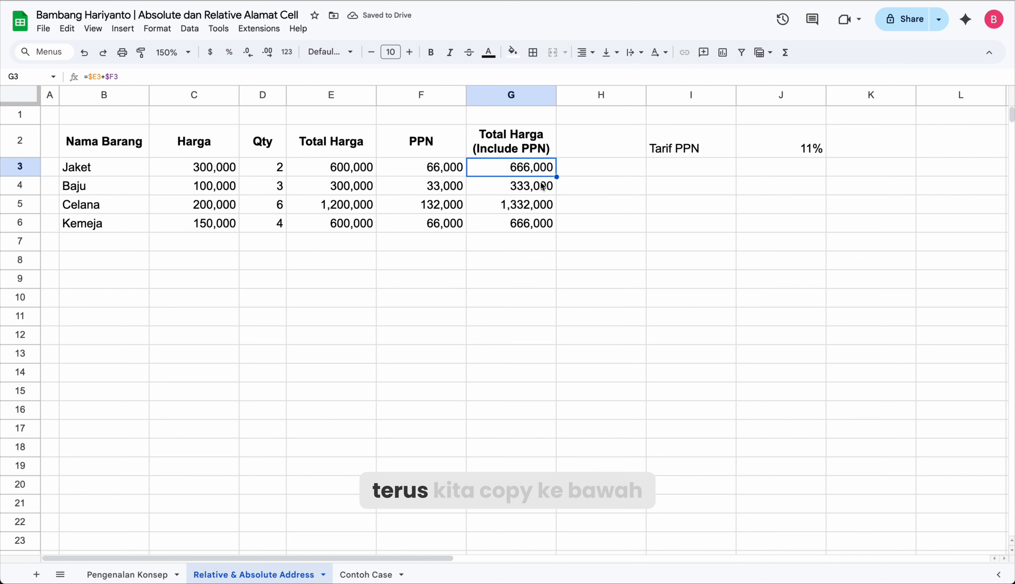
key("ctrl+c")
left_click_drag(538, 187, 522, 224)
key("ctrl+v")
Step: Try copying the column-locked totals from G3:G6 into H3:H6, and clear the pasted cells
left_click_drag(517, 166, 520, 221)
key("ctrl+c")
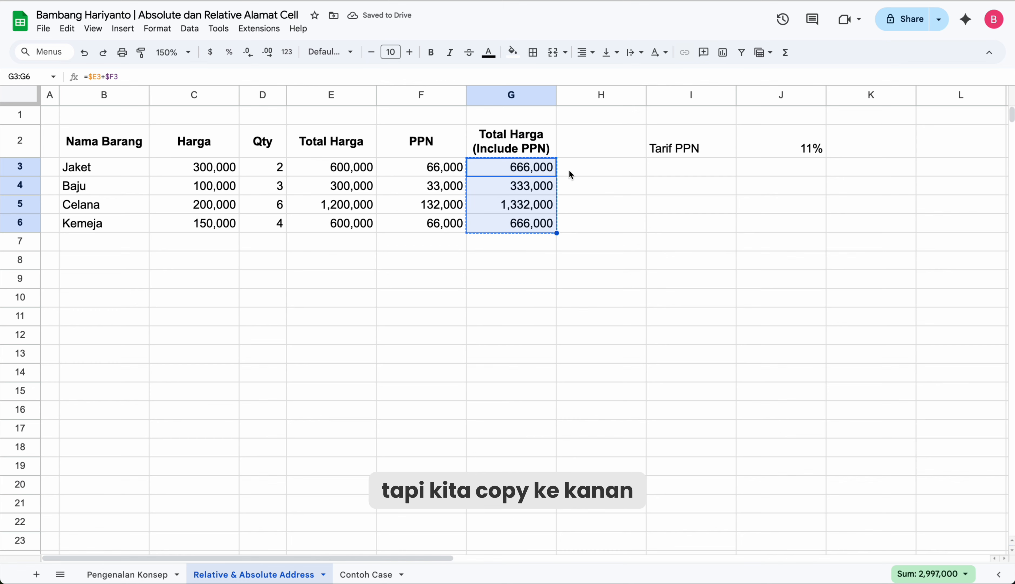
left_click(571, 167)
key("ctrl+v")
left_click_drag(571, 166, 572, 223)
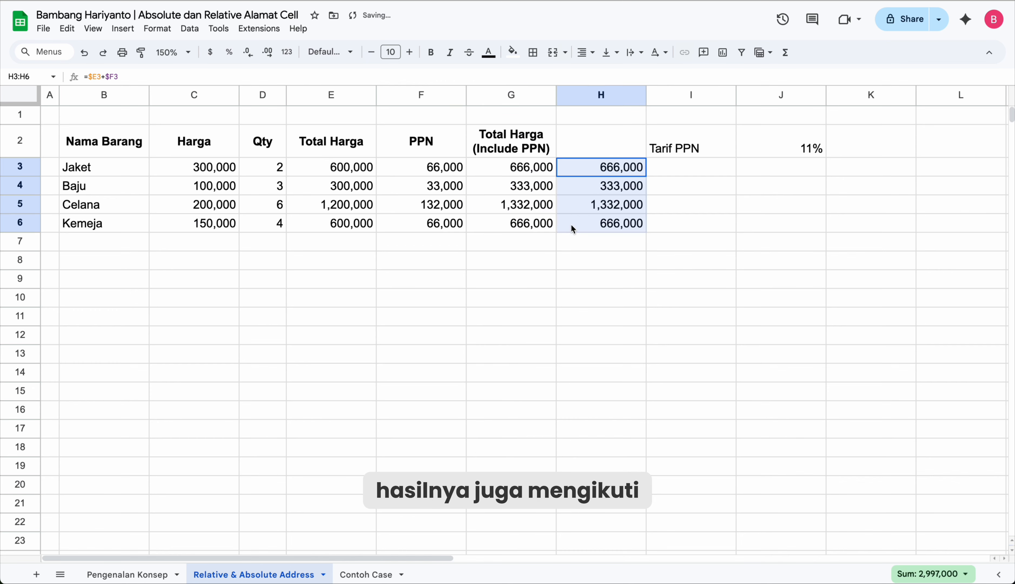
key("Delete")
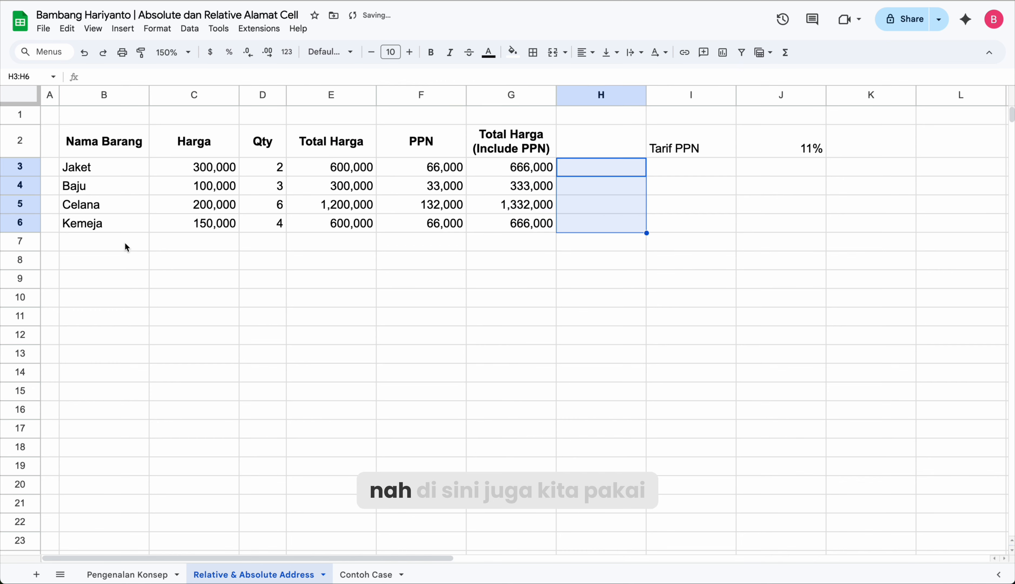
Step: Enter =sum(C3:C6) in C7 to total the Harga column
left_click(184, 242)
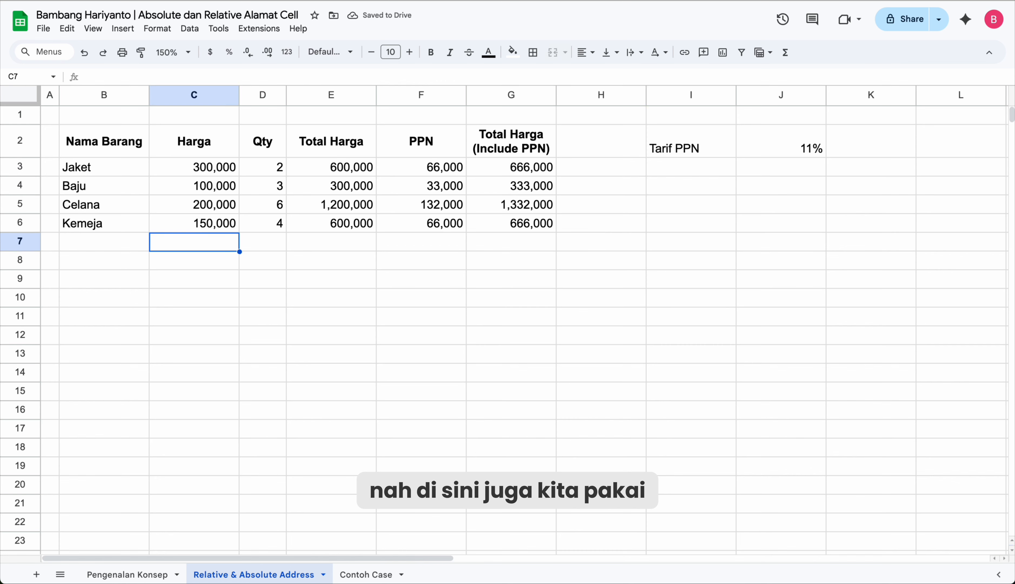
type("=sum")
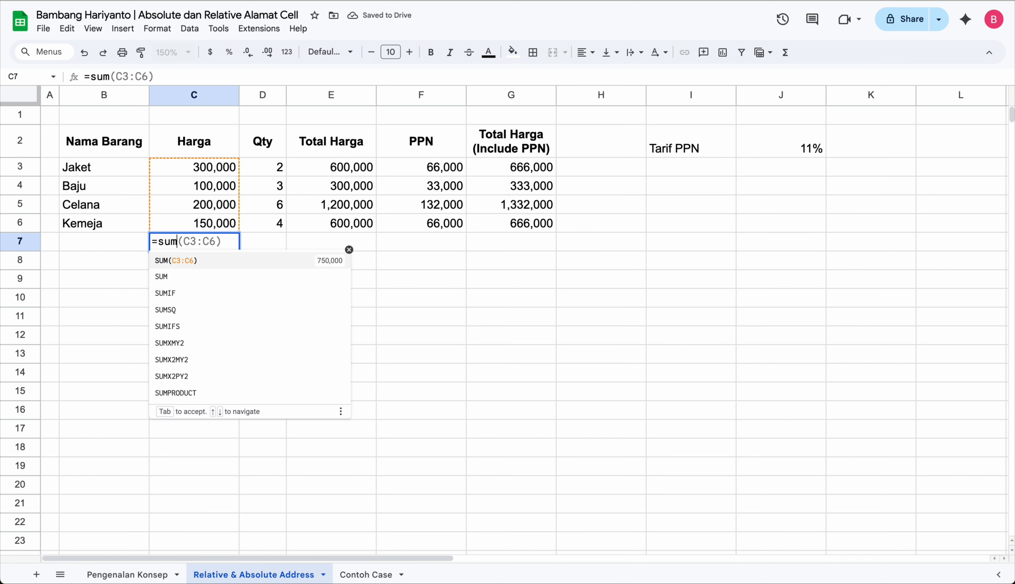
type("(")
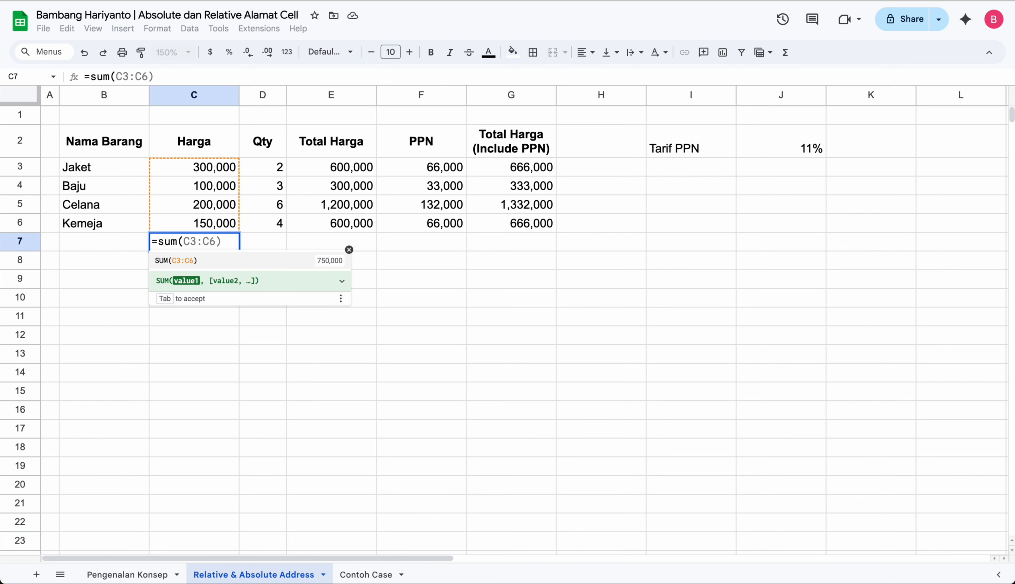
left_click_drag(215, 167, 218, 225)
type(")")
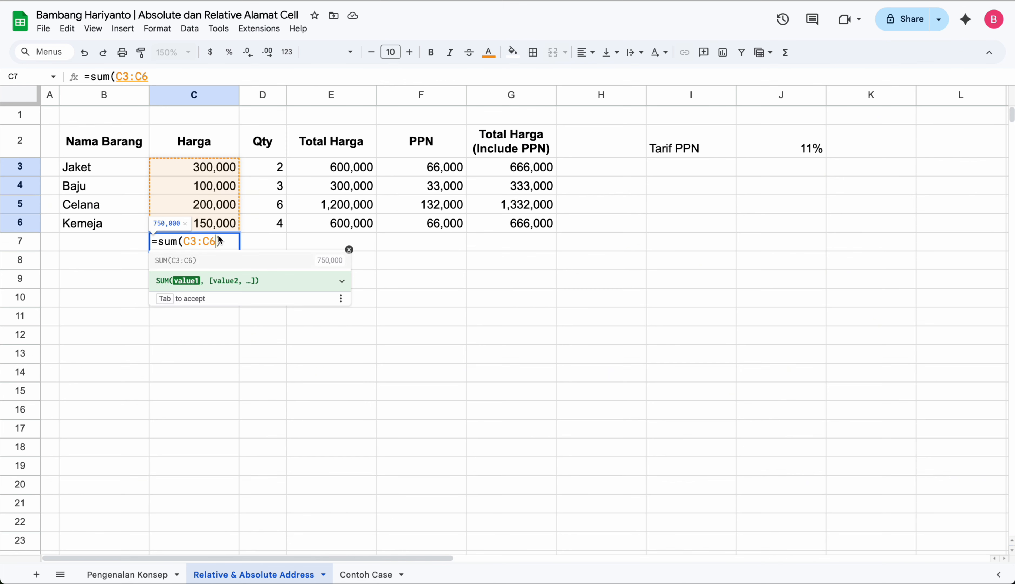
type(")")
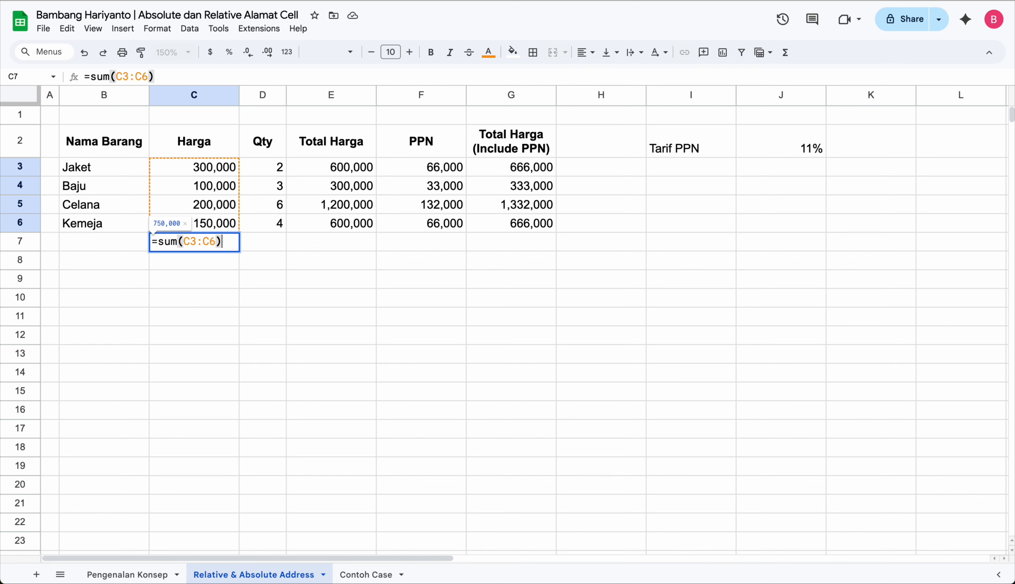
Step: Lock the rows of both references in the C7 sum so it reads =sum(C$3:C$6)
left_click(191, 241)
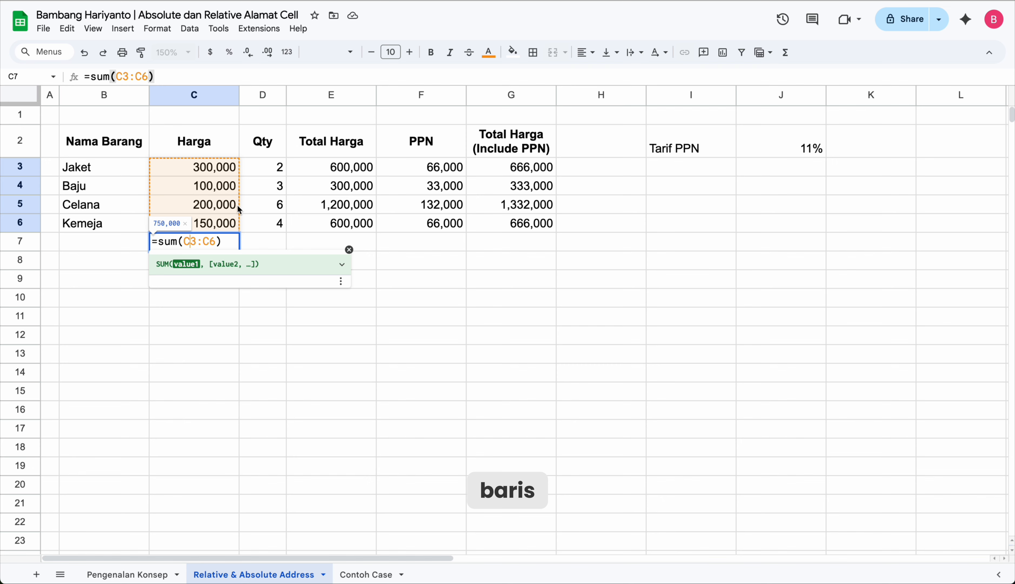
type("$")
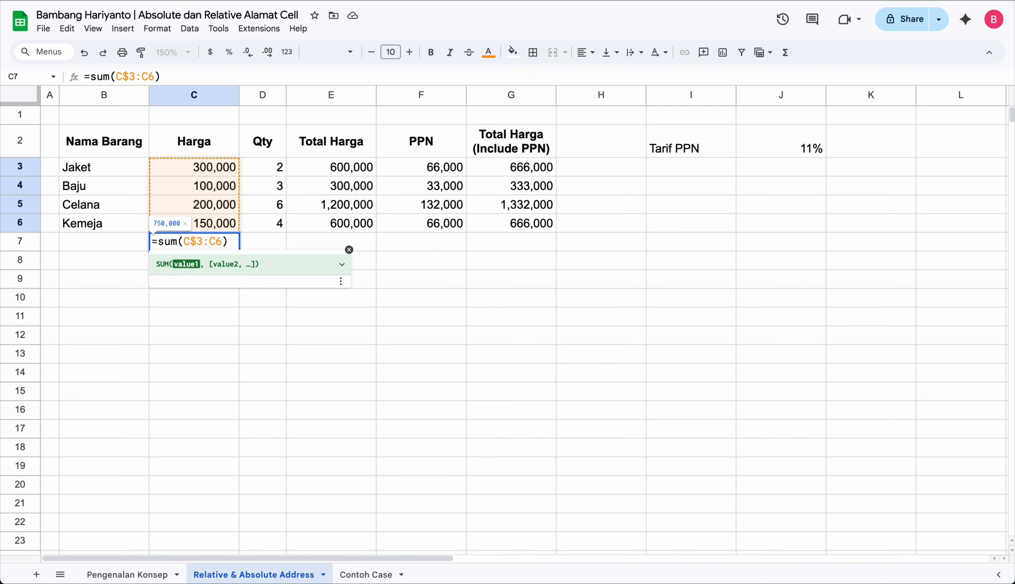
key("Return")
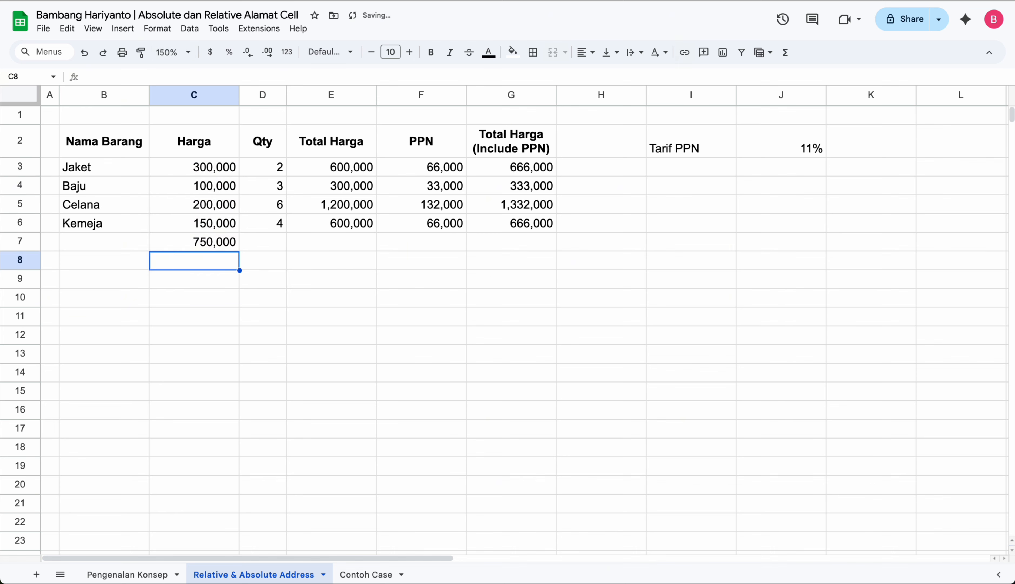
Step: Copy the row-locked sum from C7 into D7:G7
key("Up")
key("ctrl+c")
key("Right")
key("Right")
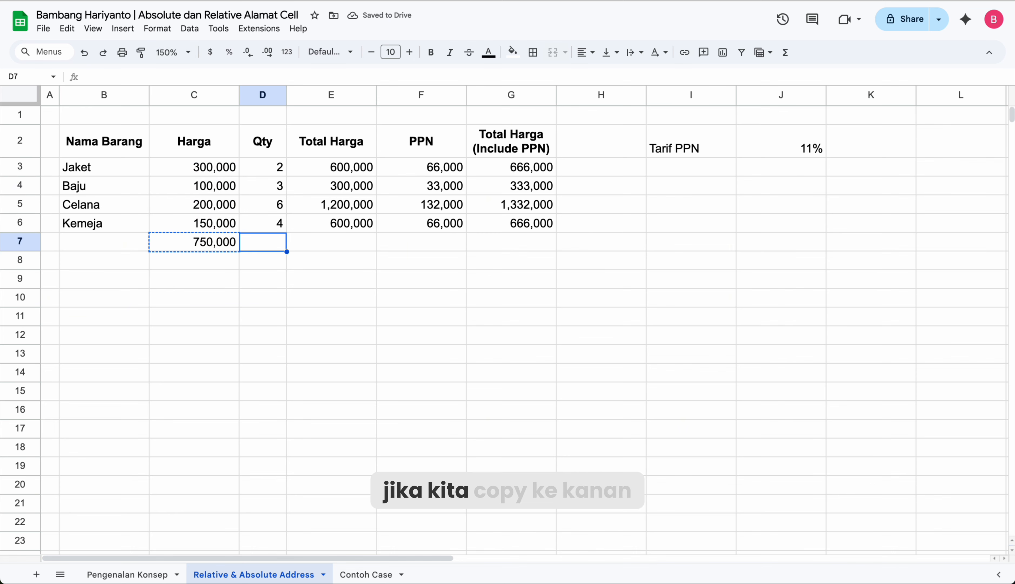
key("Left")
key("shift+Right")
key("shift+Right")
key("shift+Right")
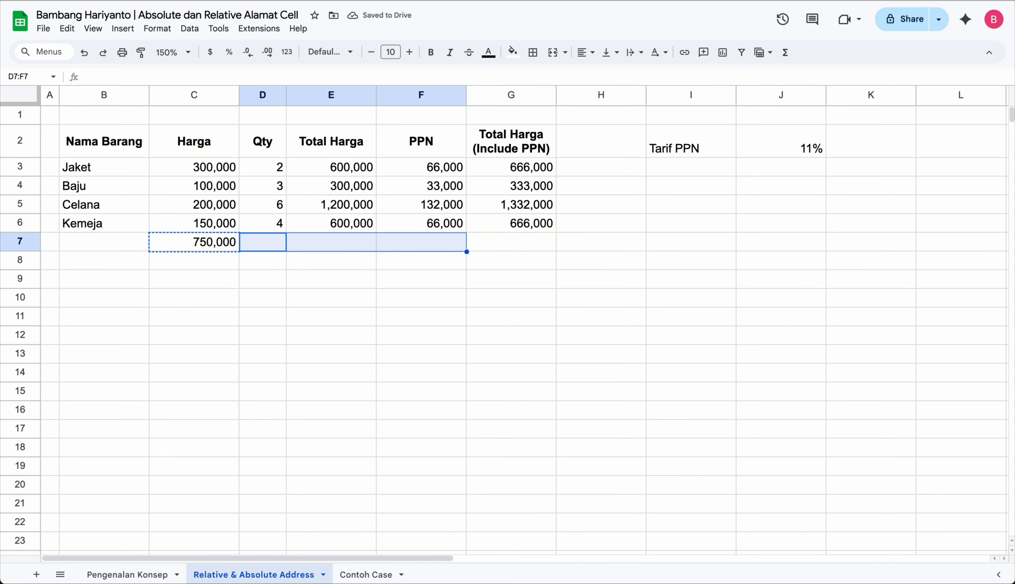
key("ctrl+v")
Step: Examine the column and row references of the row-locked sum formulas in C7 and D7
key("Left")
key("Left")
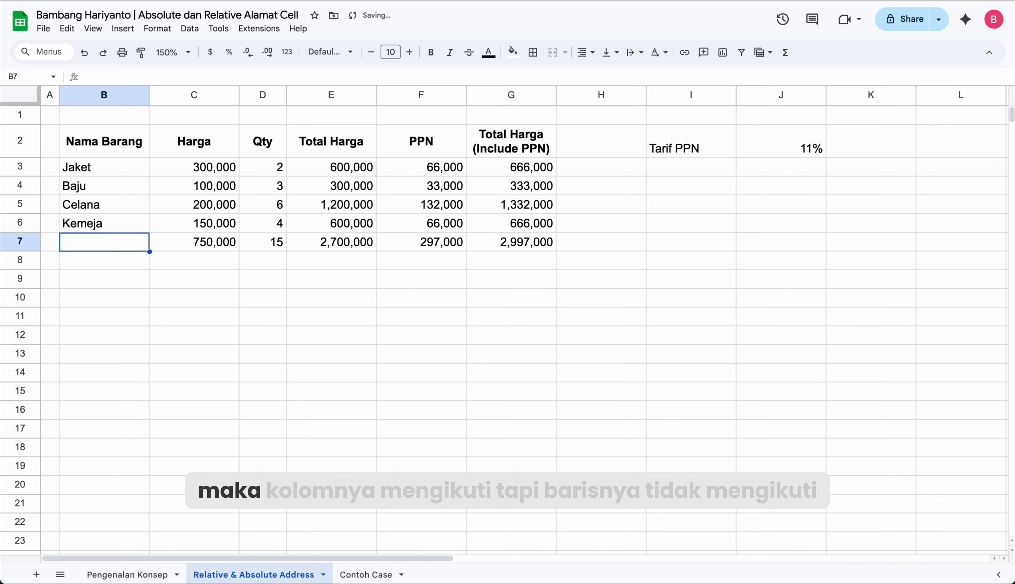
key("Right")
key("Right")
key("Right")
key("Left")
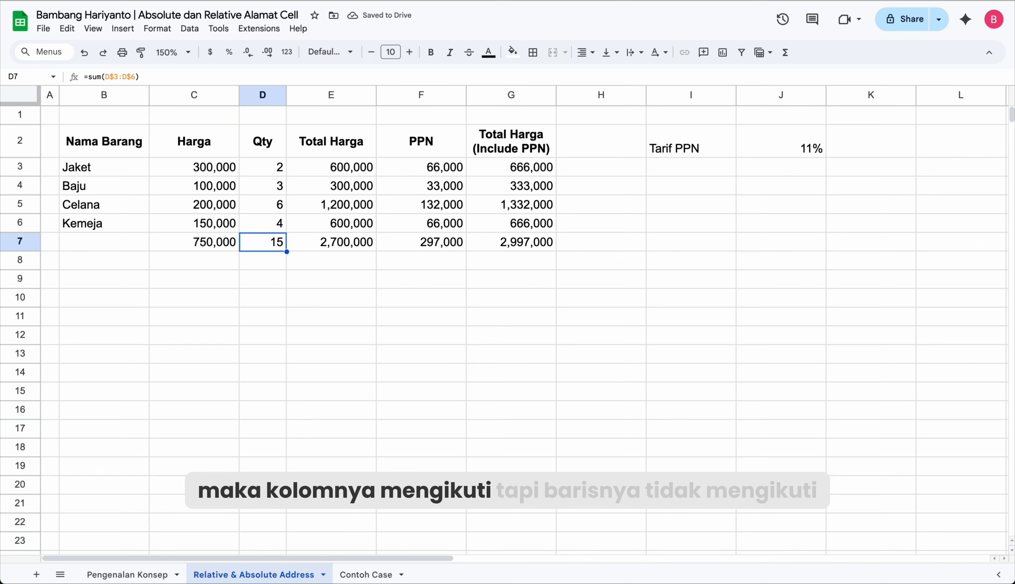
key("Left")
key("Right")
key("Left")
Step: Copy the row-locked sums from C7:G7 into rows 9, 10 and 11, starting in column C
key("shift+Right")
key("shift+Right")
key("shift+Right")
key("shift+Right")
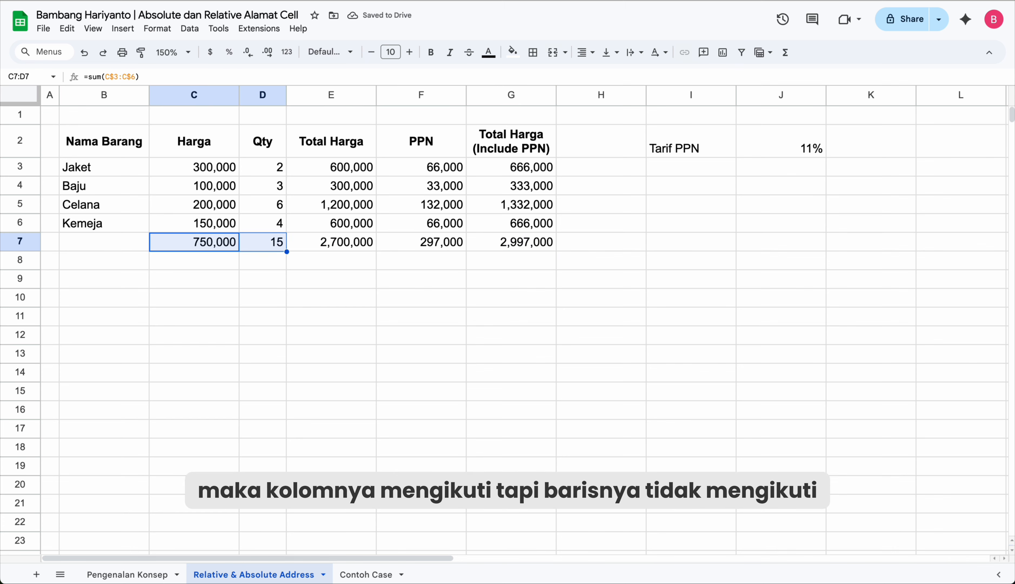
key("ctrl+c")
key("Down")
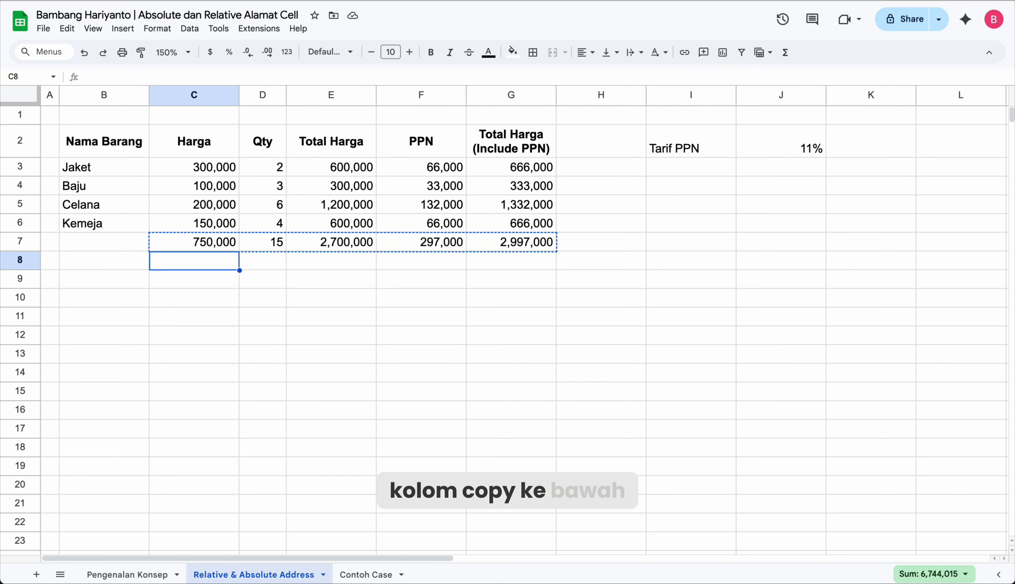
key("Down")
key("ctrl+v")
key("Down")
key("ctrl+v")
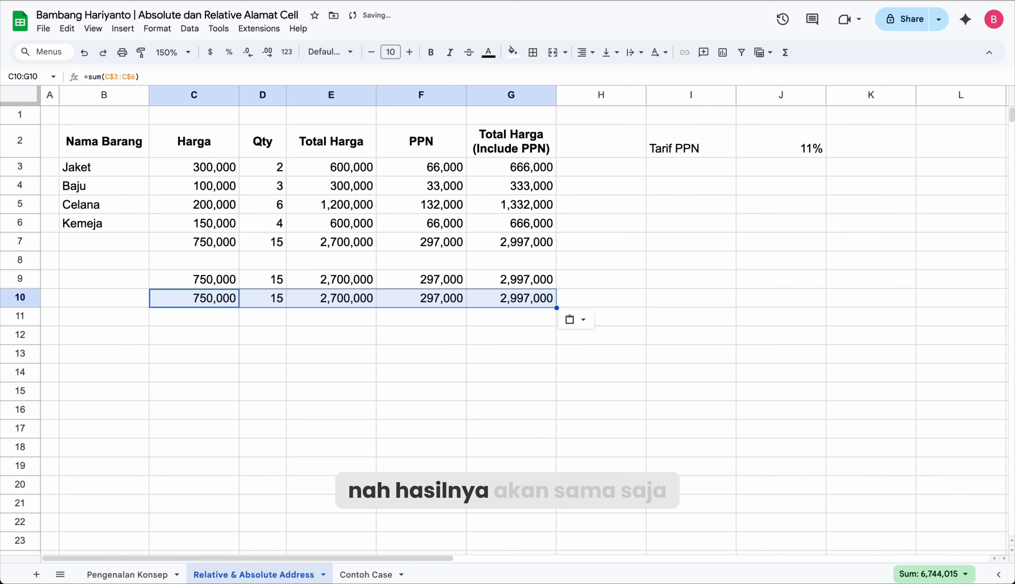
key("Down")
key("ctrl+v")
Step: Select the pasted sums in C9:G11
key("Up")
key("Up")
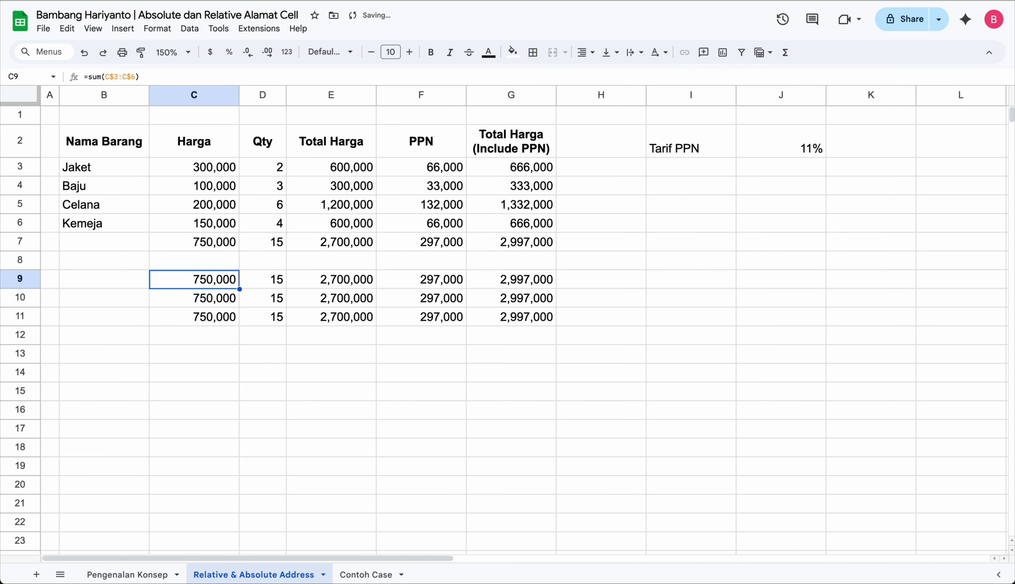
key("shift+Down")
key("shift+Right")
key("shift+Right")
key("shift+Right")
key("shift+Right")
key("shift+Down")
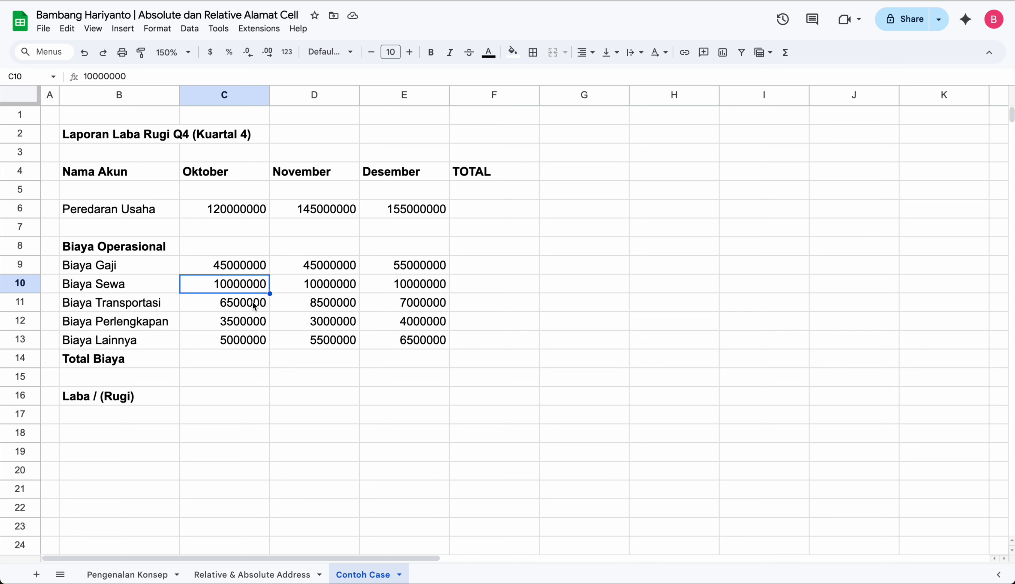
Step: Enter =sum(C6:E6) in F6 of the Contoh Case sheet to total Peredaran Usaha for October to December
left_click(474, 205)
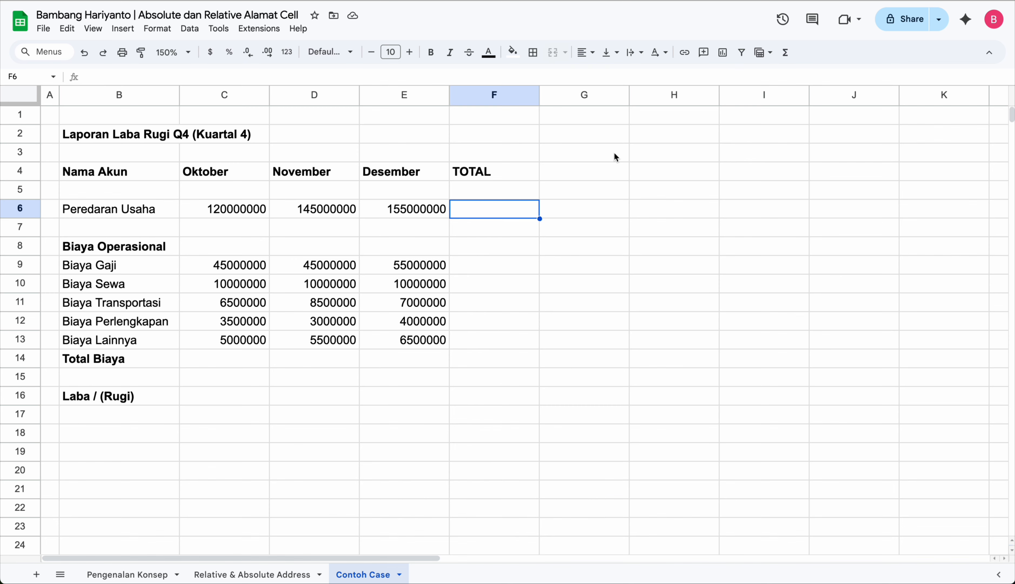
type("=sum(E6")
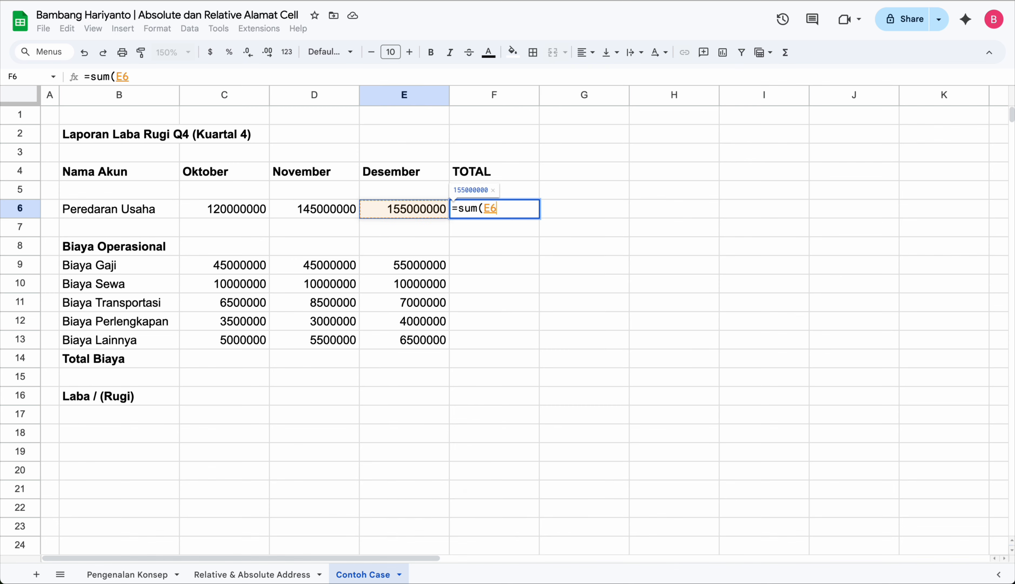
key("Left")
key("Left")
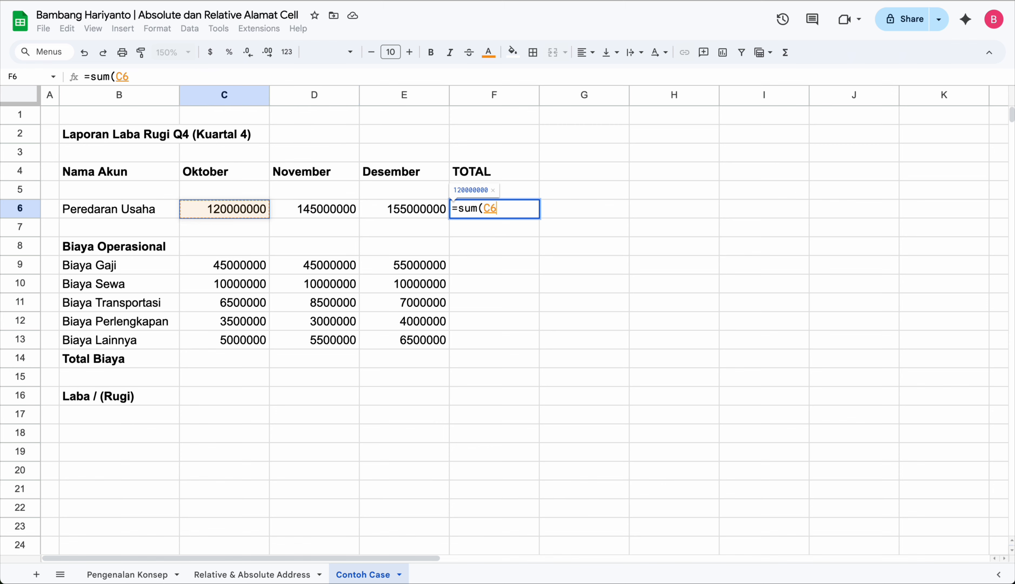
key("shift+Right")
key("shift+Right")
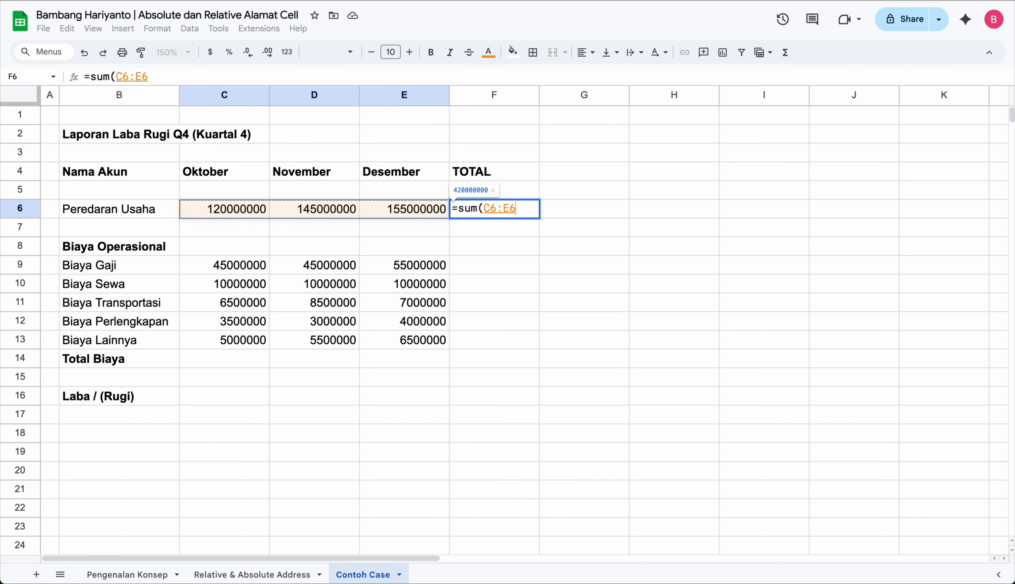
key("Return")
key("Up")
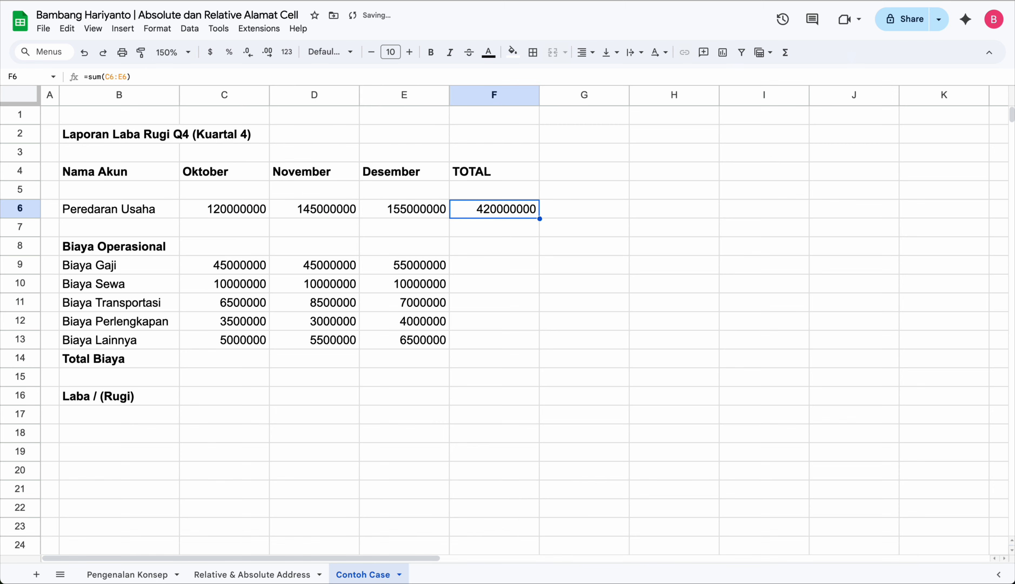
Step: Change the Peredaran Usaha total in F6 to =sum($C6:$E6), locking the column of both references
double_click(519, 208)
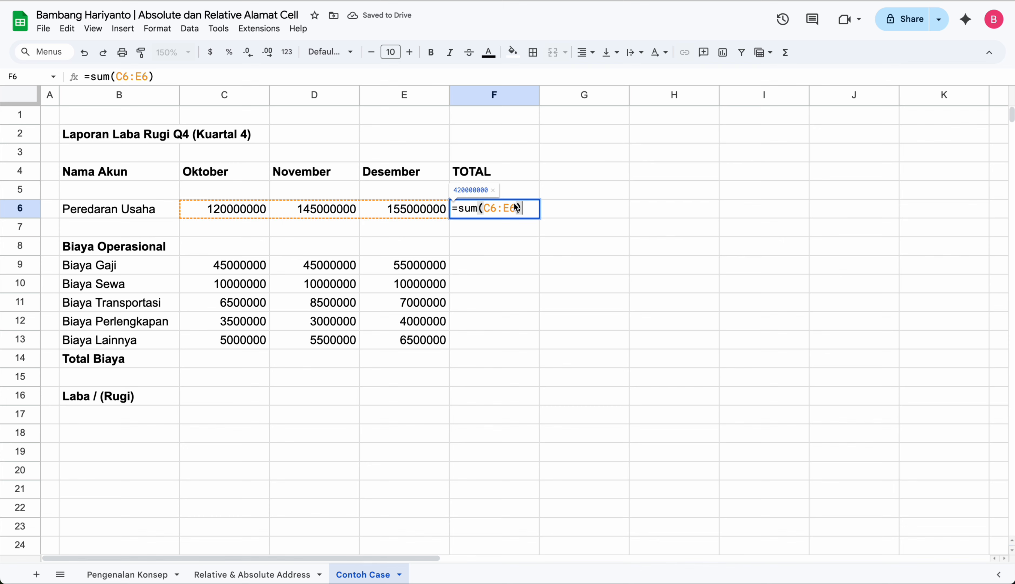
left_click(491, 206)
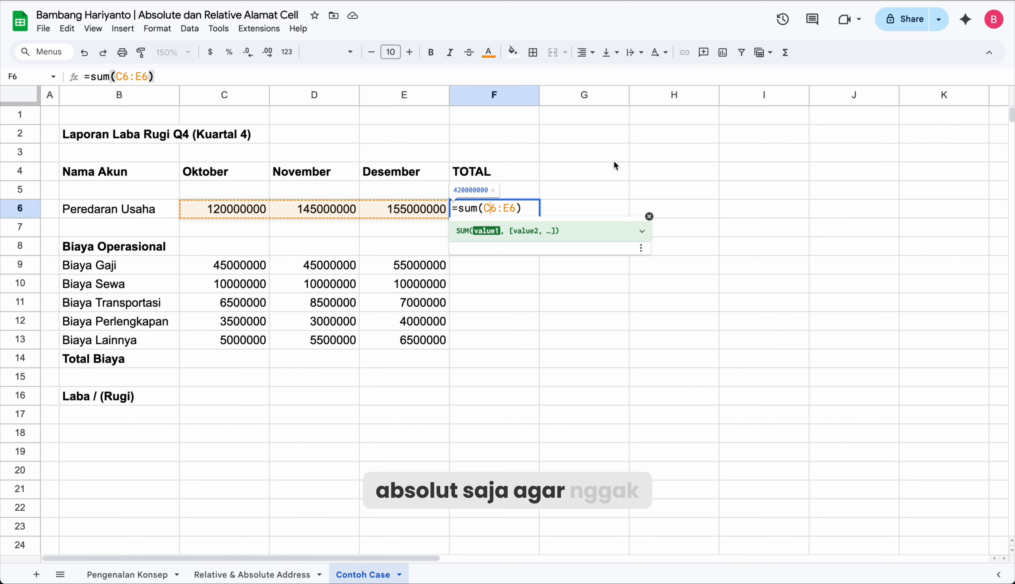
key("Left")
key("Right")
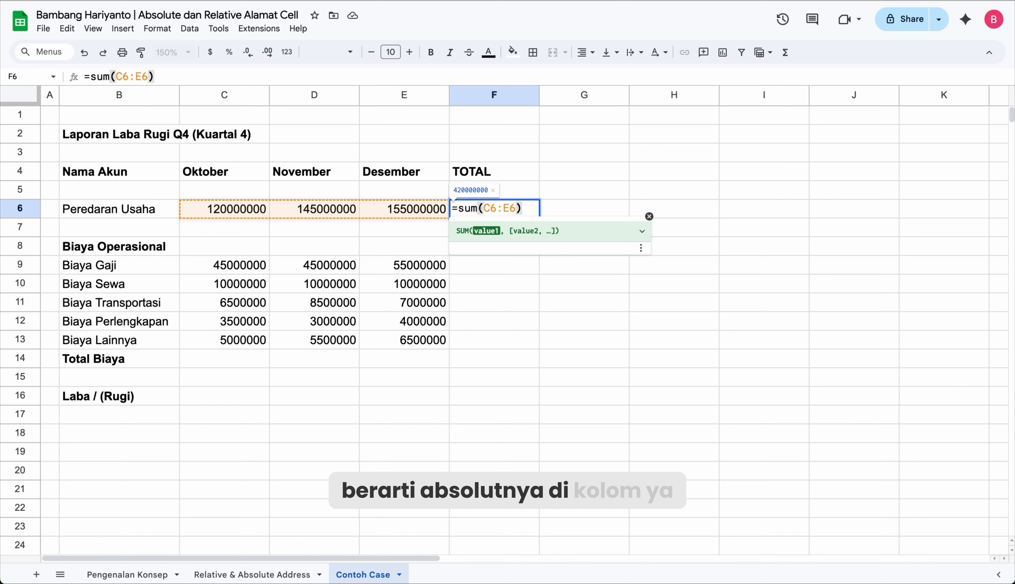
type("$C6:")
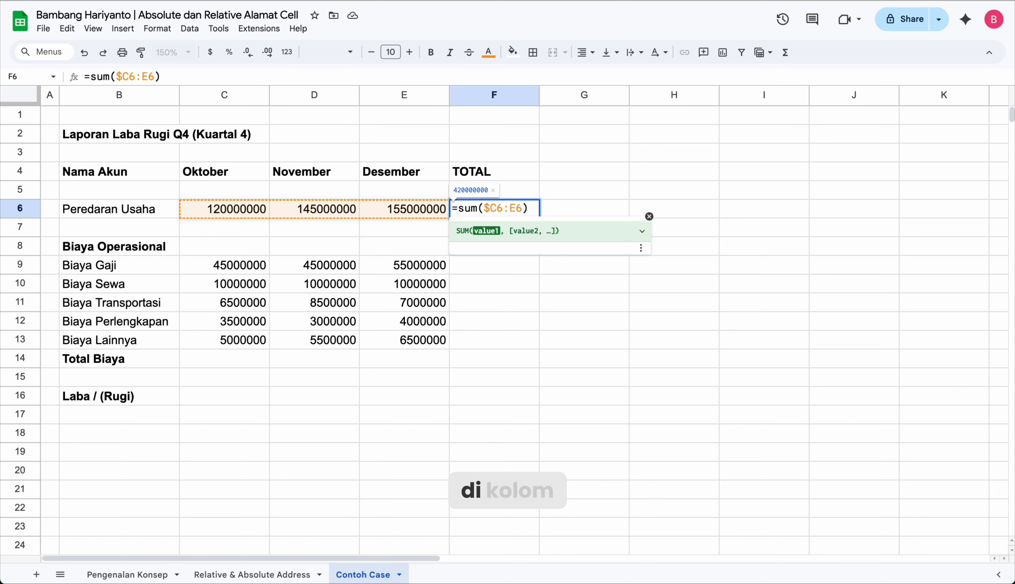
type("$")
key("Return")
key("Up")
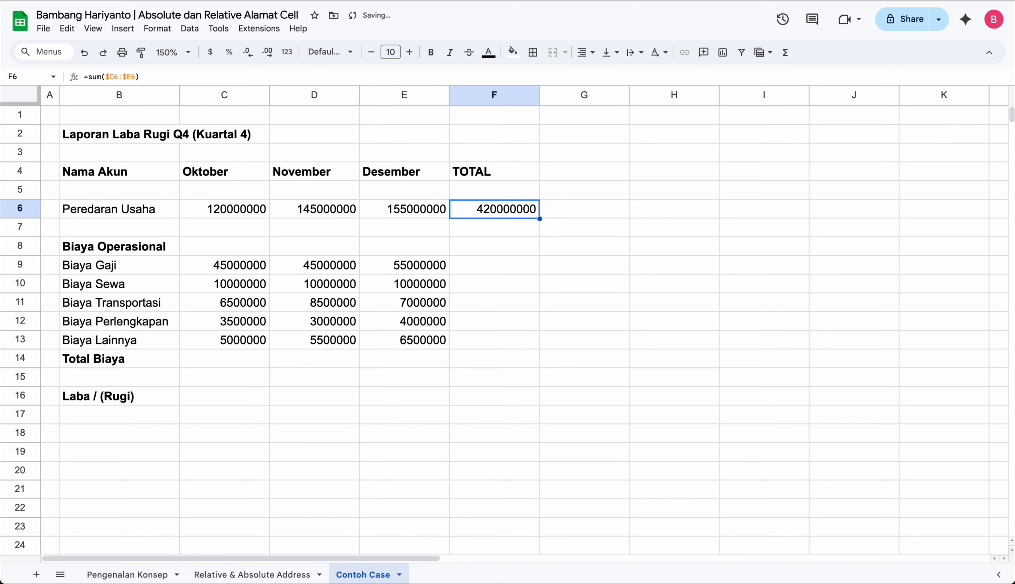
Step: Copy the column-locked total formula from F6 into F9:F14 for the operating costs and Total Biaya
key("ctrl+c")
key("Down")
key("Down")
key("Down")
key("shift+Down")
key("shift+Down")
key("shift+Down")
key("shift+Down")
key("shift+Down")
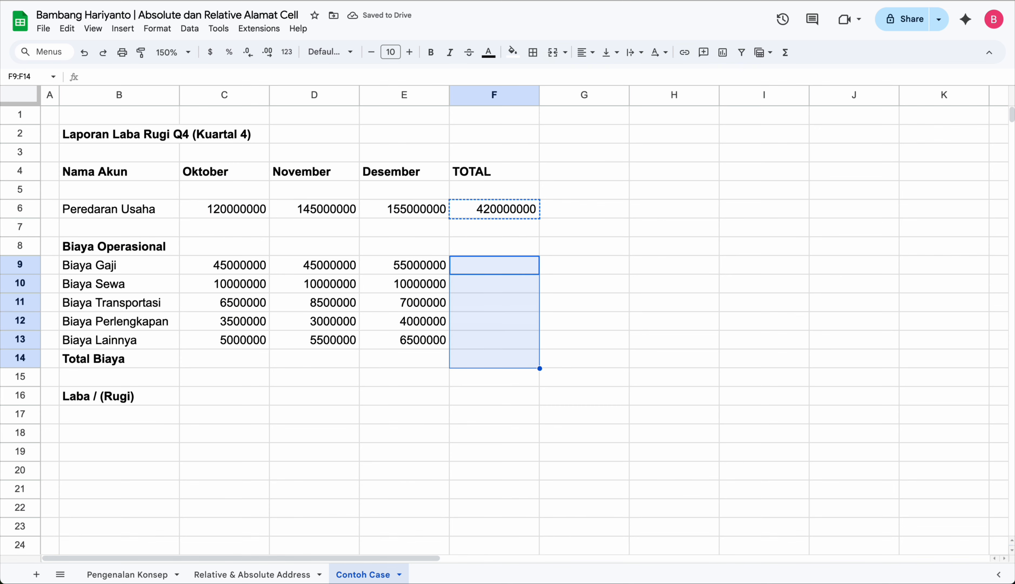
key("ctrl+v")
Step: Paste the column-locked total formula into F16 for Laba / (Rugi)
key("Down")
key("Down")
key("Down")
key("Down")
key("Down")
key("Down")
key("Down")
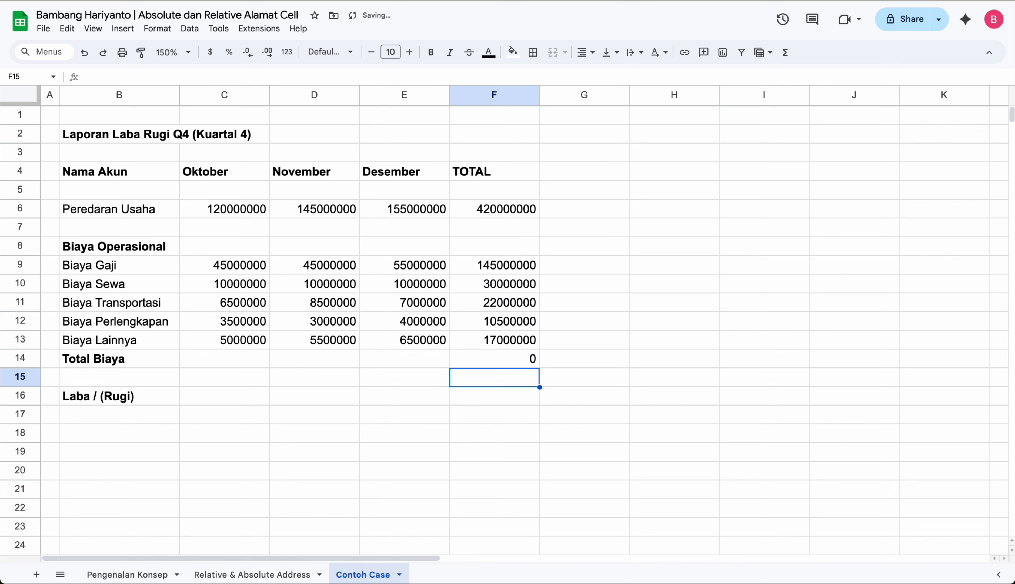
Step: Enter =SUM(C9:C13) in C14 as the October Total Biaya
key("Left")
key("Left")
key("Left")
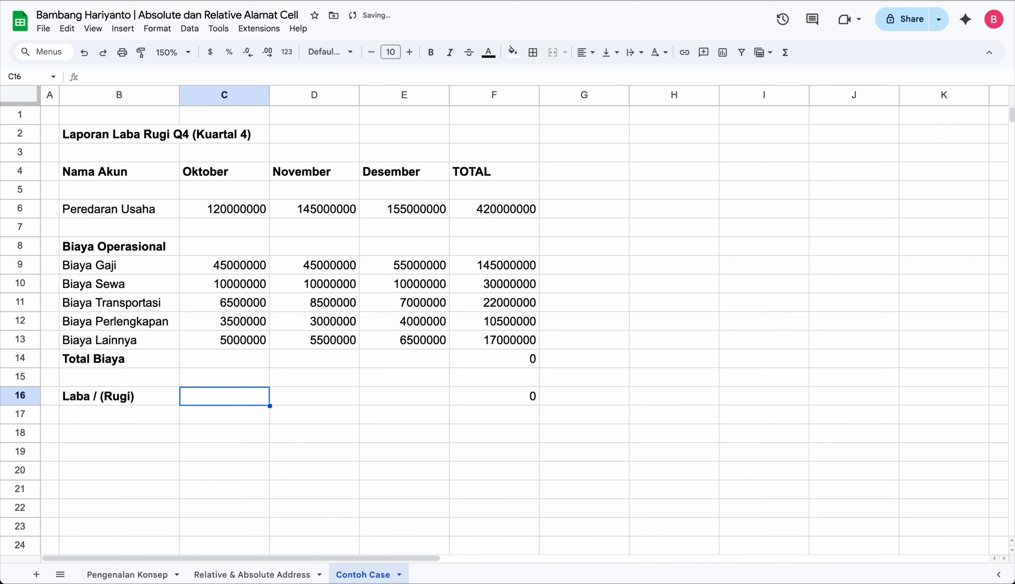
key("Up")
key("Up")
type("=sum(")
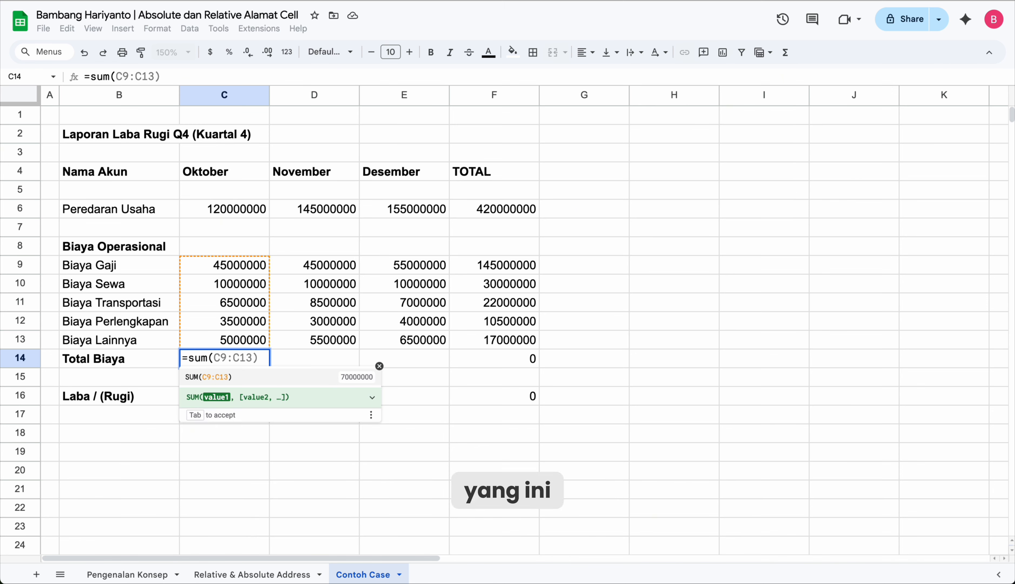
key("Tab")
key("Down")
key("Up")
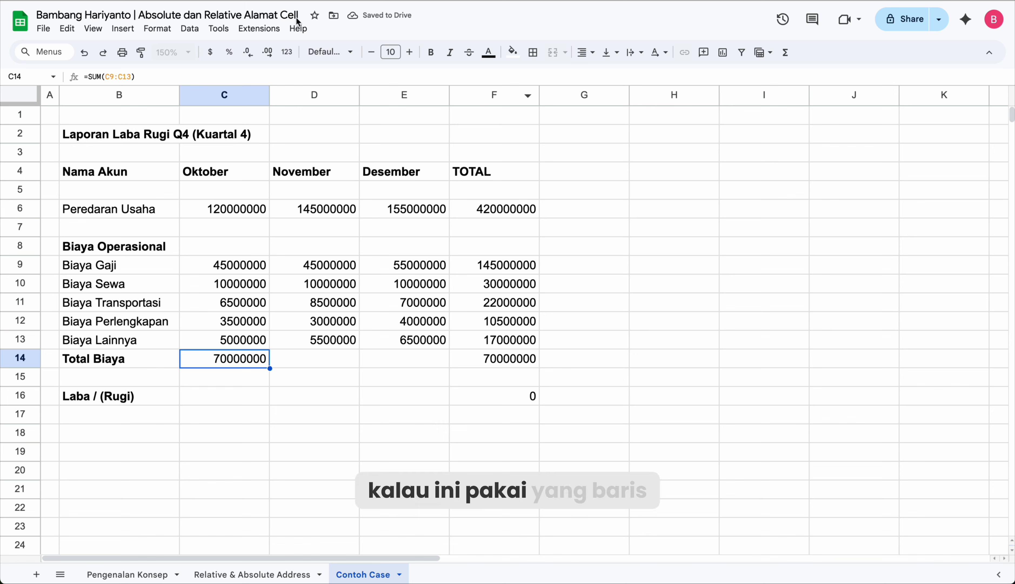
Step: Lock the rows of both references in the C14 Total Biaya formula so it reads =SUM(C$9:C$13)
left_click(105, 77)
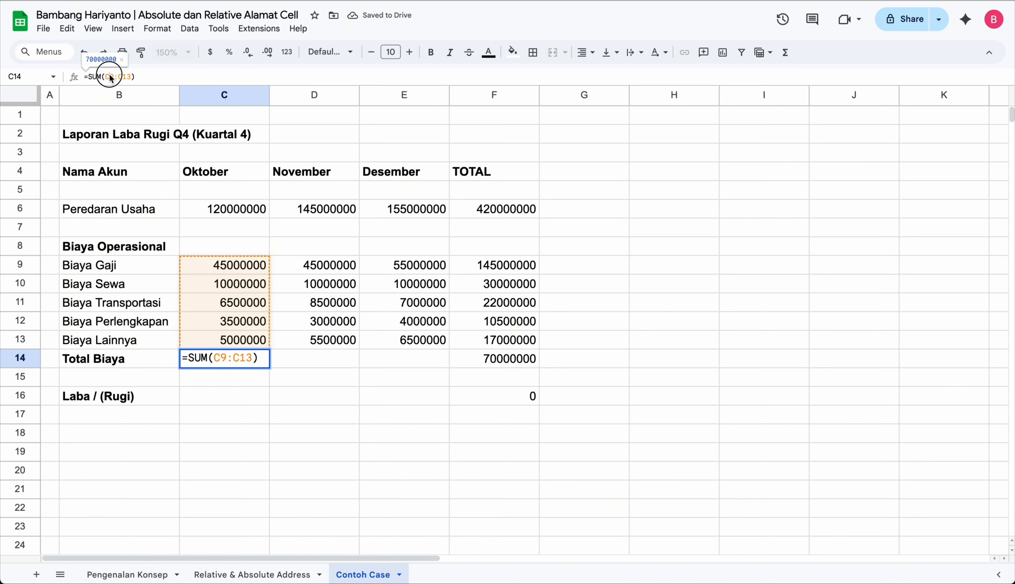
type("$")
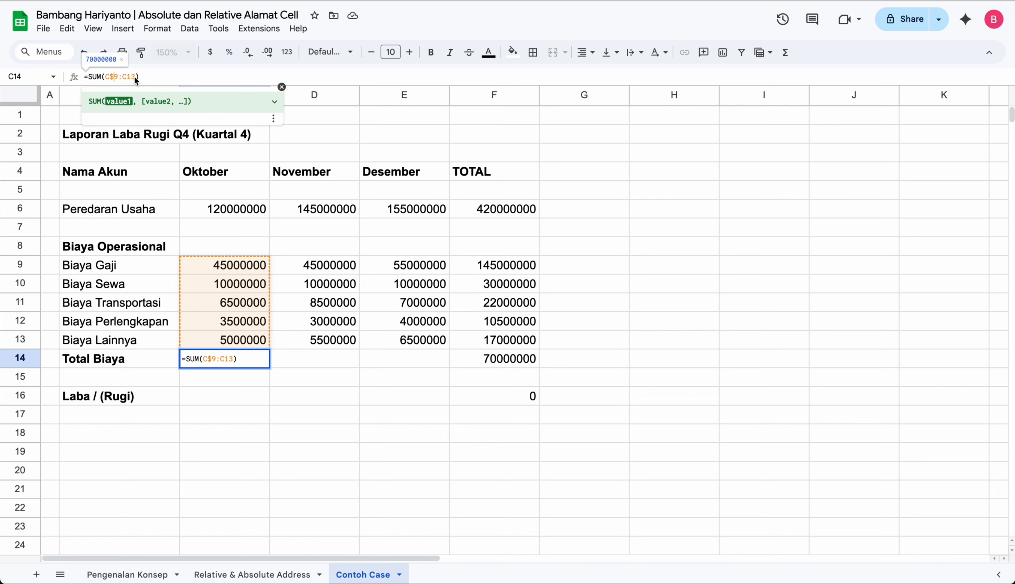
left_click(128, 75)
type("$")
key("Return")
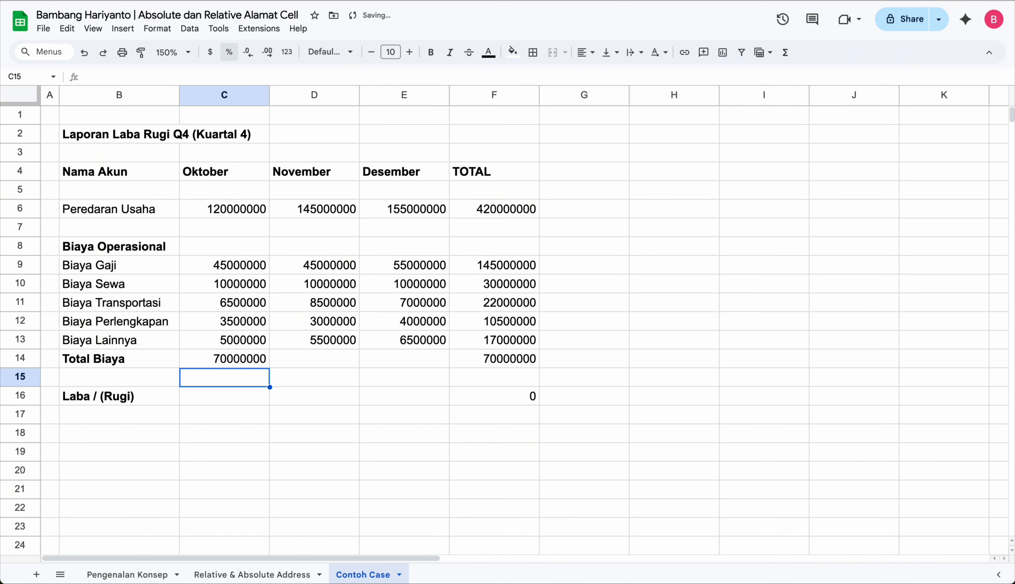
Step: Fill the row-locked October Total Biaya formula from C14 across to D14:E14 for November and December
key("Up")
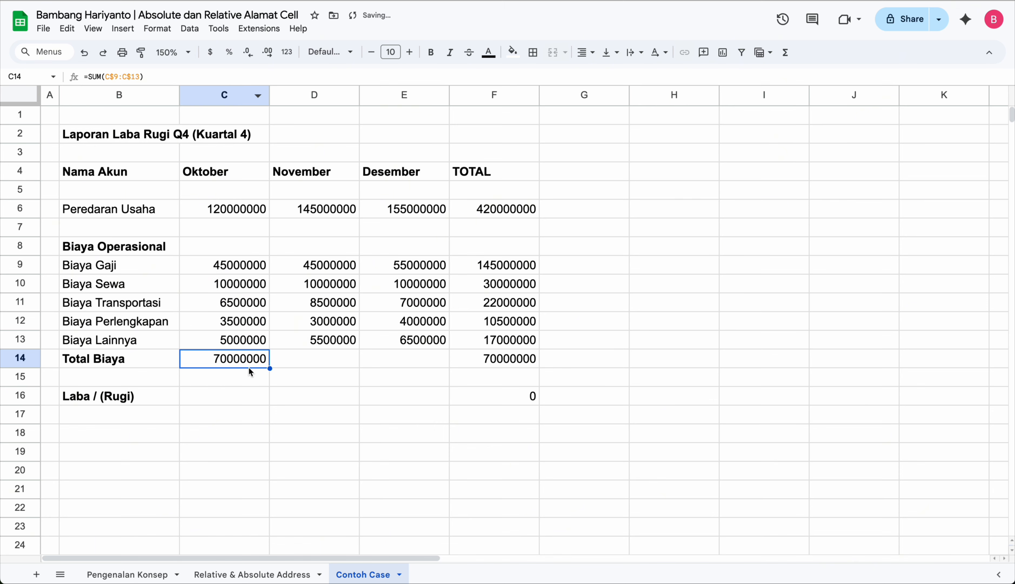
left_click_drag(270, 368, 406, 369)
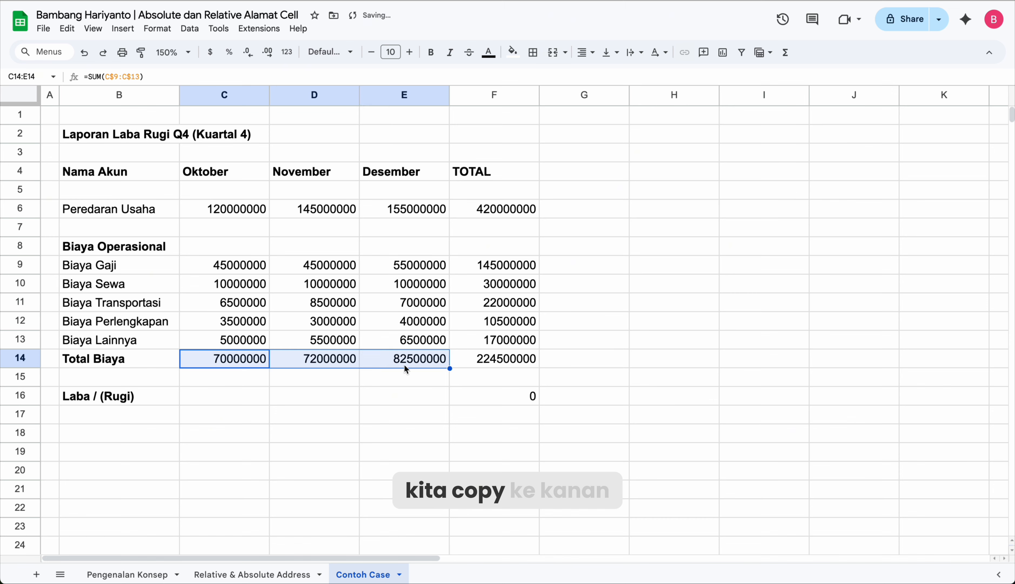
Step: Enter =C6-C14 in C16 to calculate the October Laba / (Rugi)
left_click(231, 398)
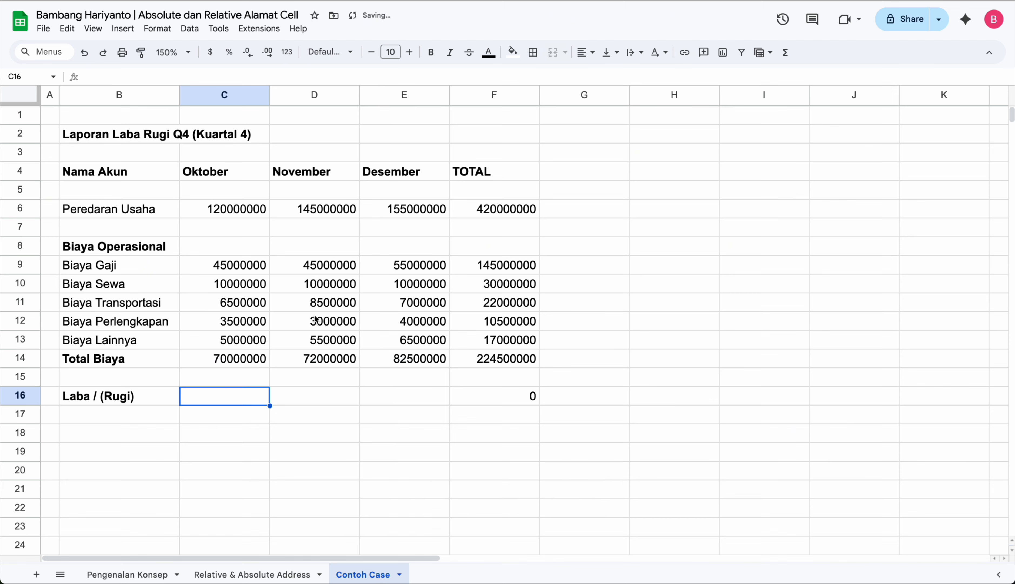
type("=")
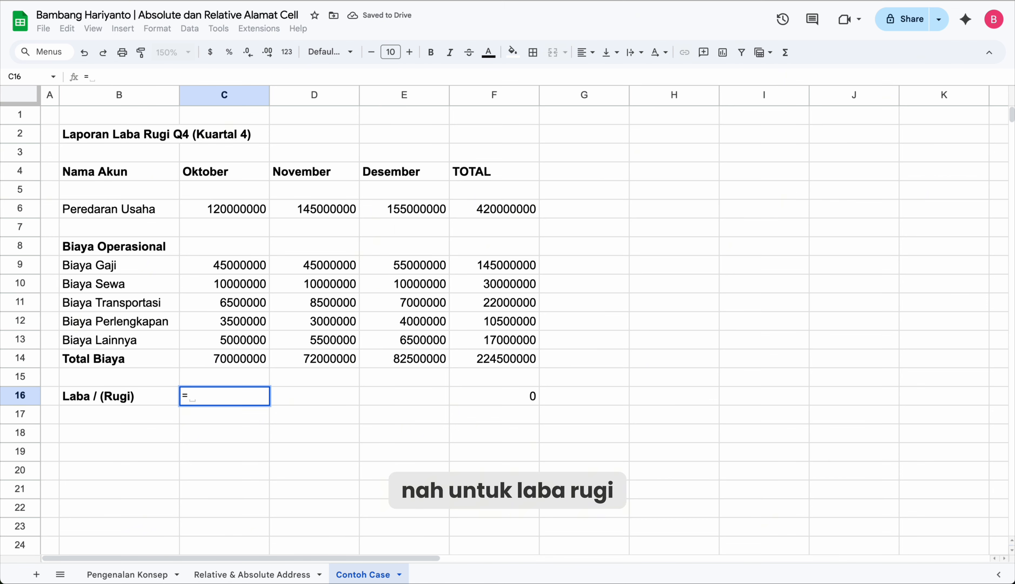
left_click(253, 218)
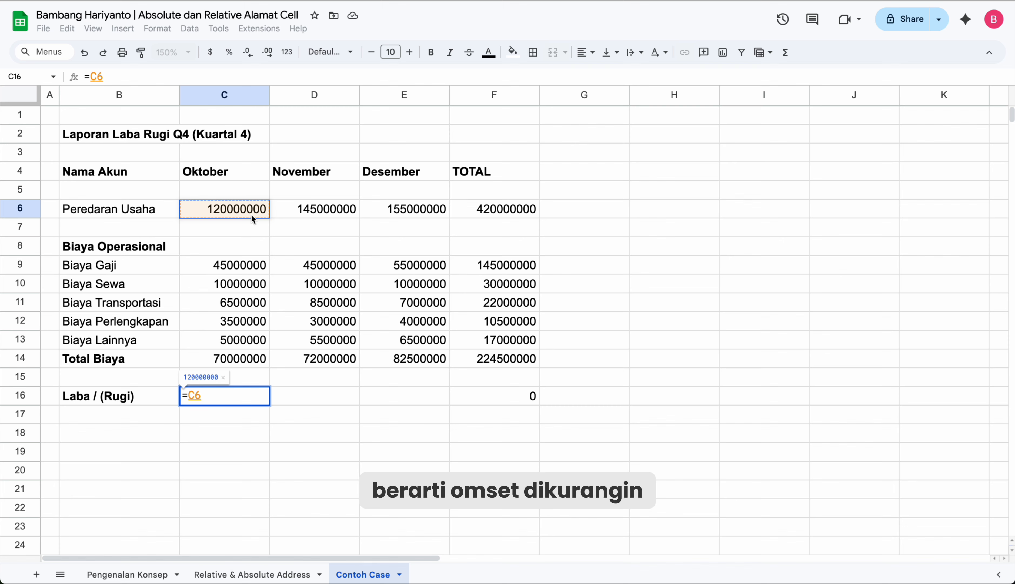
type("-")
left_click(233, 359)
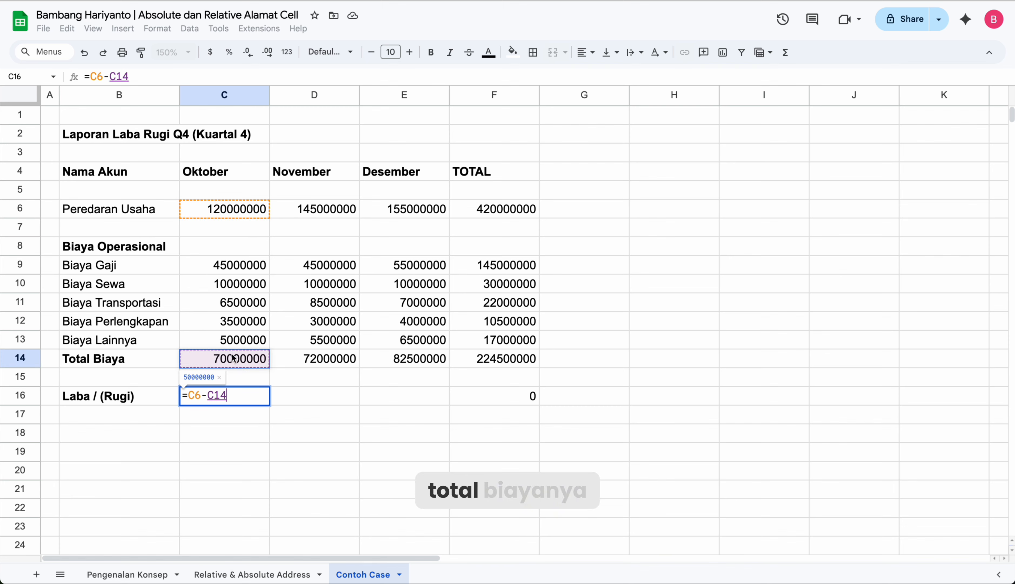
key("Return")
Step: Fill the Laba / (Rugi) formula from C16 across to D16:E16
left_click(232, 396)
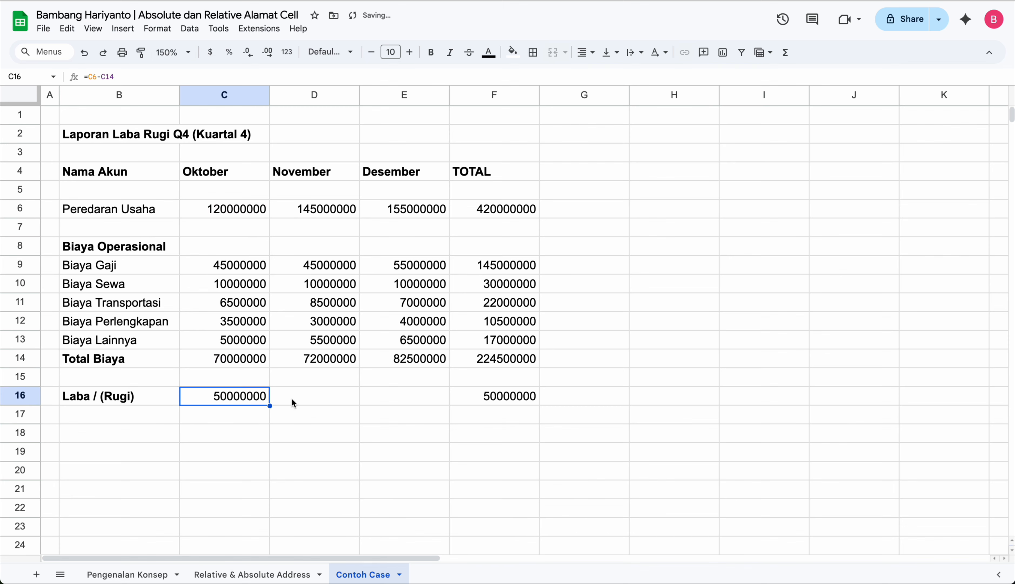
left_click_drag(270, 405, 427, 392)
left_click(405, 382)
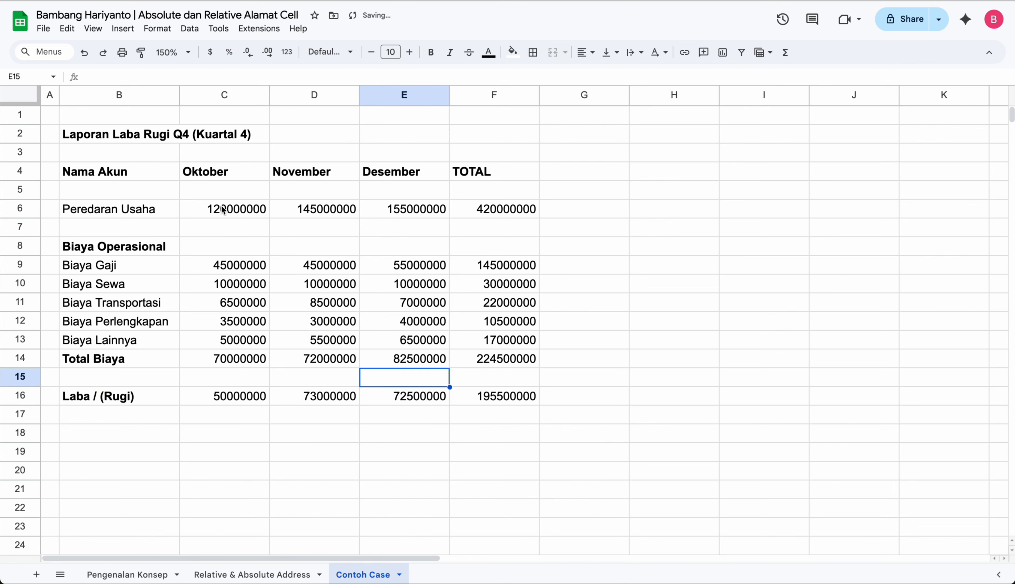
Step: Format the report figures in C6:F16 as Financial and remove both decimal places
left_click_drag(223, 210, 492, 390)
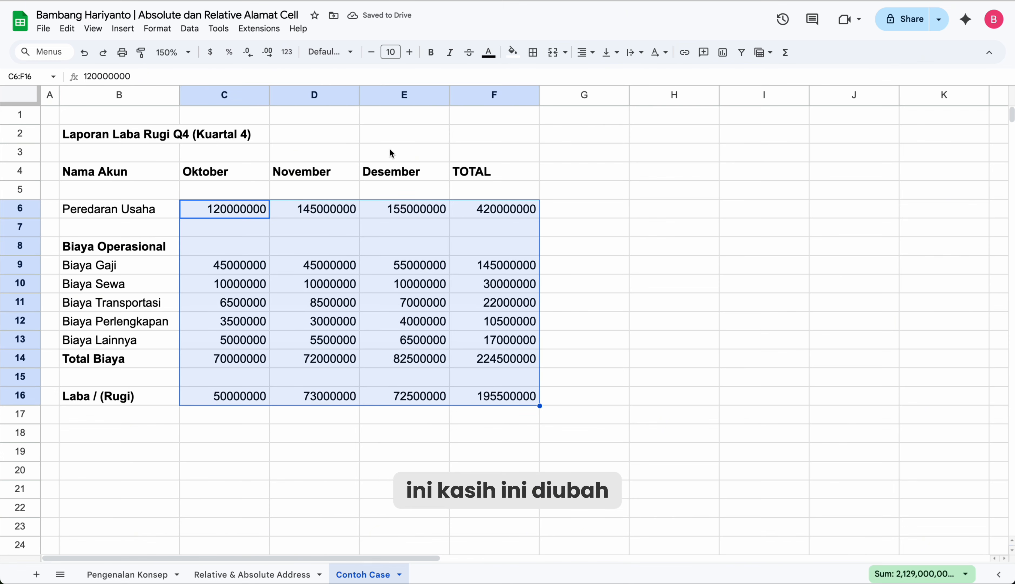
left_click(289, 53)
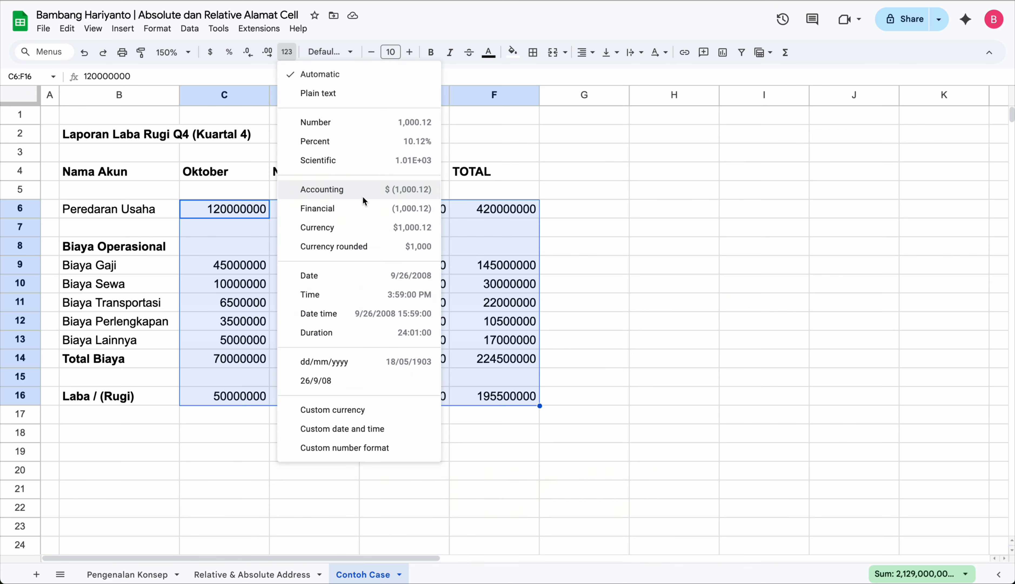
left_click(367, 211)
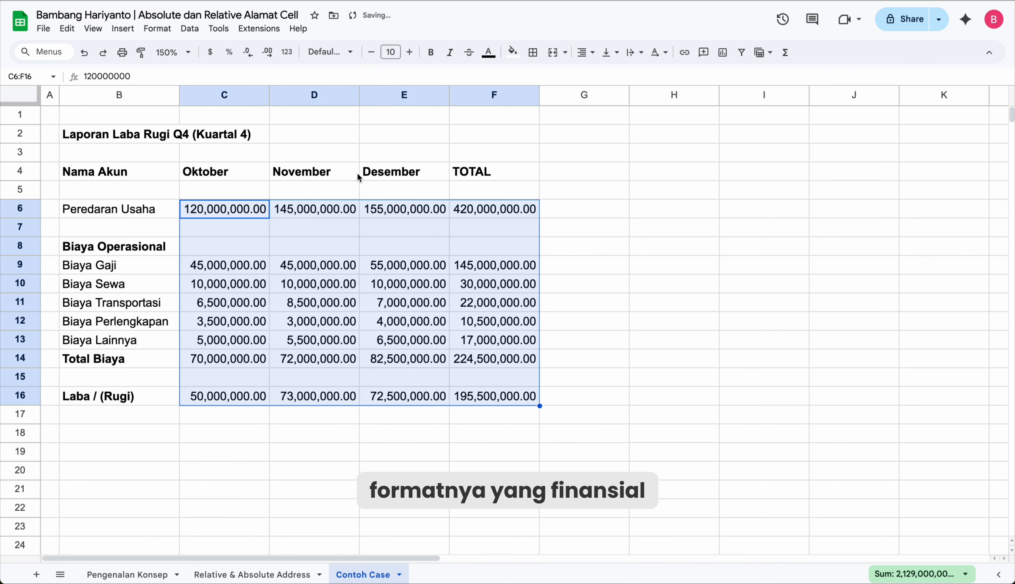
left_click(248, 54)
left_click(248, 53)
left_click(439, 228)
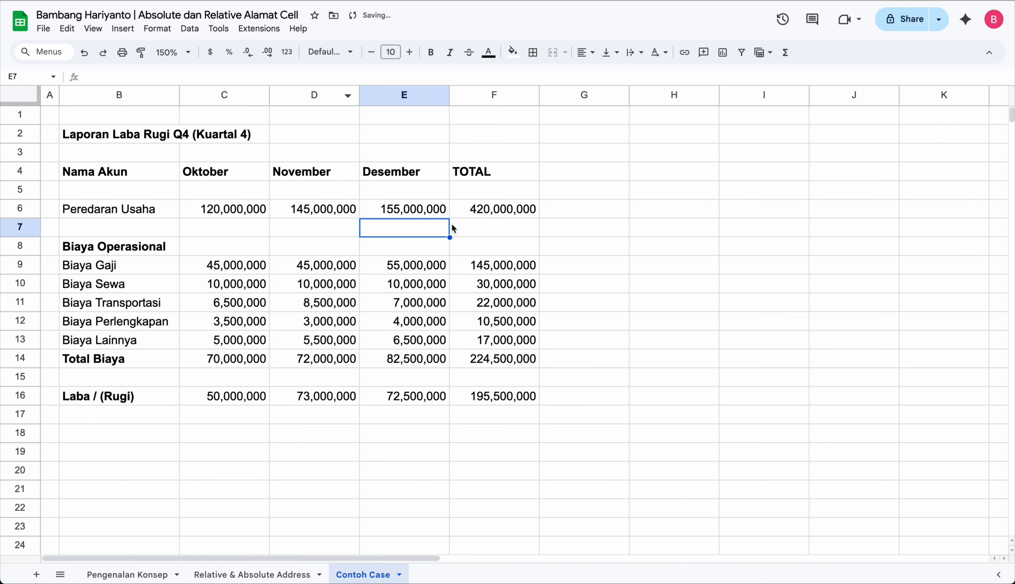
left_click(544, 192)
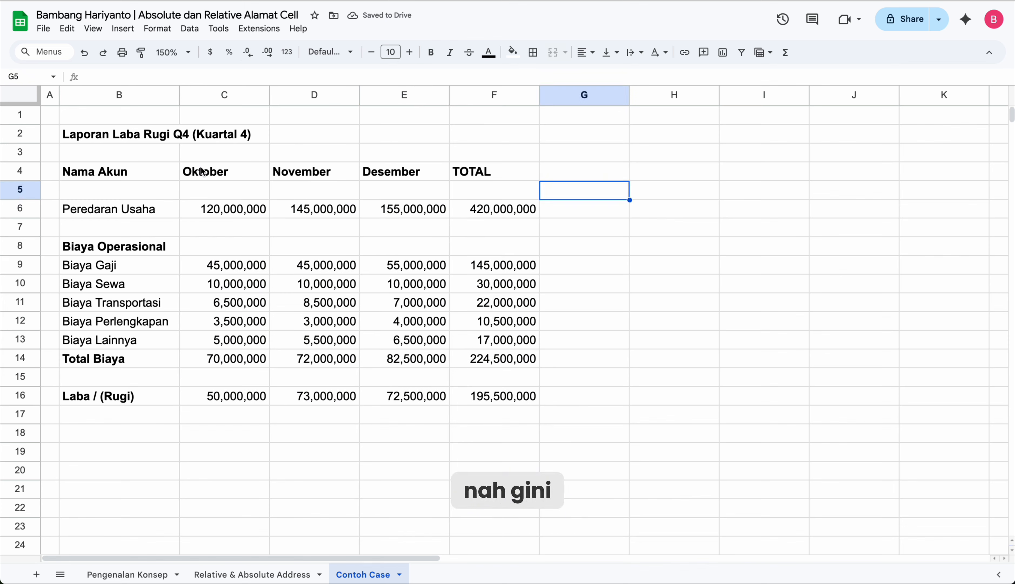
Step: Center the Oktober, November, Desember and TOTAL headers in C4:F4
left_click_drag(202, 171, 486, 172)
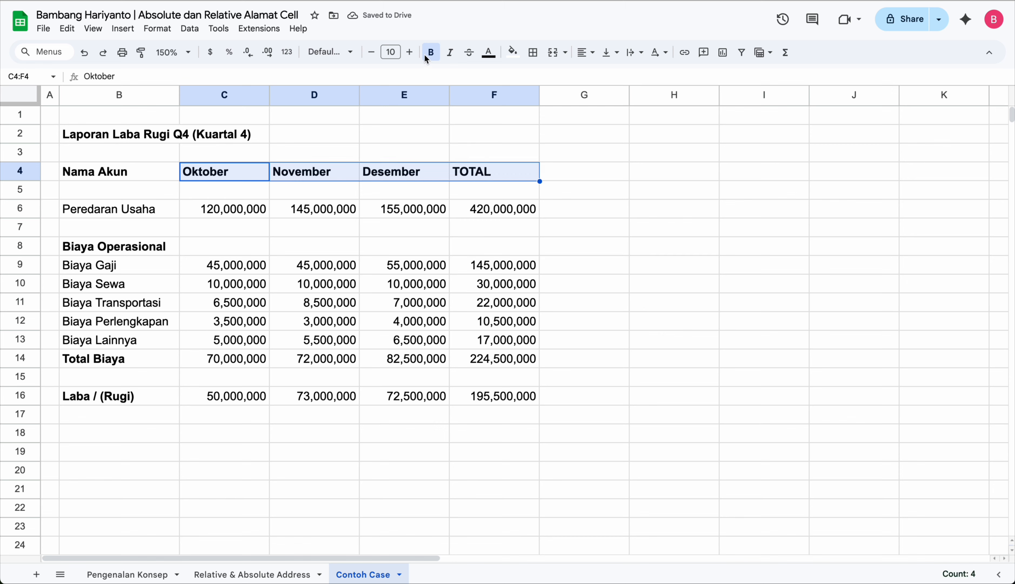
left_click(593, 53)
left_click(605, 74)
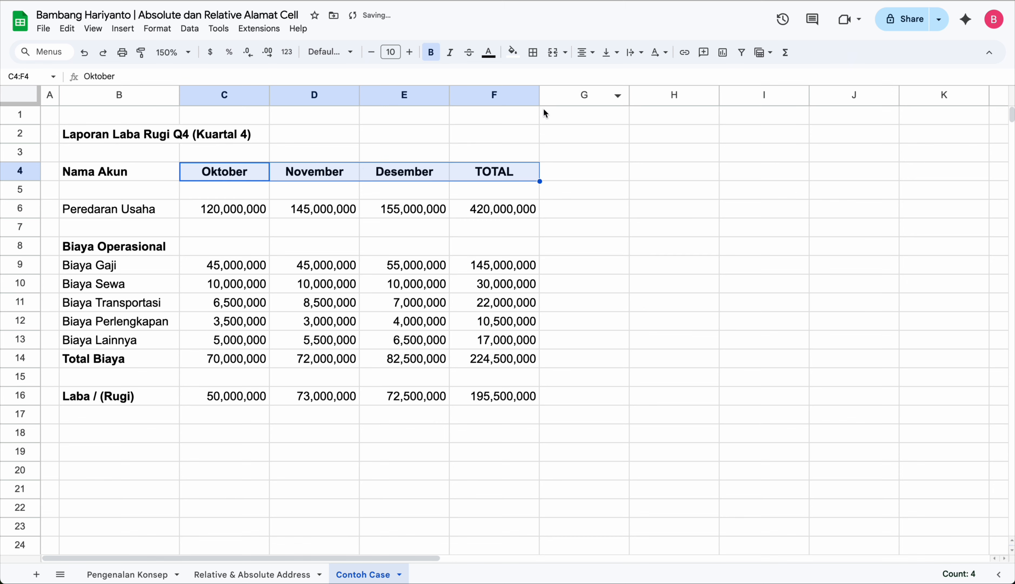
left_click(447, 165)
left_click(537, 166)
left_click(578, 170)
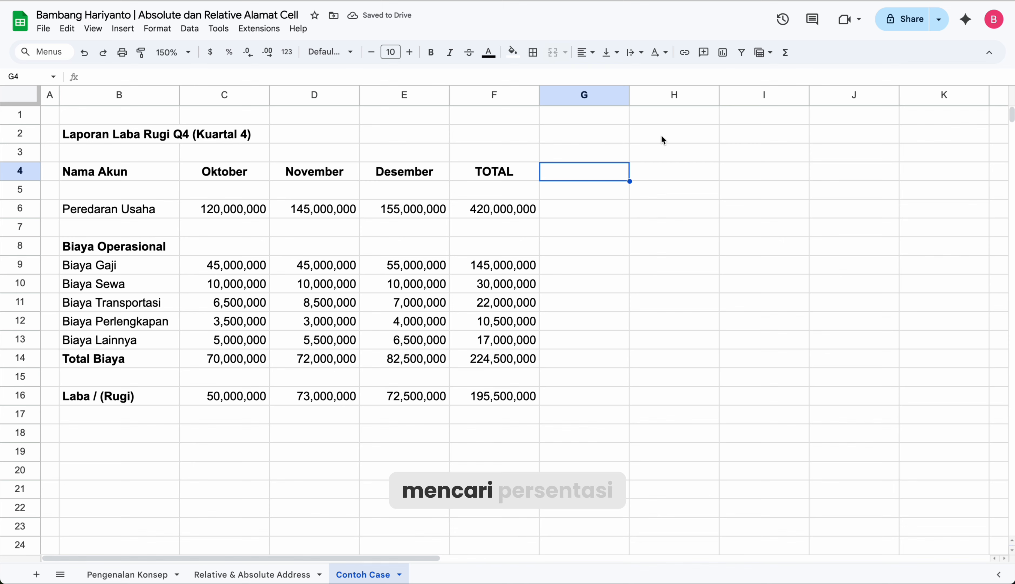
Step: Begin a formula in G9 that divides the Biaya Gaji total by total Peredaran Usaha, =F9/F6
left_click(575, 207)
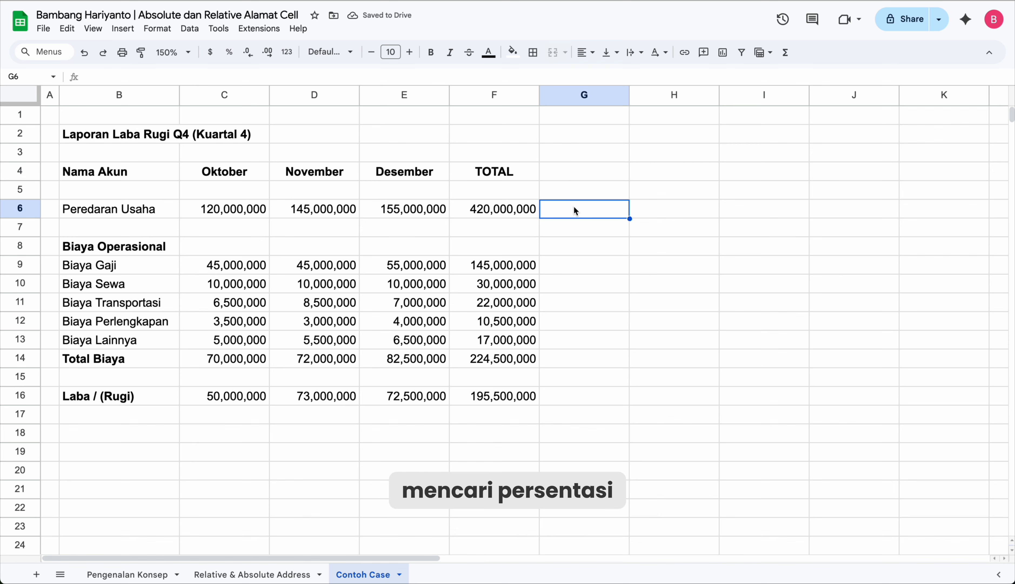
left_click(564, 264)
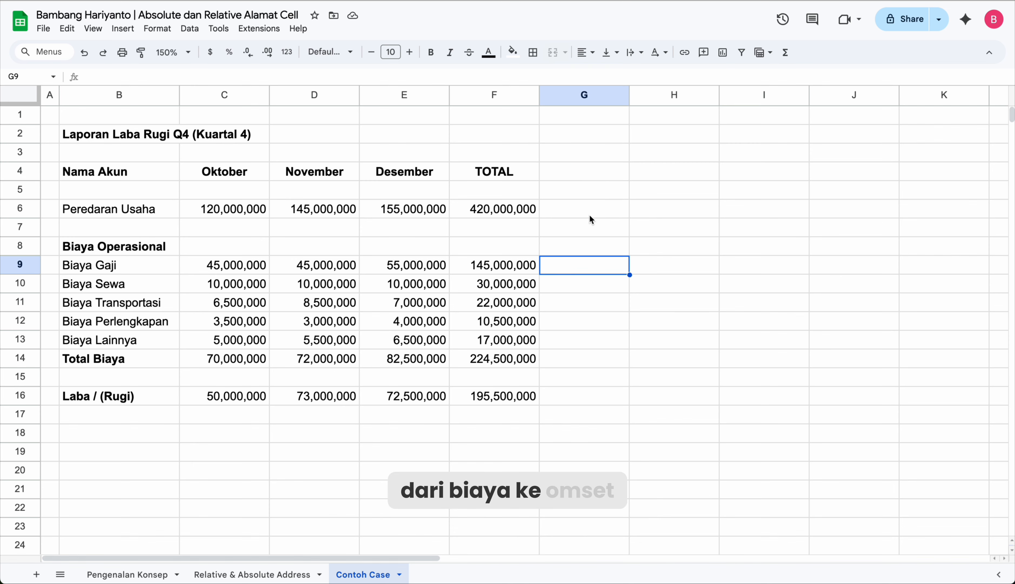
type("=")
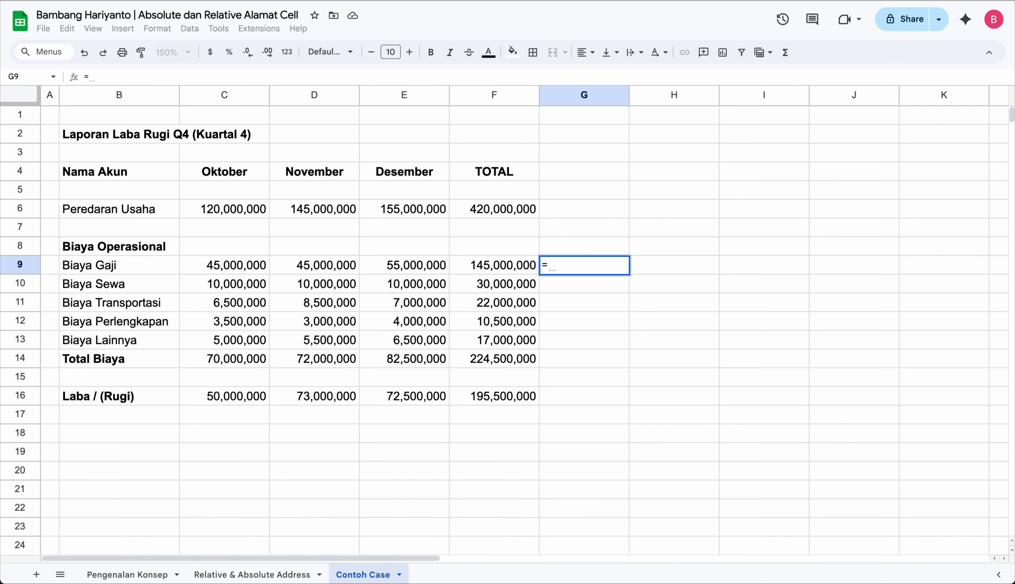
key("Left")
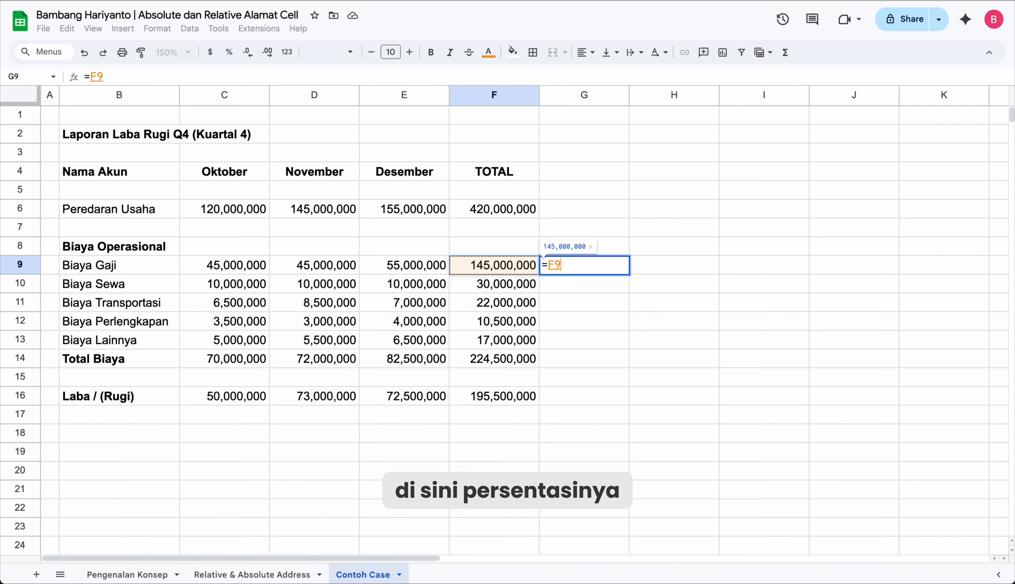
type("/")
key("Up")
key("Up")
key("Up")
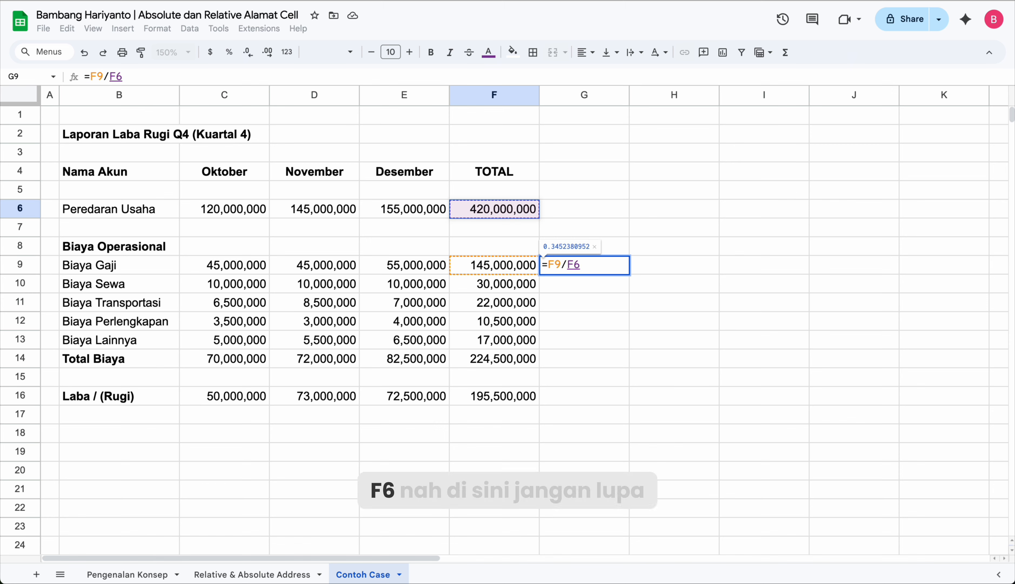
Step: Lock the row of the divisor so the G9 formula reads =F9/F$6, and format the cell as a percentage
left_click(572, 265)
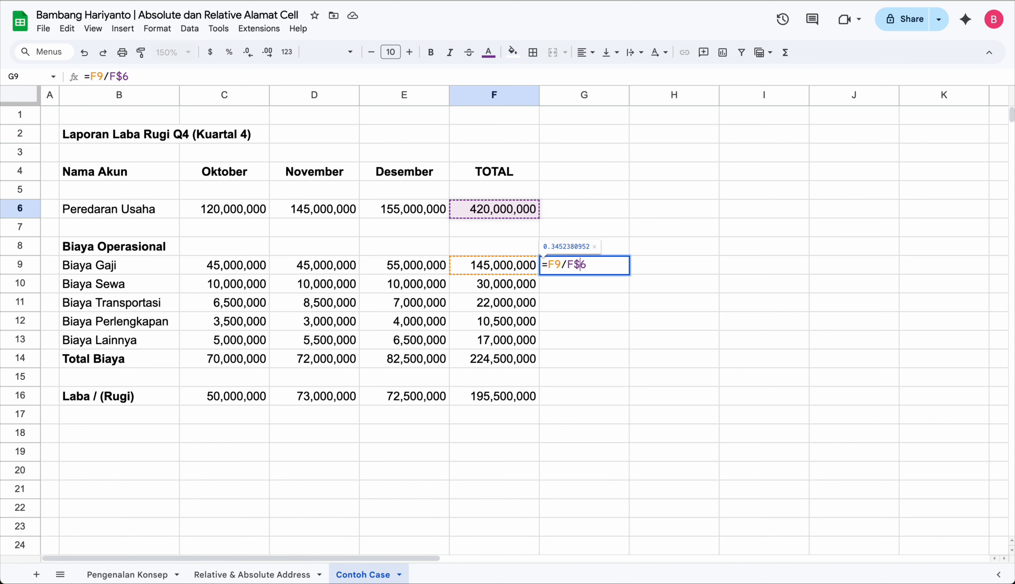
key("Left")
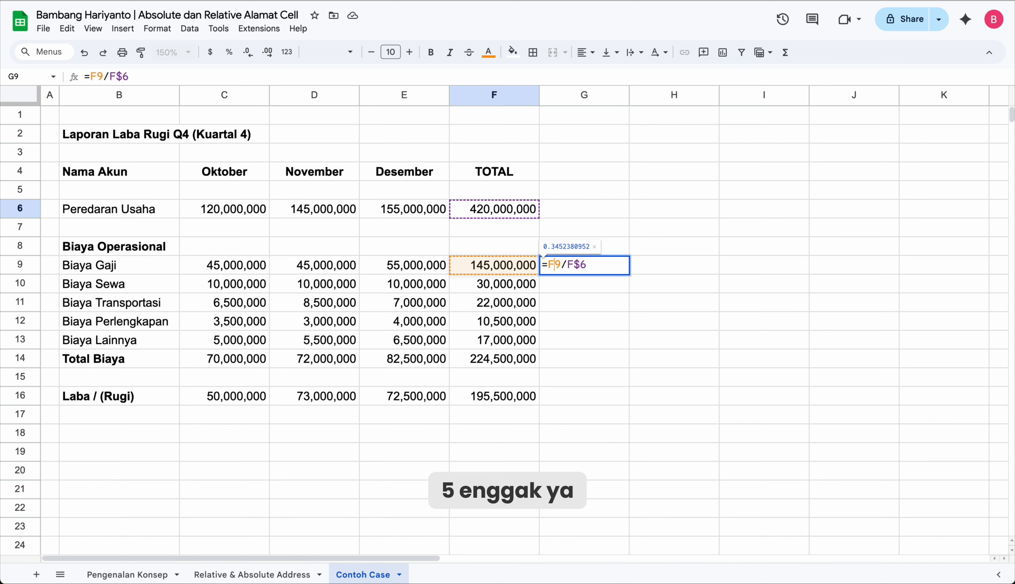
key("Return")
key("Up")
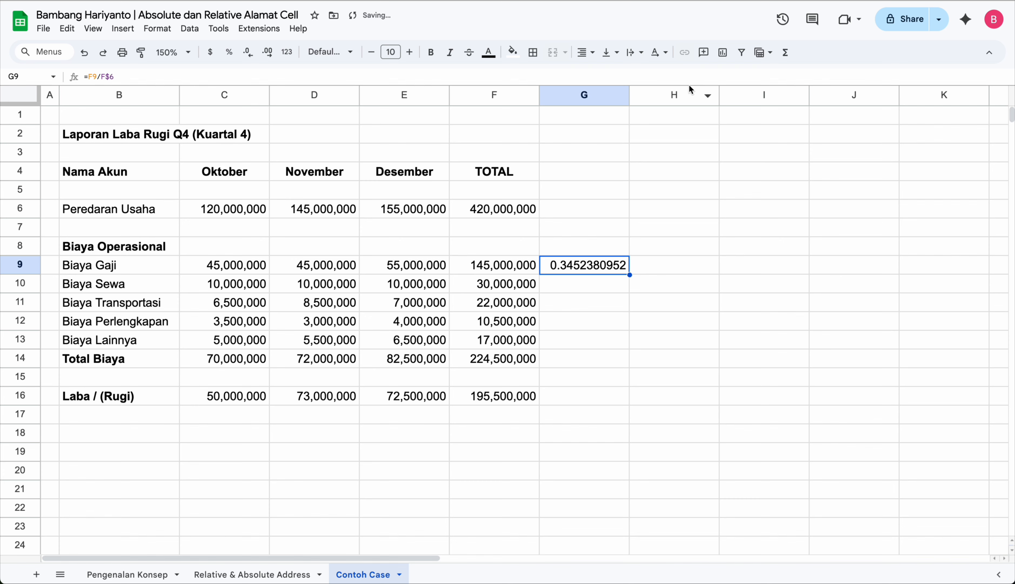
left_click(230, 53)
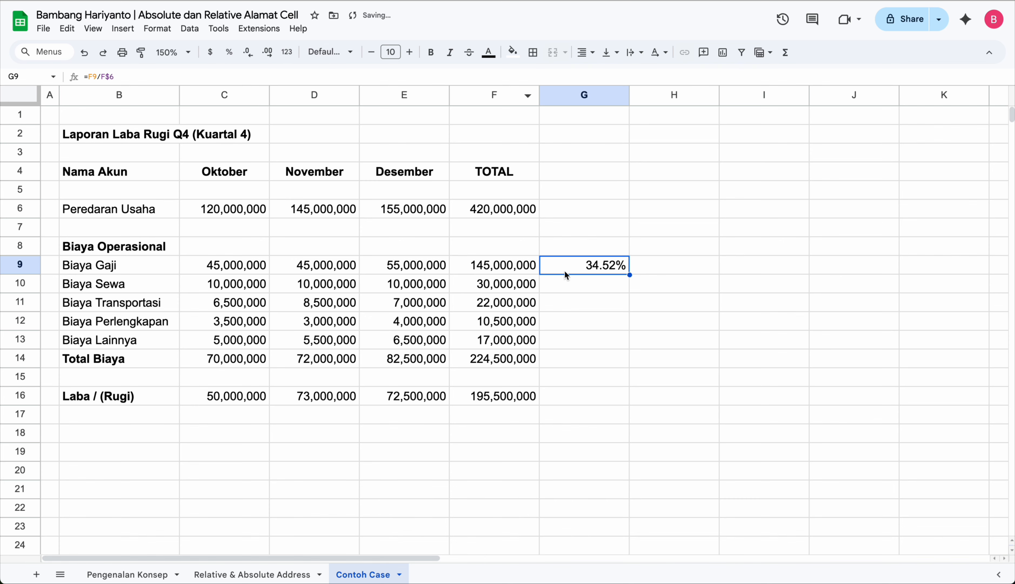
Step: Copy the percentage formula from G9 into G6, G10:G14 and G16
key("ctrl+c")
left_click(573, 210)
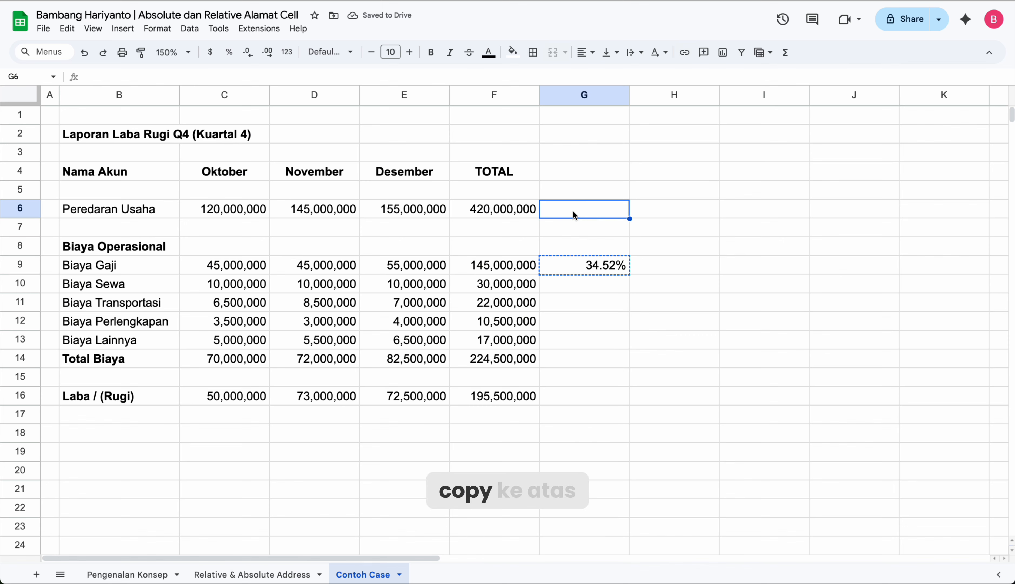
key("ctrl+v")
left_click(576, 289)
left_click_drag(576, 294, 580, 357)
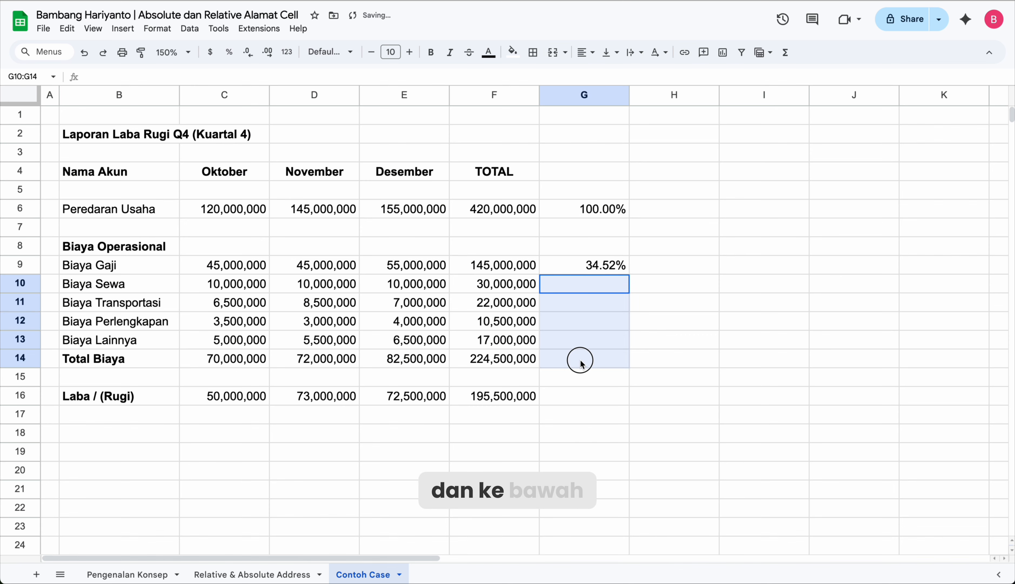
key("ctrl+v")
left_click(580, 397)
key("ctrl+v")
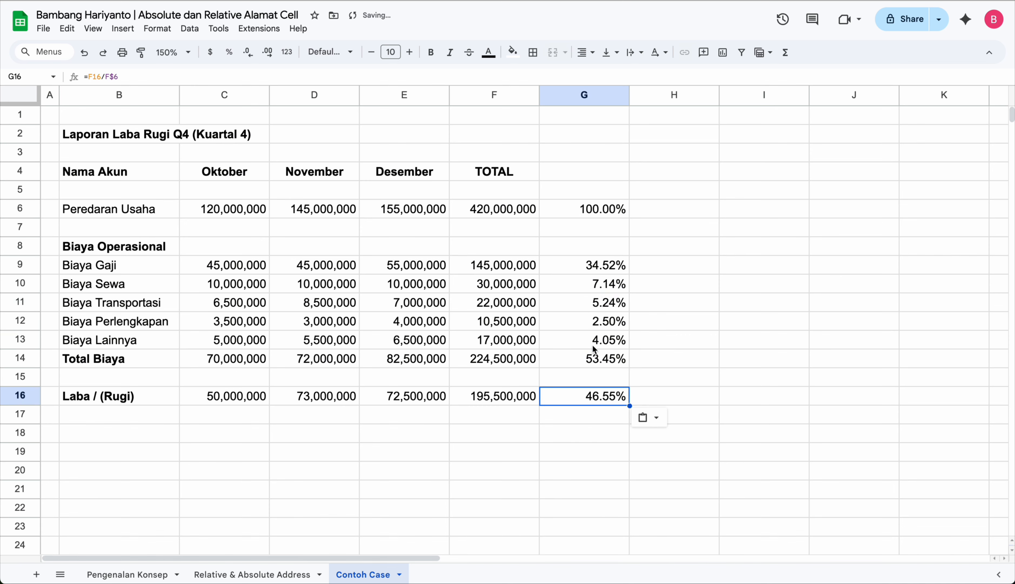
left_click(592, 344)
left_click(529, 370)
Step: Add a bold, centered % header in G4 above the percentage column
left_click(601, 178)
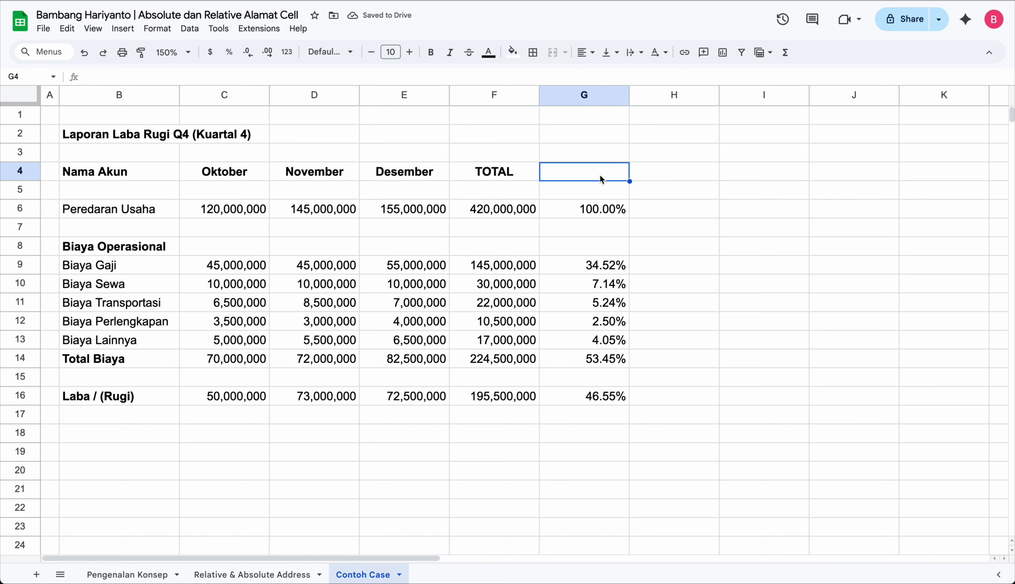
type("%")
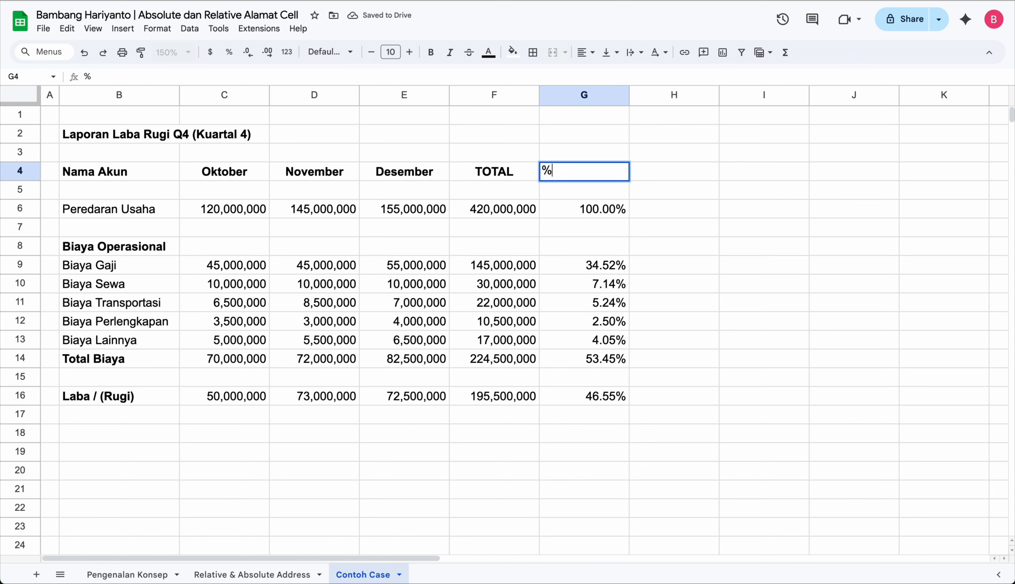
key("Return")
key("Up")
key("ctrl+b")
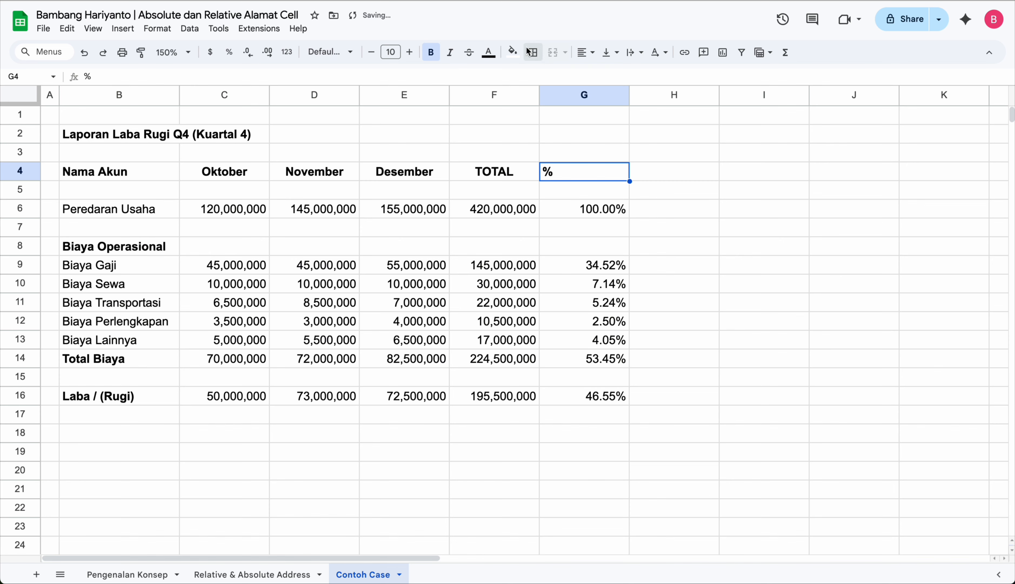
left_click(586, 52)
left_click(605, 75)
Step: Narrow column G so it is just wide enough for its percentages
right_click(586, 101)
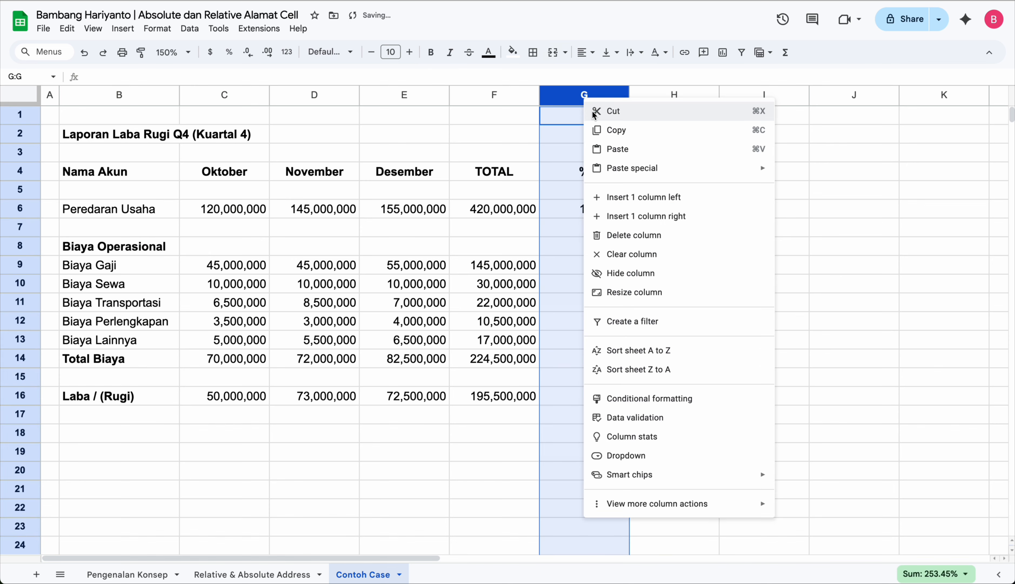
left_click(630, 300)
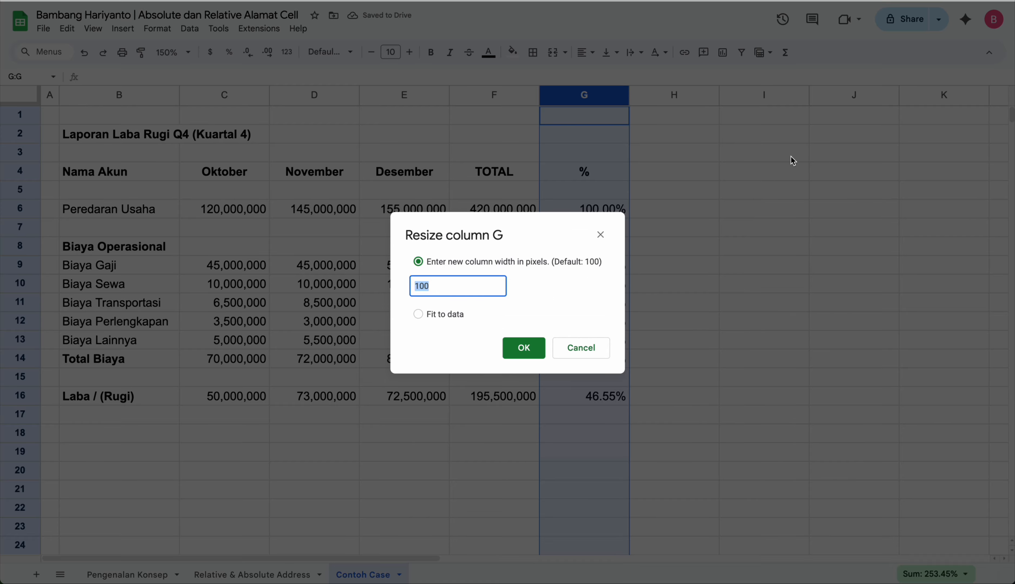
key("Return")
left_click(826, 210)
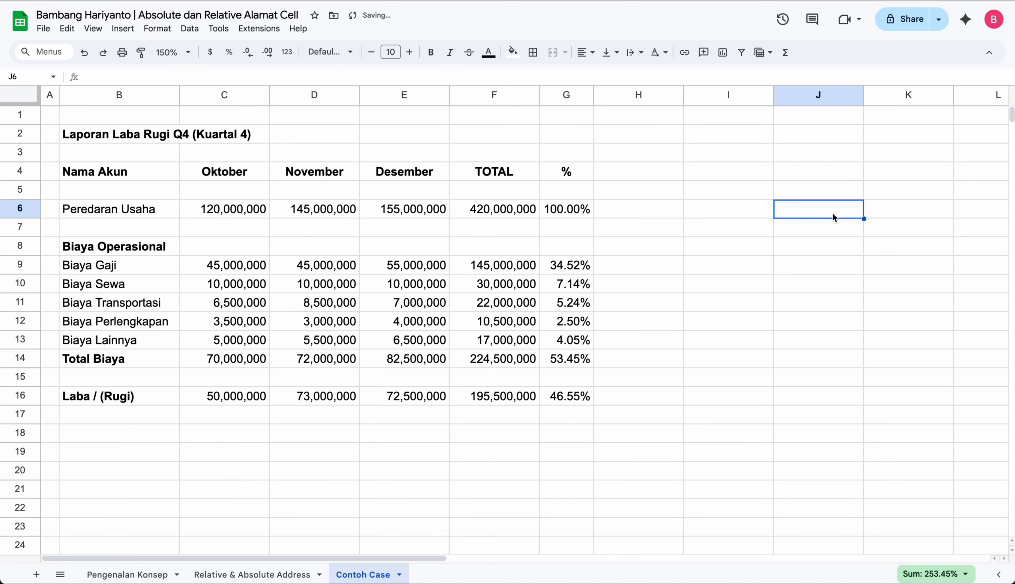
left_click(524, 228)
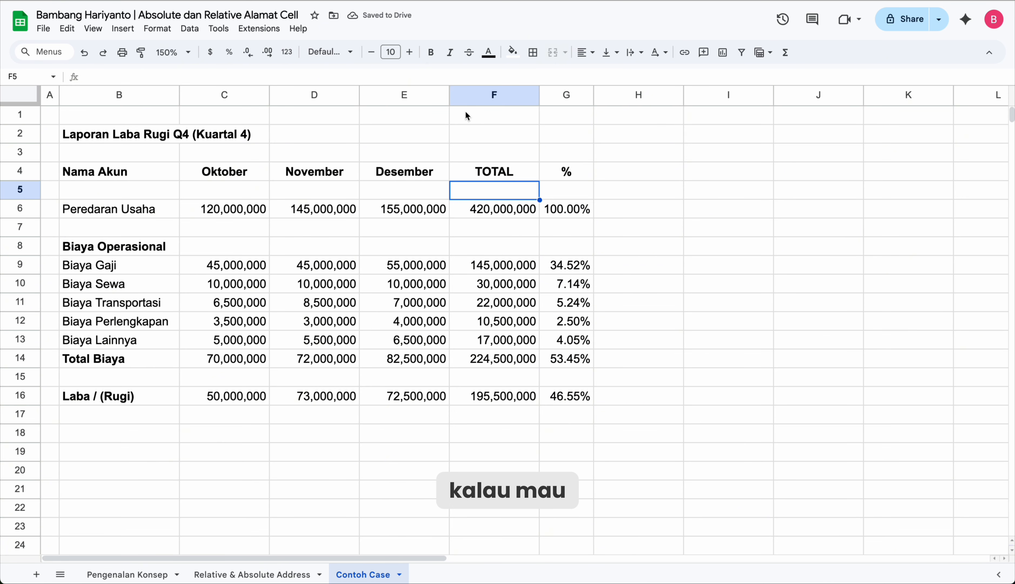
Step: Insert a blank column after each of the Oktober, November and Desember columns
left_click(484, 94)
right_click(486, 96)
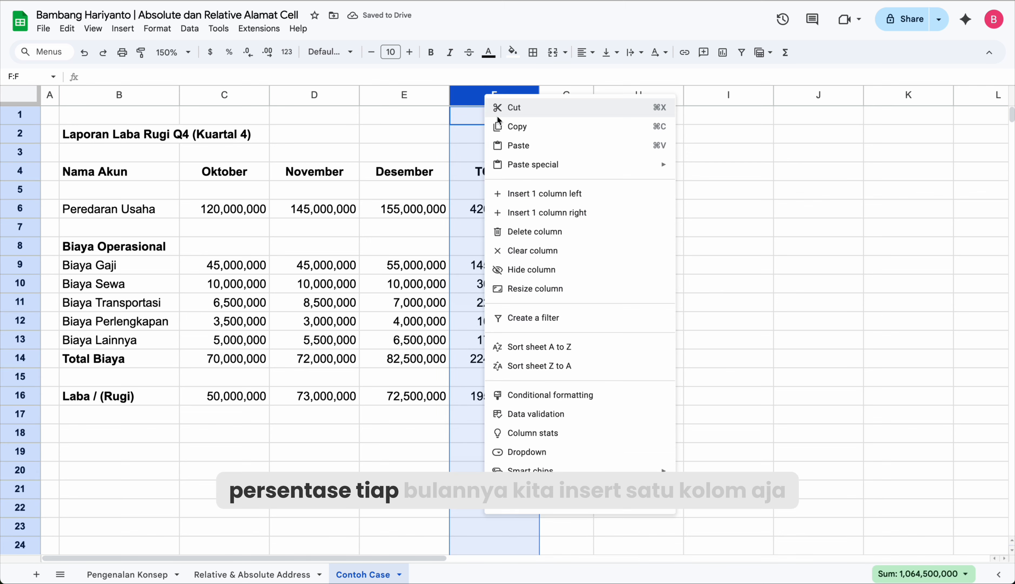
left_click(536, 197)
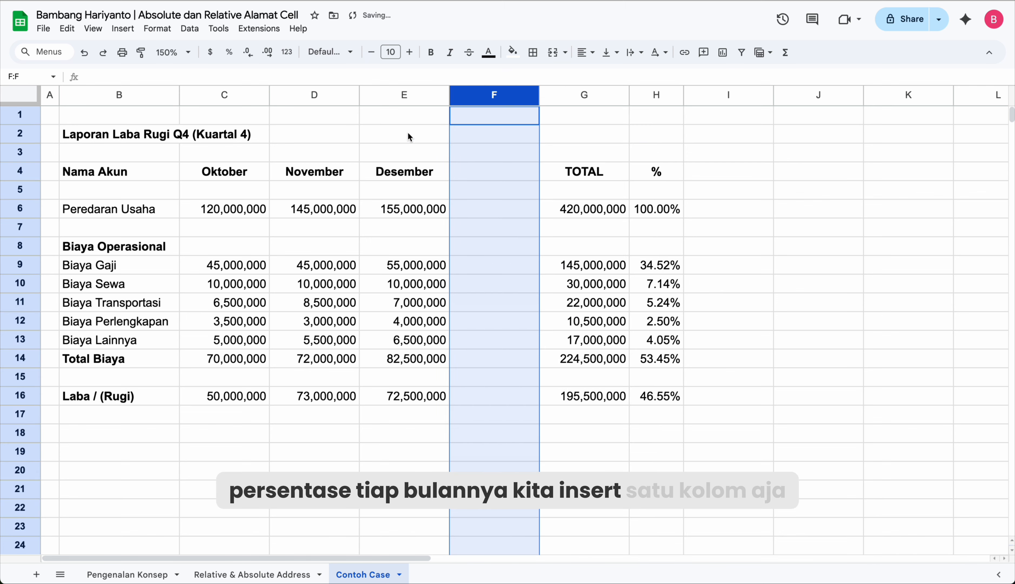
right_click(399, 92)
left_click(444, 195)
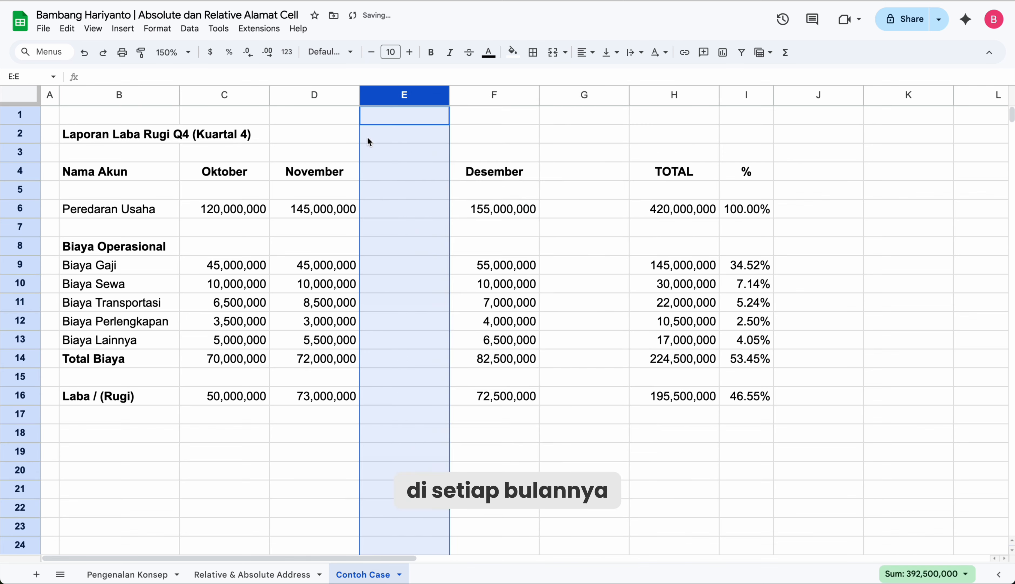
right_click(329, 97)
left_click(364, 198)
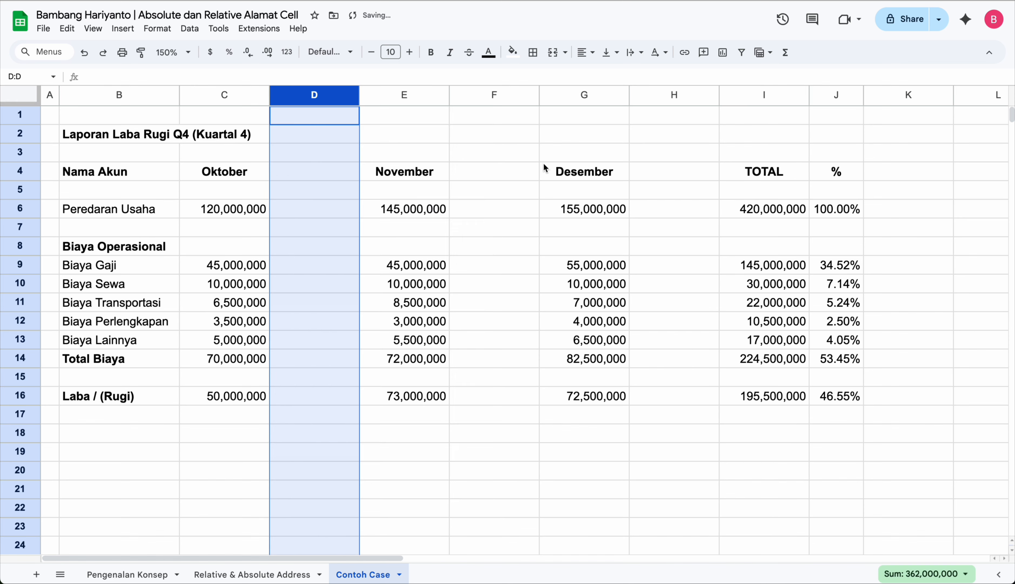
Step: Copy the whole % column next to TOTAL into the blank columns after Desember, November and Oktober
left_click(743, 156)
left_click(833, 97)
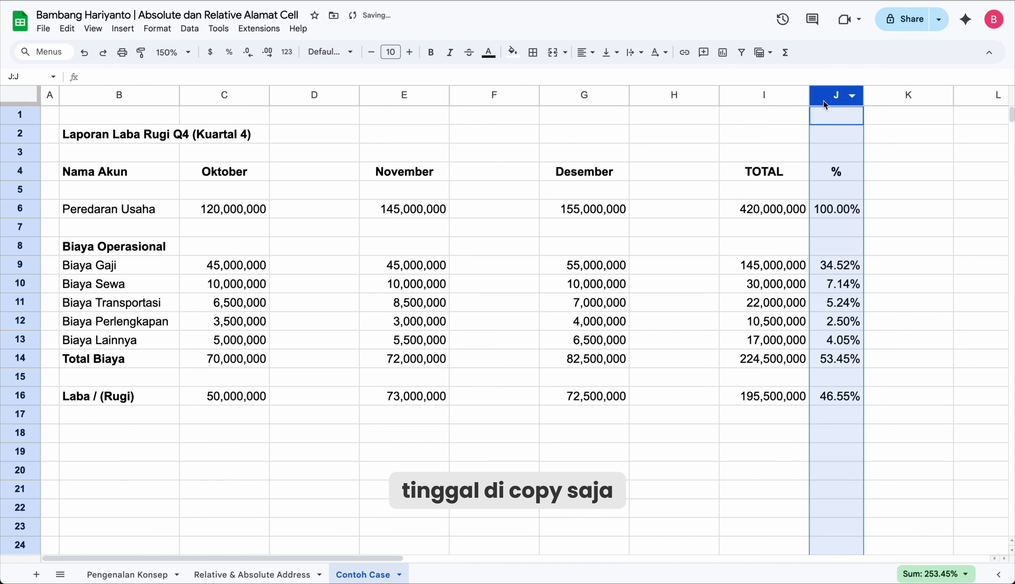
key("ctrl+c")
left_click(662, 95)
key("ctrl+v")
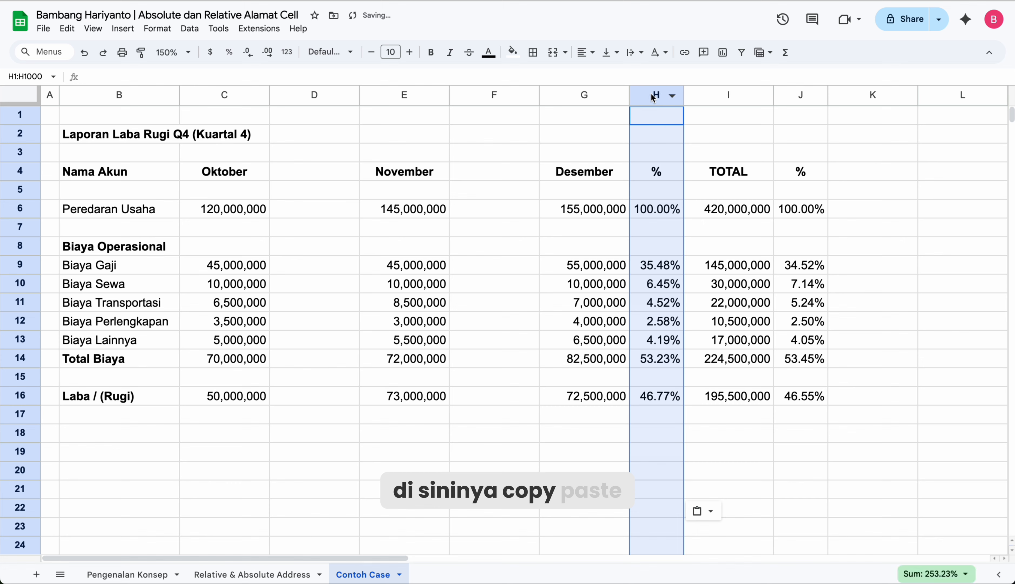
left_click(515, 95)
key("ctrl+v")
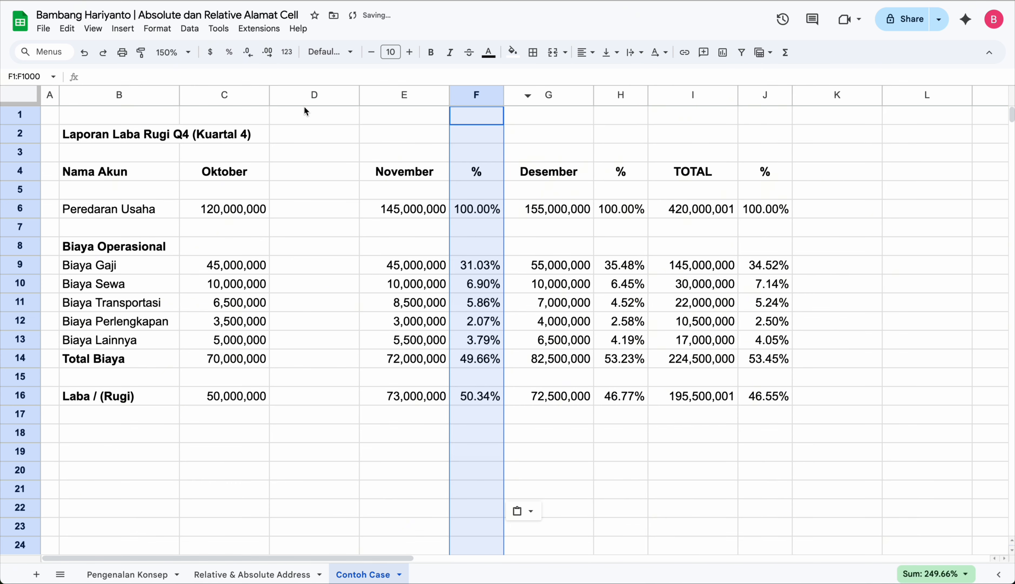
left_click(314, 110)
key("ctrl+space")
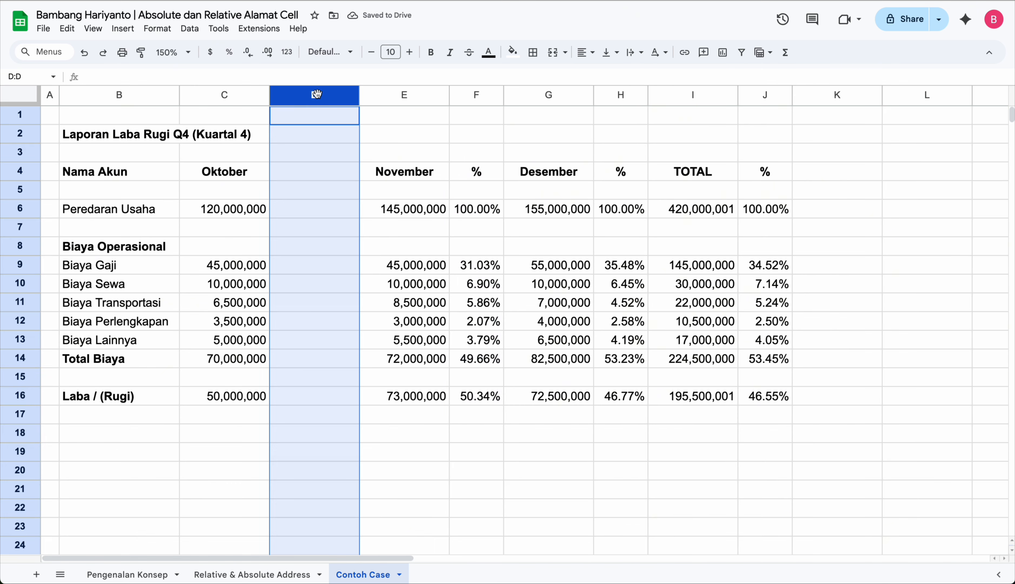
key("ctrl+v")
left_click(356, 231)
left_click(332, 152)
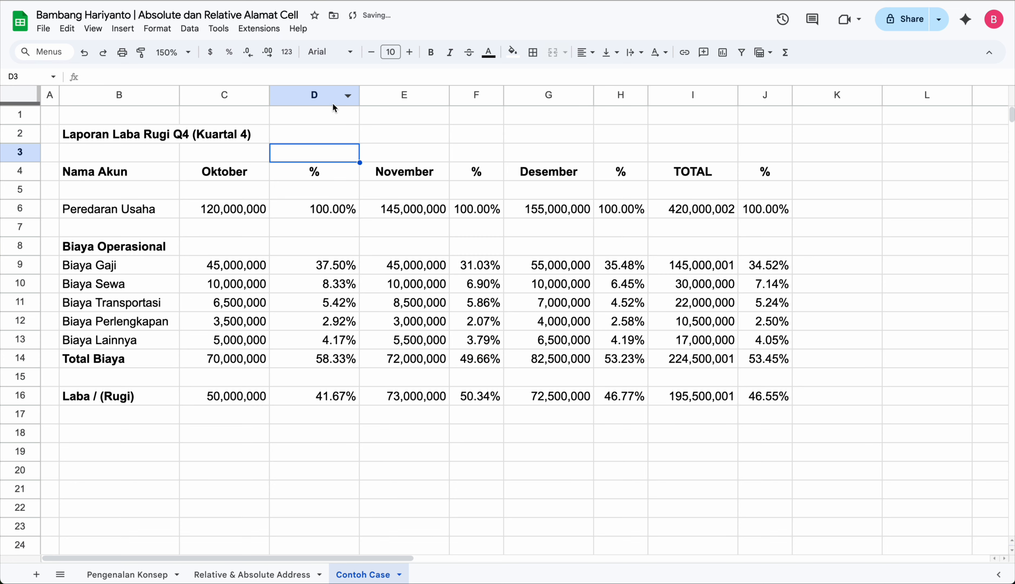
Step: Set the width of column D to 60 pixels
right_click(331, 99)
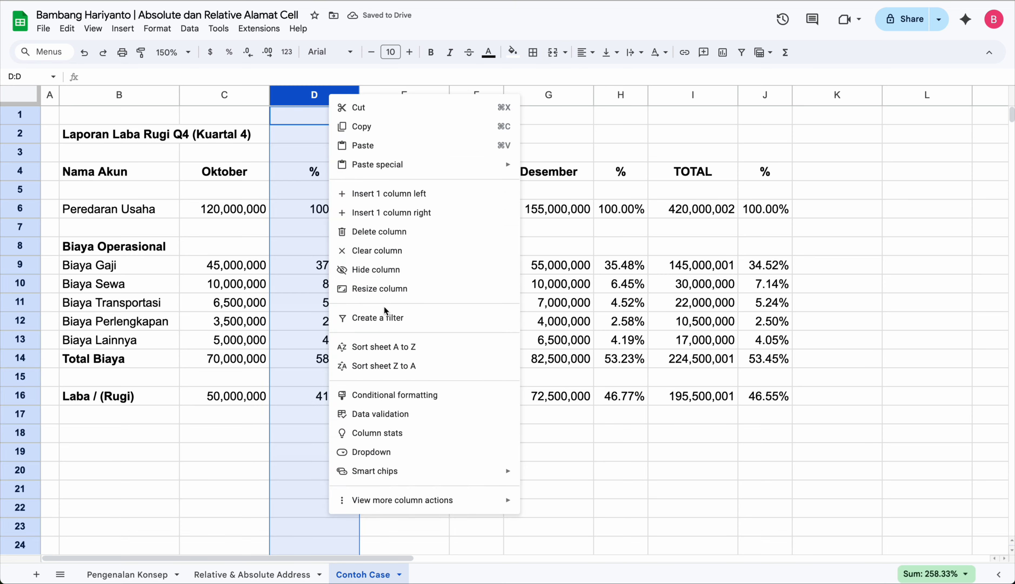
left_click(396, 290)
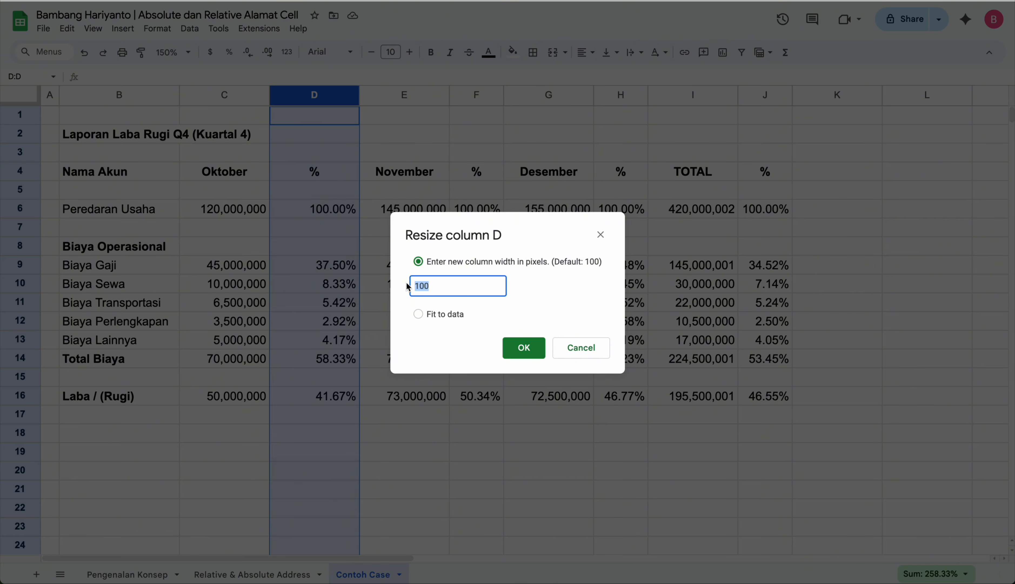
type("60")
key("Return")
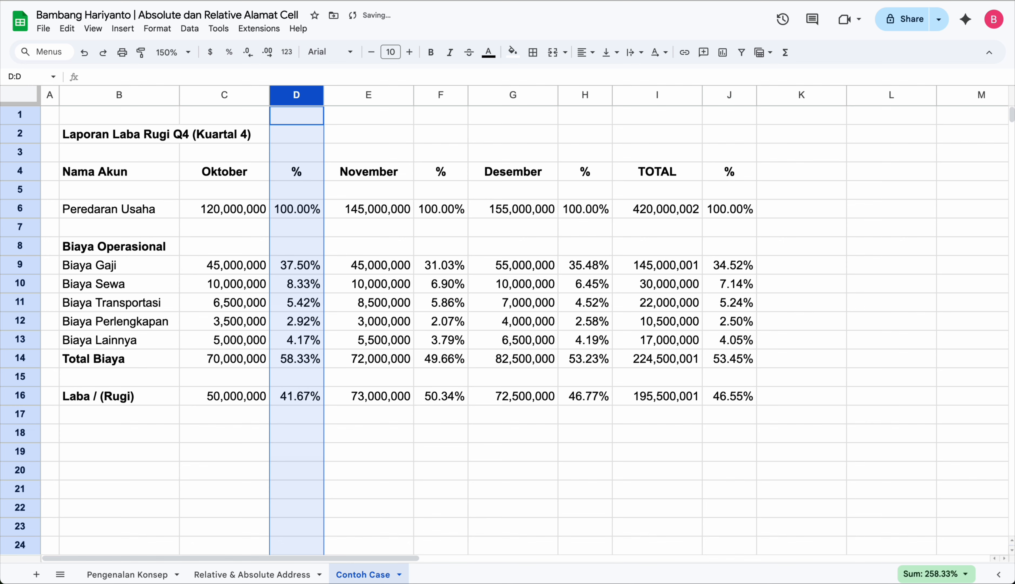
Step: Examine the percentage formulas in D9, F9 and J9 to check which revenue cell each one divides by
left_click(304, 273)
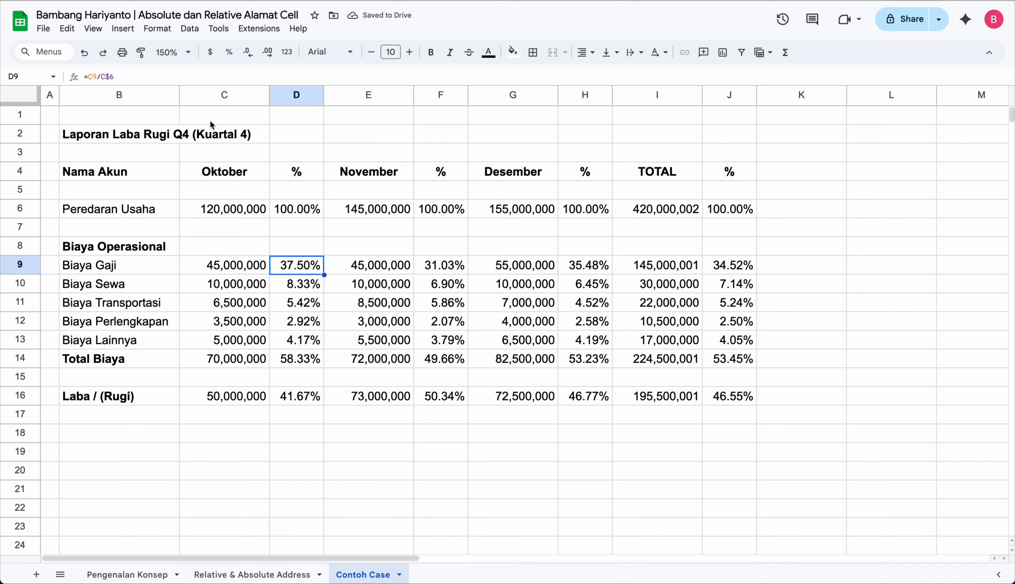
left_click(459, 269)
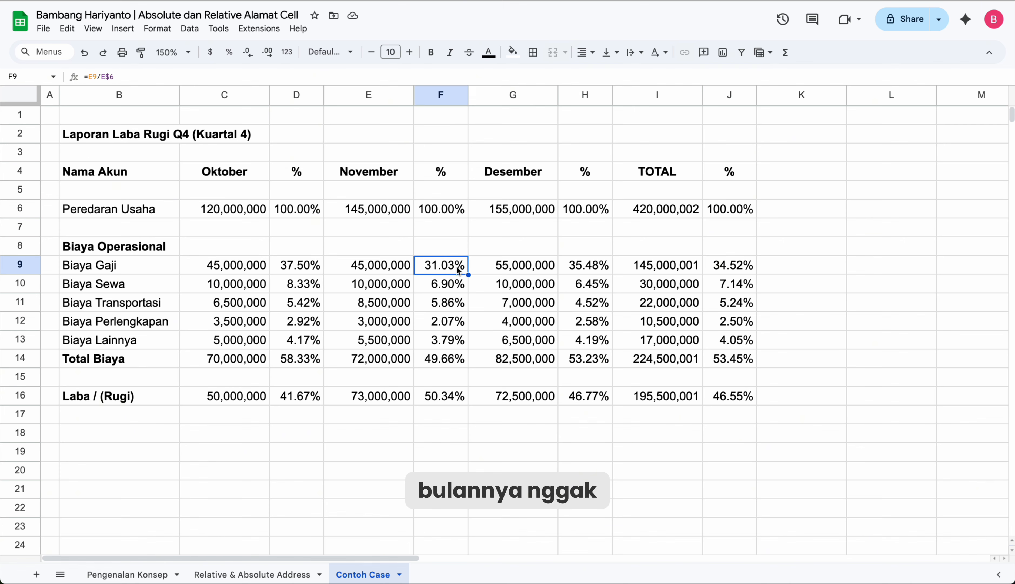
left_click(727, 266)
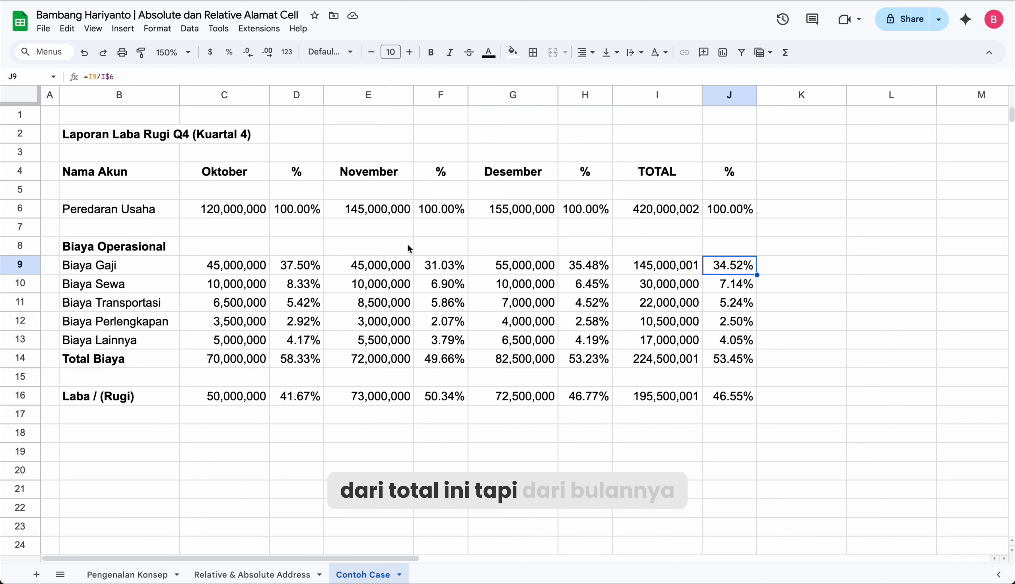
double_click(291, 264)
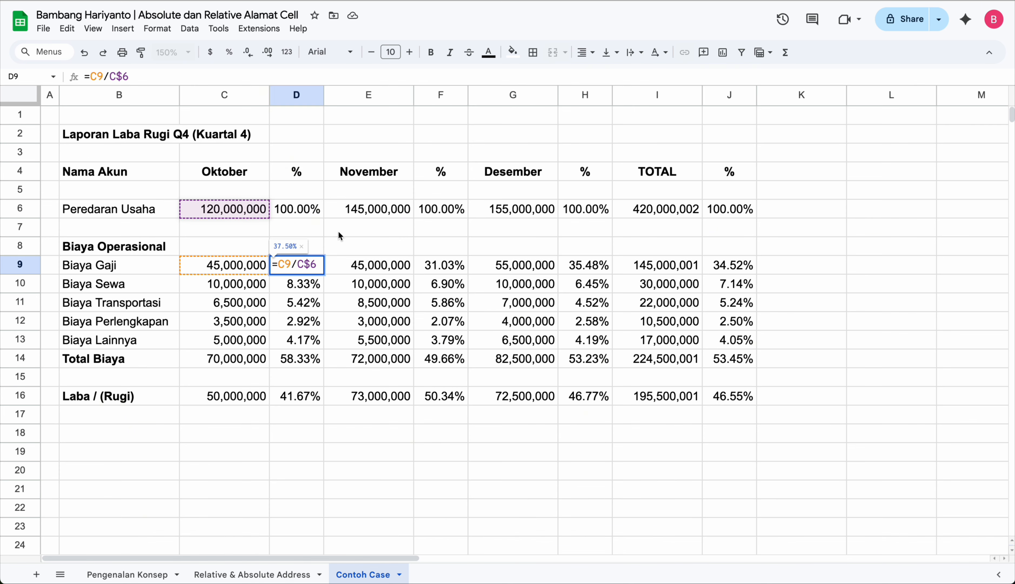
key("Return")
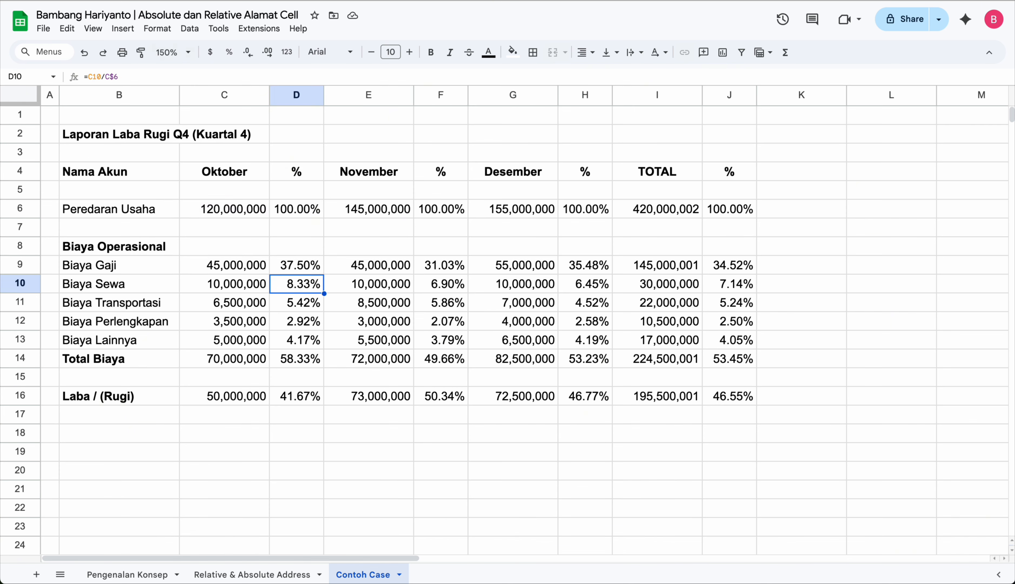
left_click(262, 360)
left_click(236, 394)
left_click(236, 307)
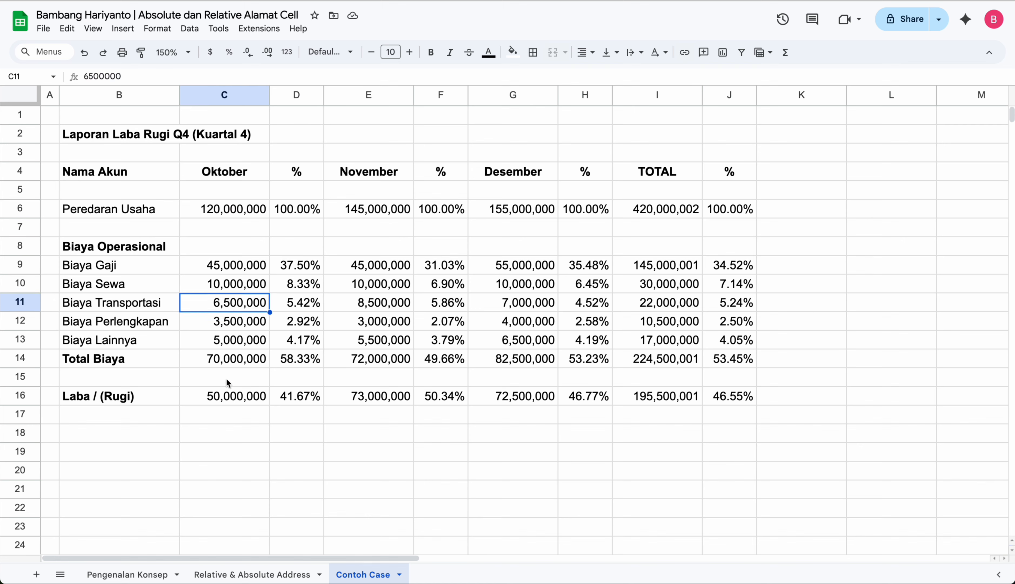
left_click(223, 400)
left_click(226, 412)
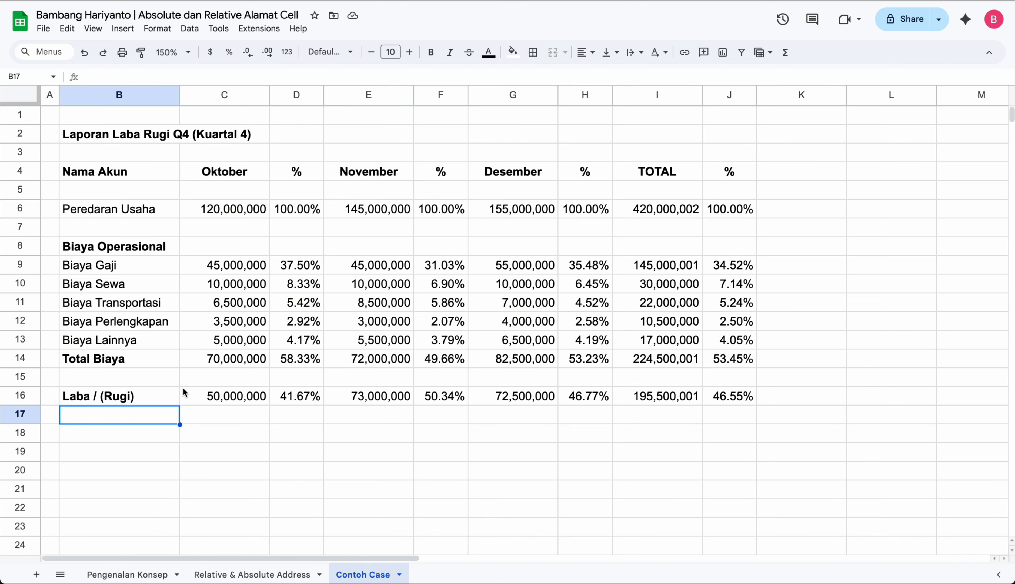
Step: Bold the Laba / (Rugi) values in C16:J16 and the TOTAL and % columns in I4:J15
left_click_drag(201, 396, 731, 399)
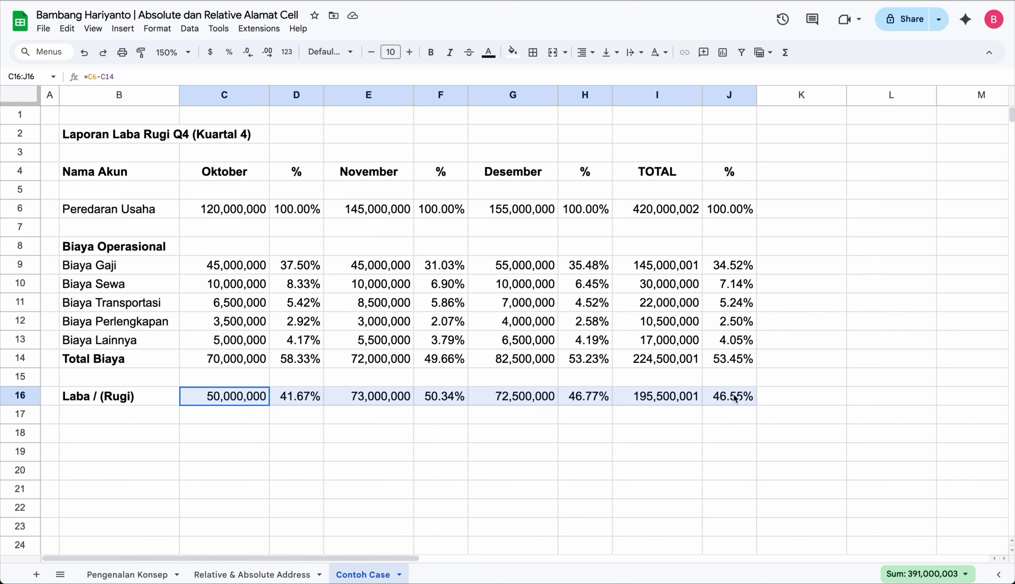
key("ctrl+b")
left_click_drag(663, 168, 710, 378)
key("ctrl+b")
left_click(522, 323)
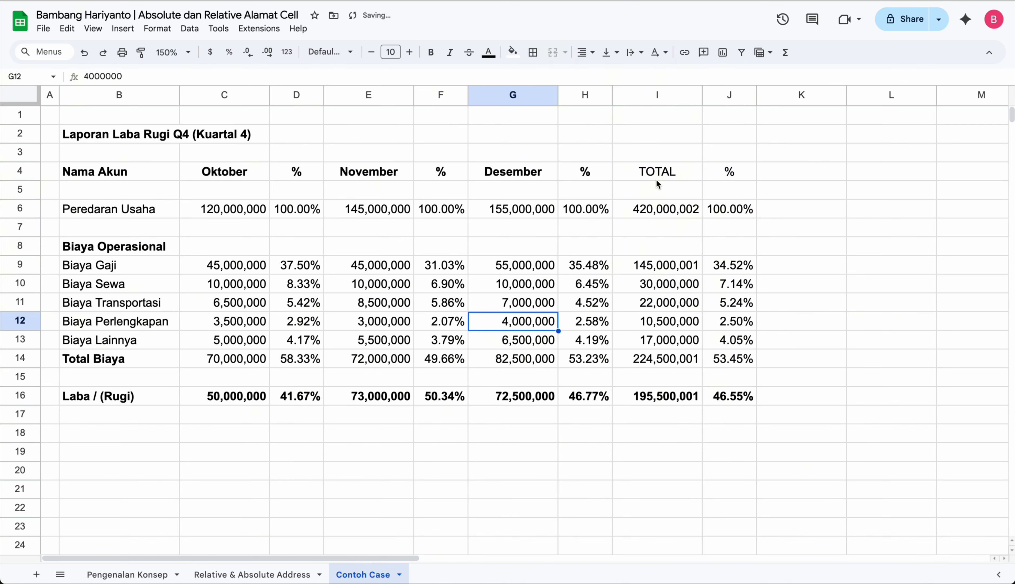
left_click_drag(659, 174, 724, 374)
key("ctrl+b")
left_click(484, 342)
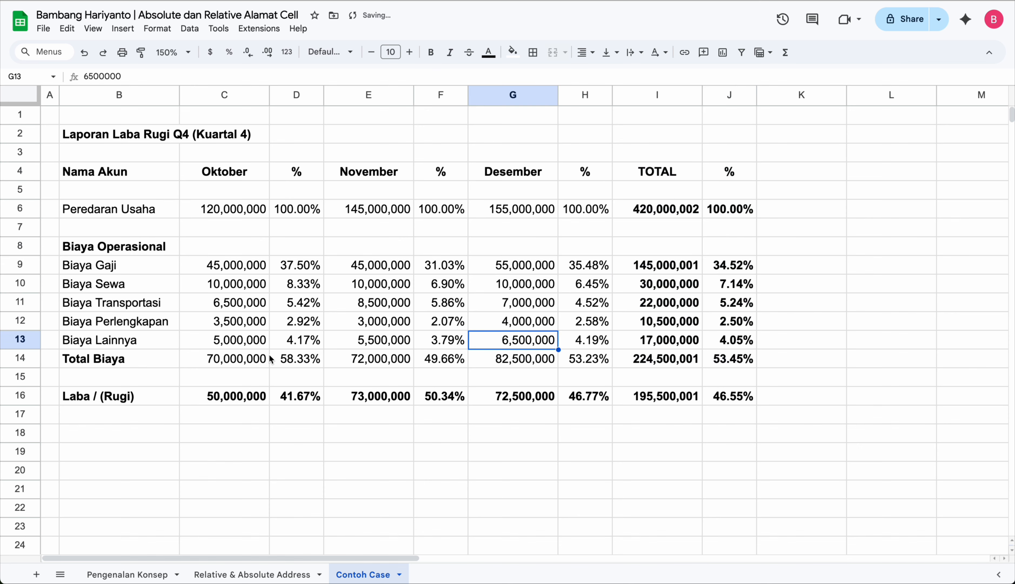
Step: Enter =C16/C$6 in C17 below the Oktober profit and format the cell as a percentage
left_click(263, 359)
left_click(257, 395)
left_click(248, 417)
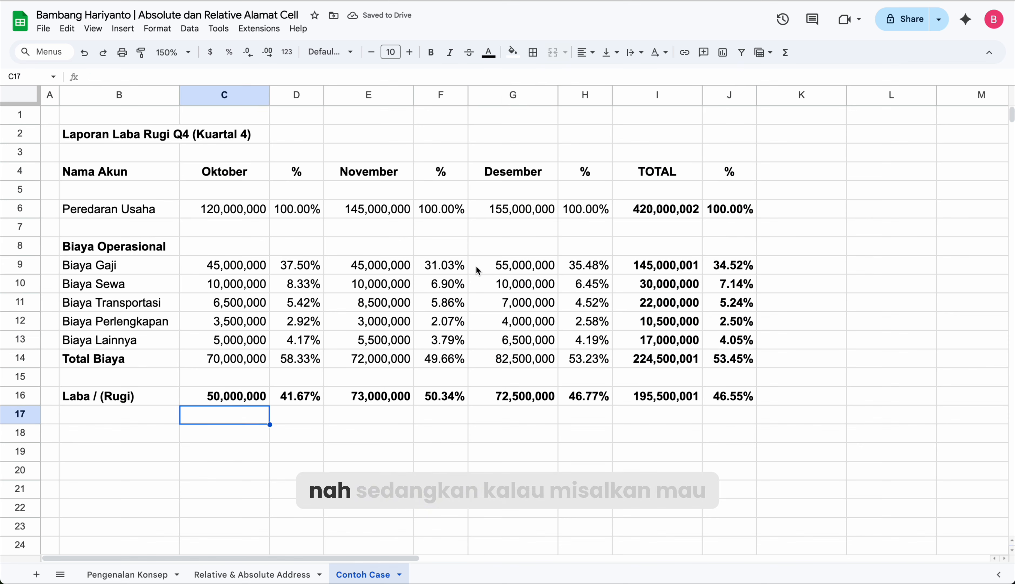
type("=")
key("Up")
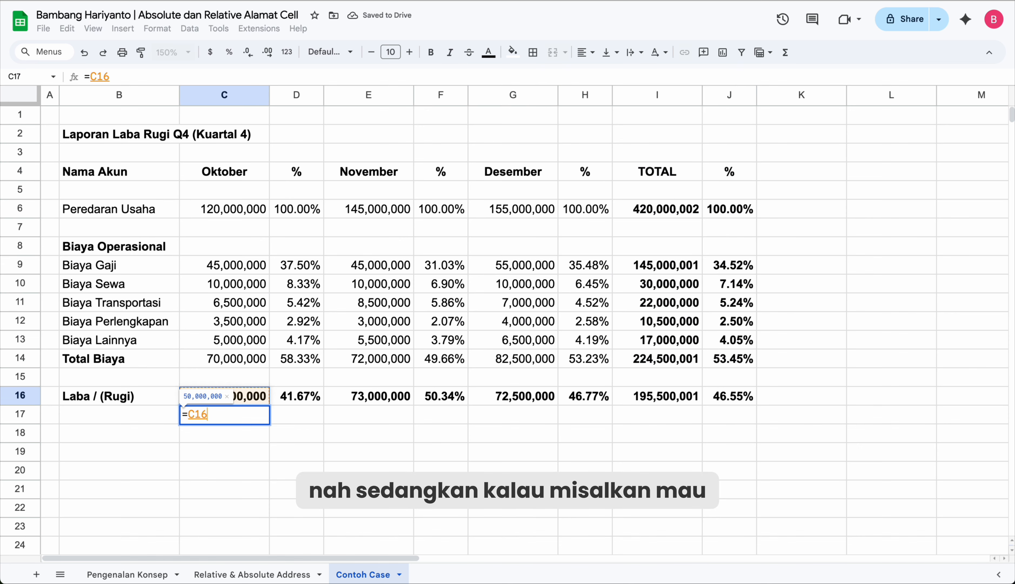
type("/")
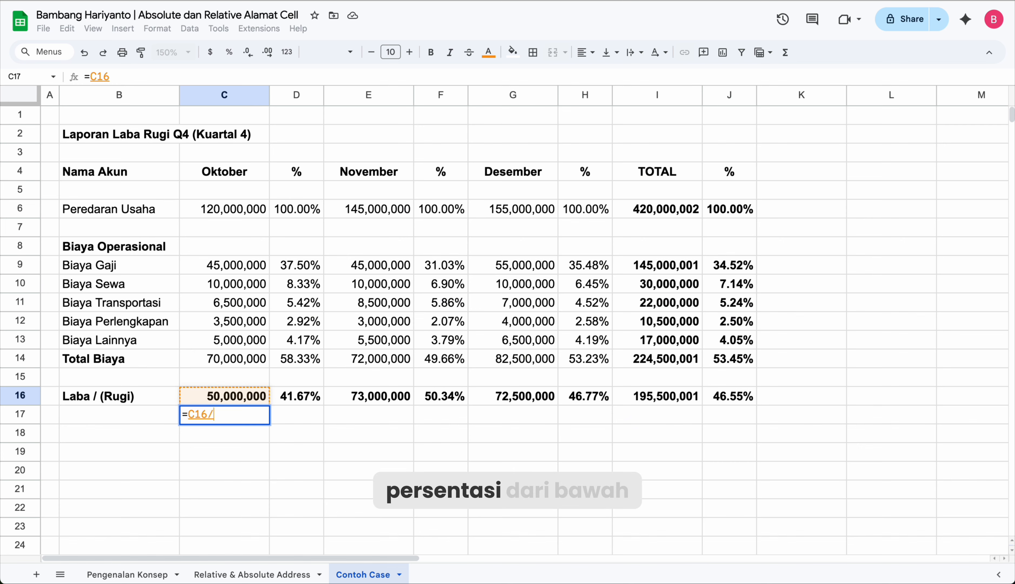
left_click(228, 207)
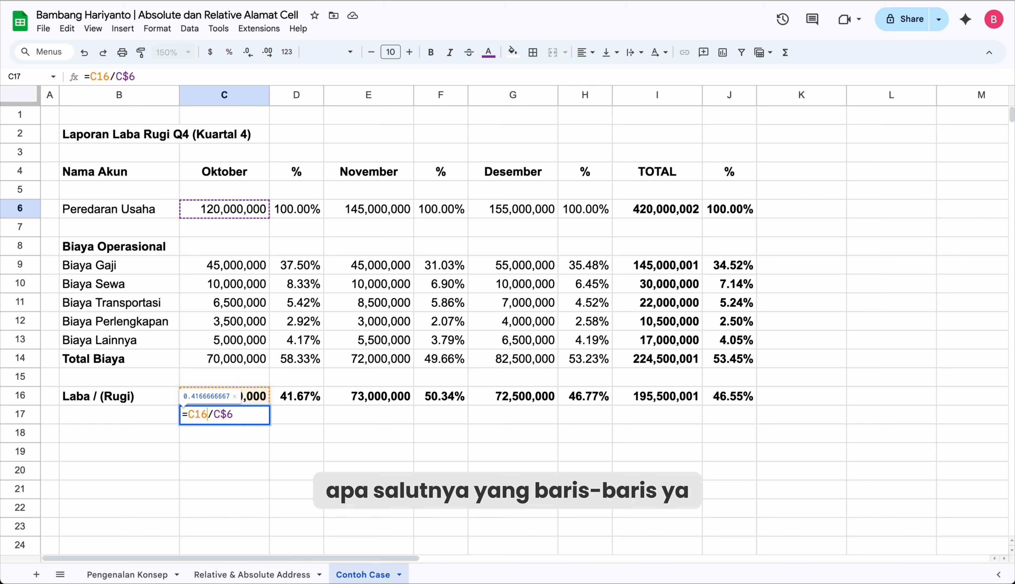
key("Return")
key("Up")
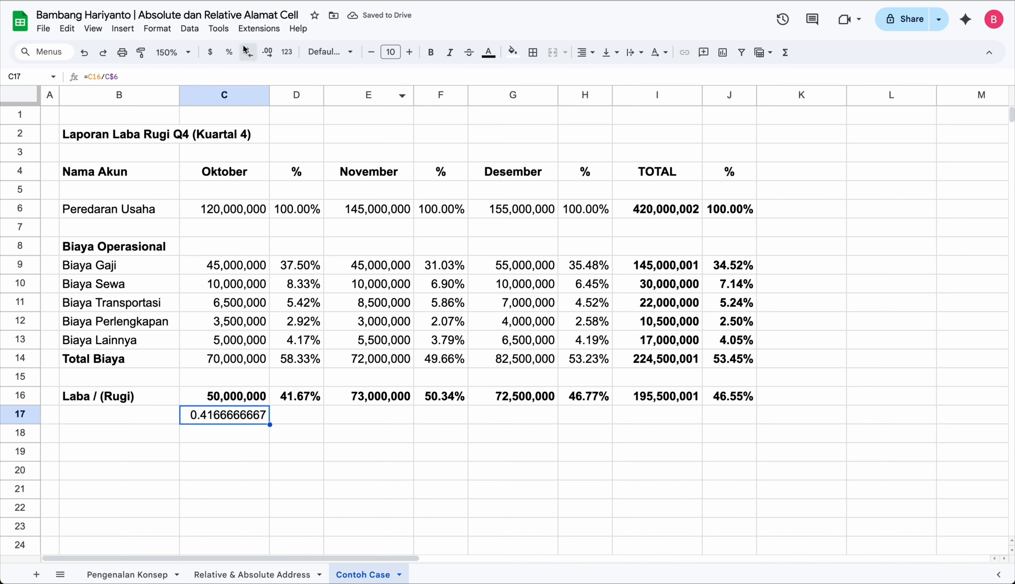
left_click(229, 52)
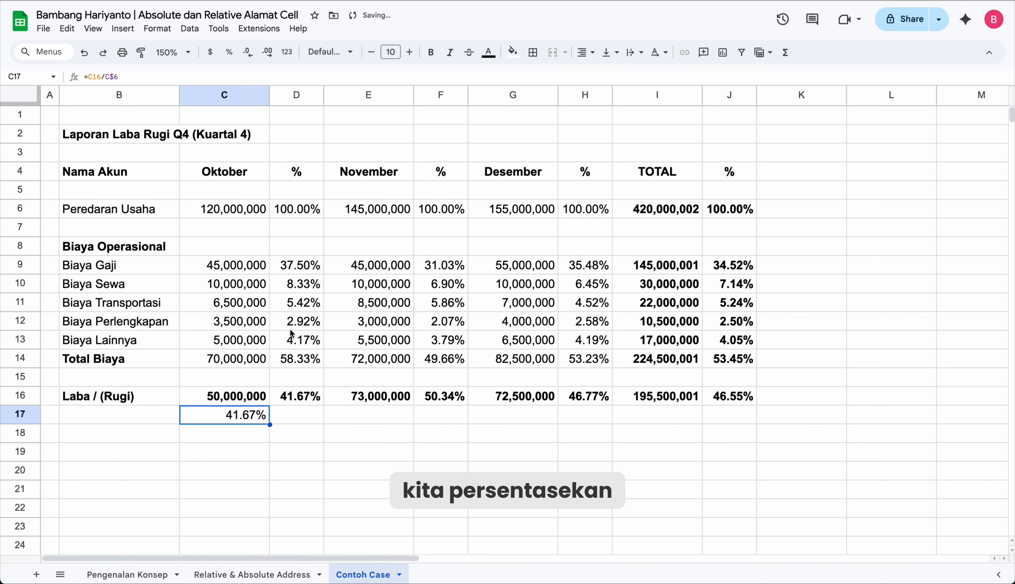
Step: Copy the profit percentage formula from C17 into E17, G17 and I17
key("ctrl+c")
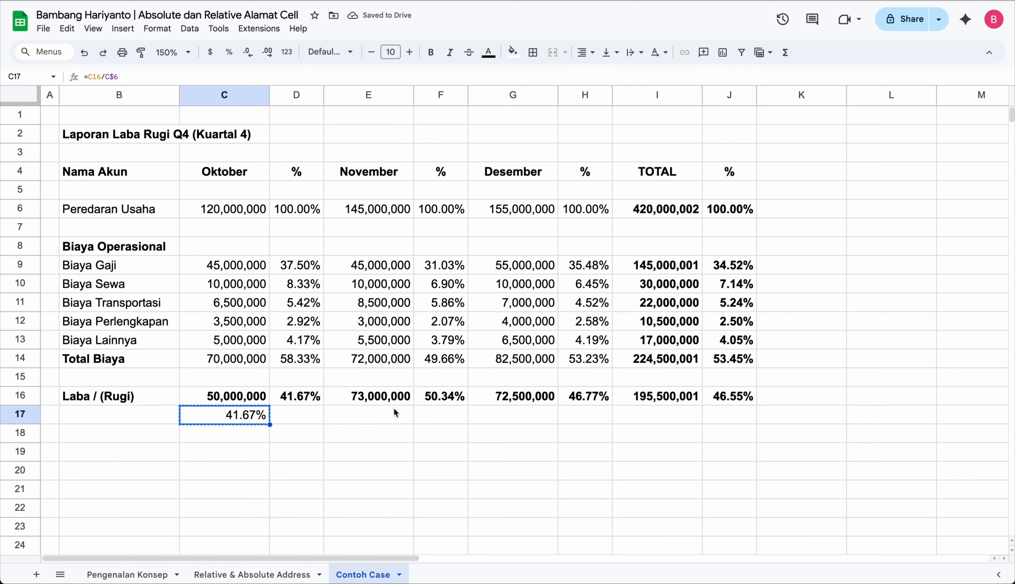
left_click(396, 414)
key("ctrl+v")
left_click(533, 418)
key("ctrl+v")
left_click(623, 413)
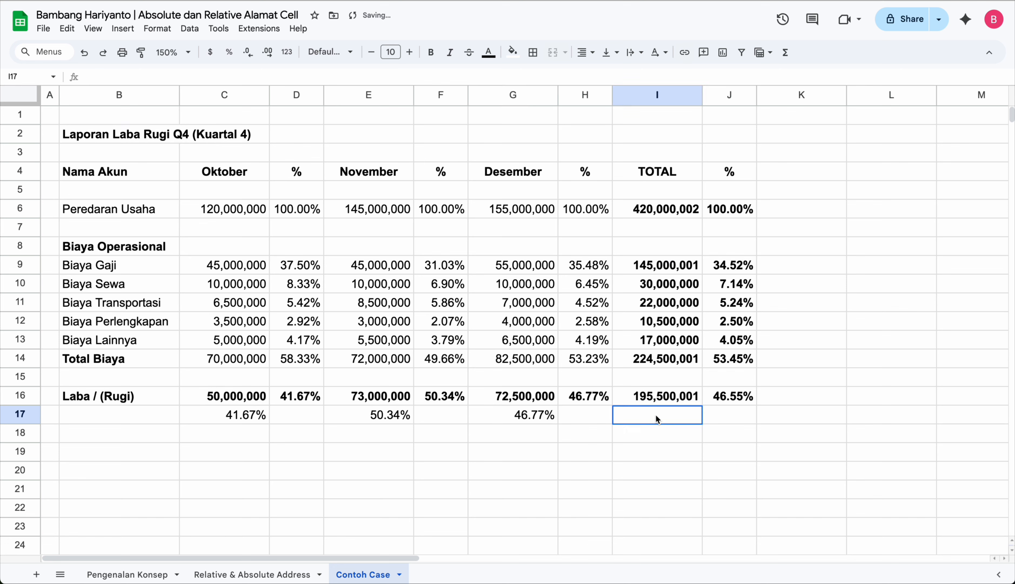
key("ctrl+v")
left_click(712, 331)
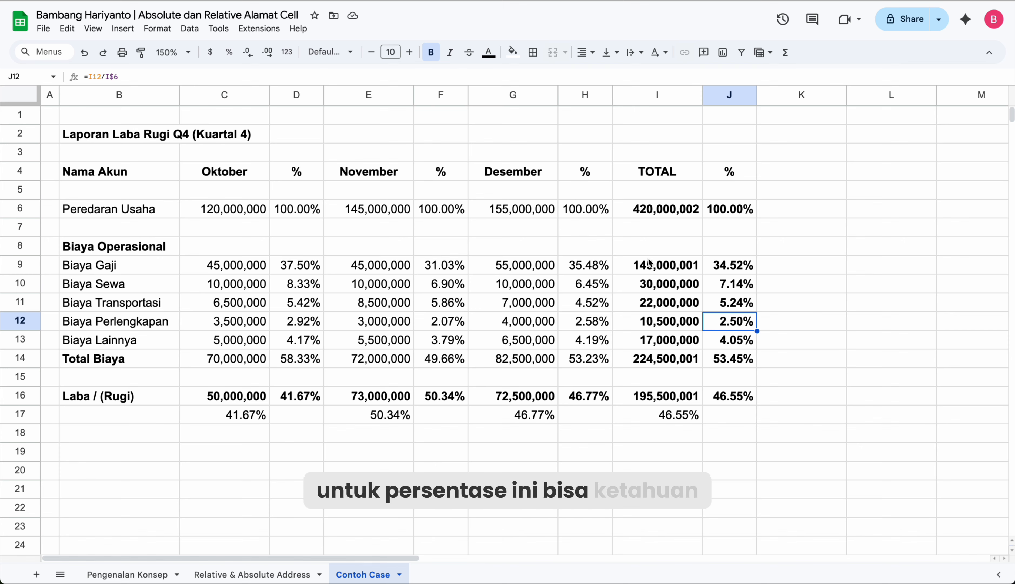
Step: Replace the sum formula in I6 with =C6+E6+G6 so the total adds only the monthly amounts
left_click(667, 212)
double_click(664, 208)
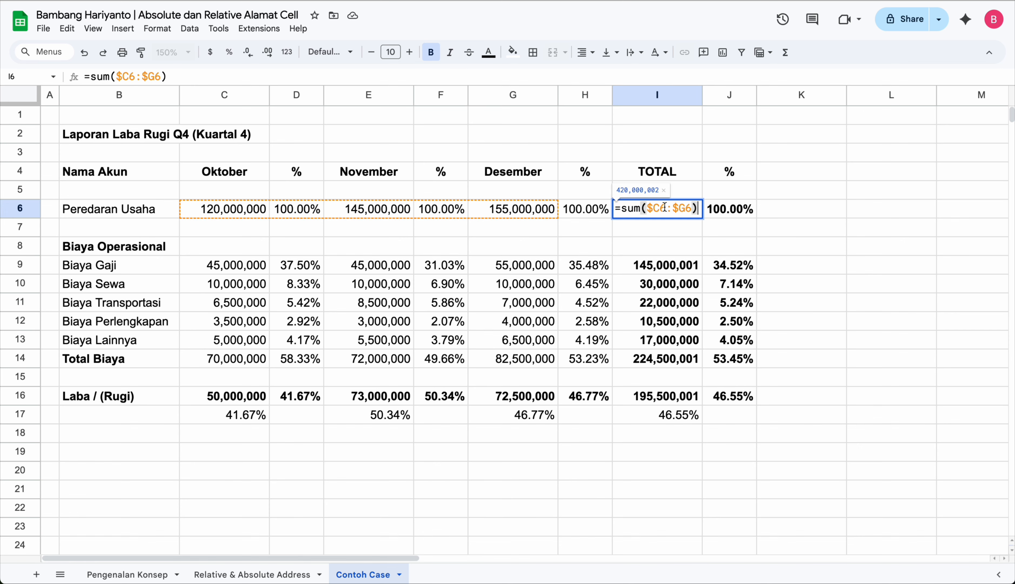
triple_click(665, 207)
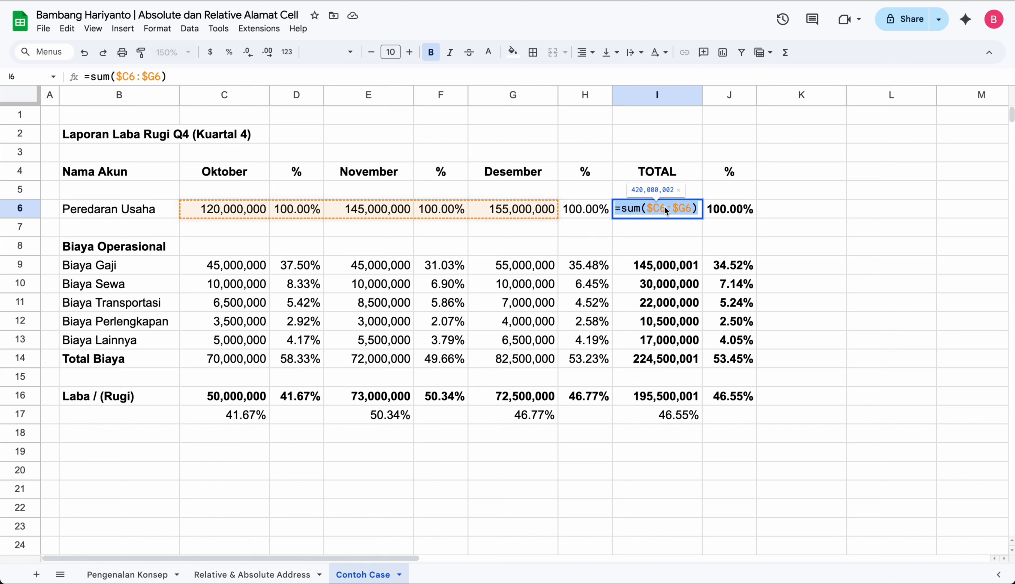
type("=")
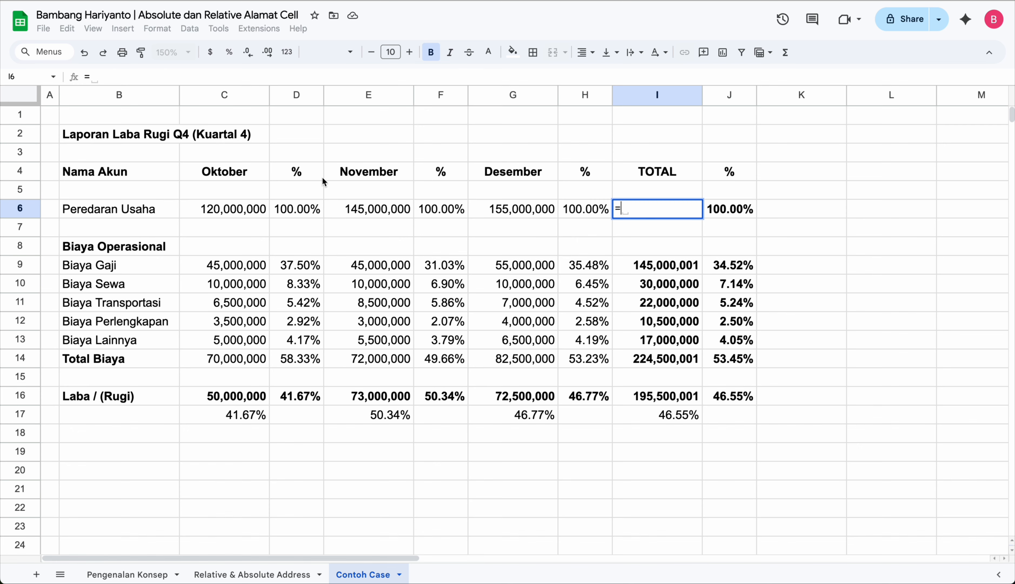
left_click(237, 217)
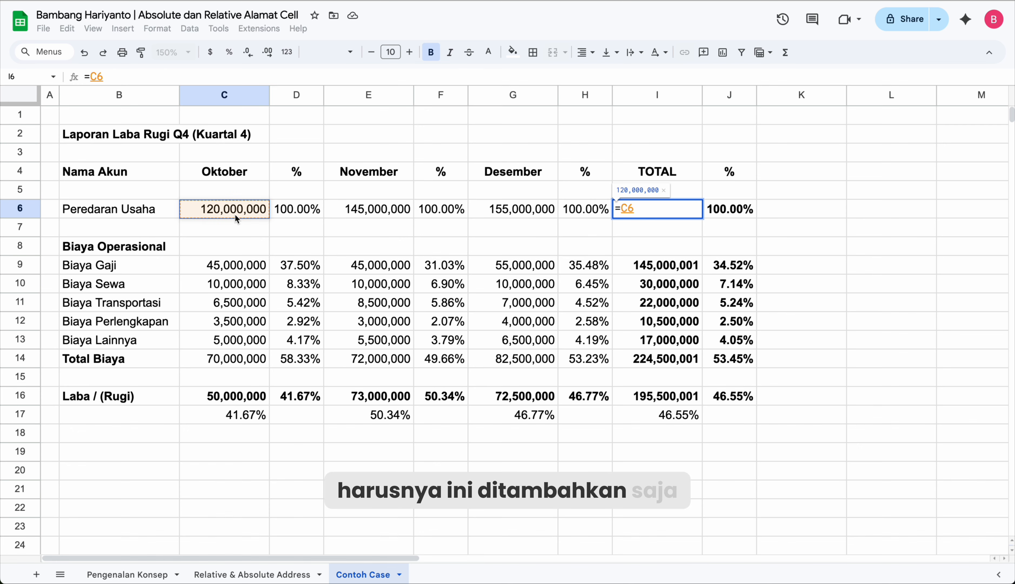
type("+")
left_click(362, 217)
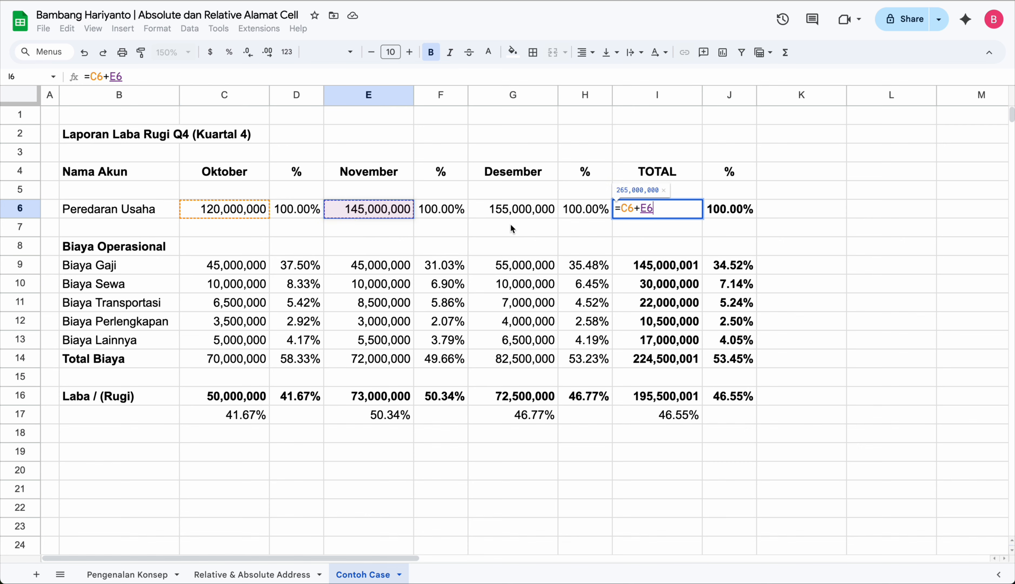
type("+")
left_click(520, 211)
key("Return")
left_click(646, 212)
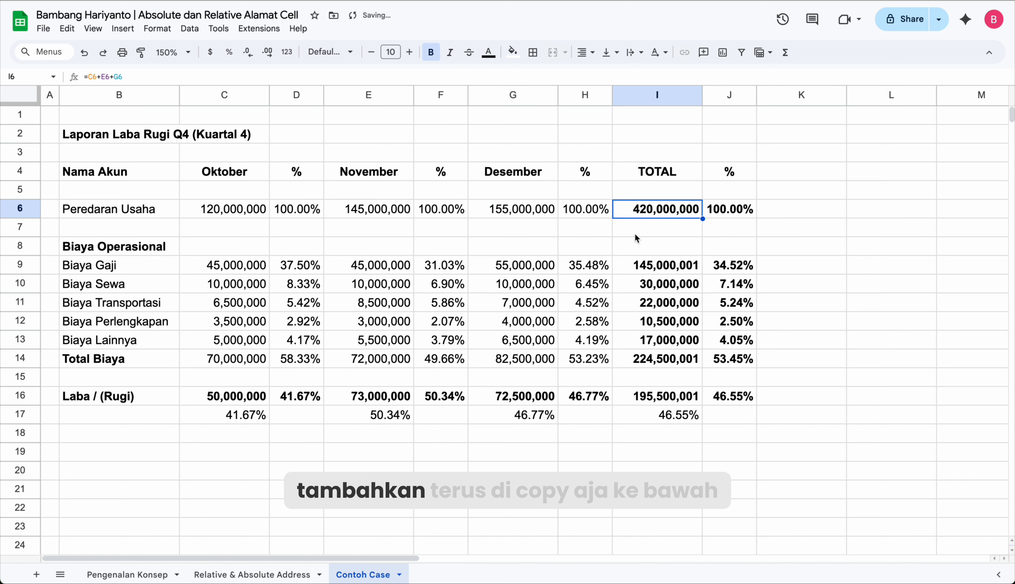
Step: Copy the I6 addition formula into I9:I14 and I16
key("ctrl+c")
left_click_drag(669, 266, 677, 363)
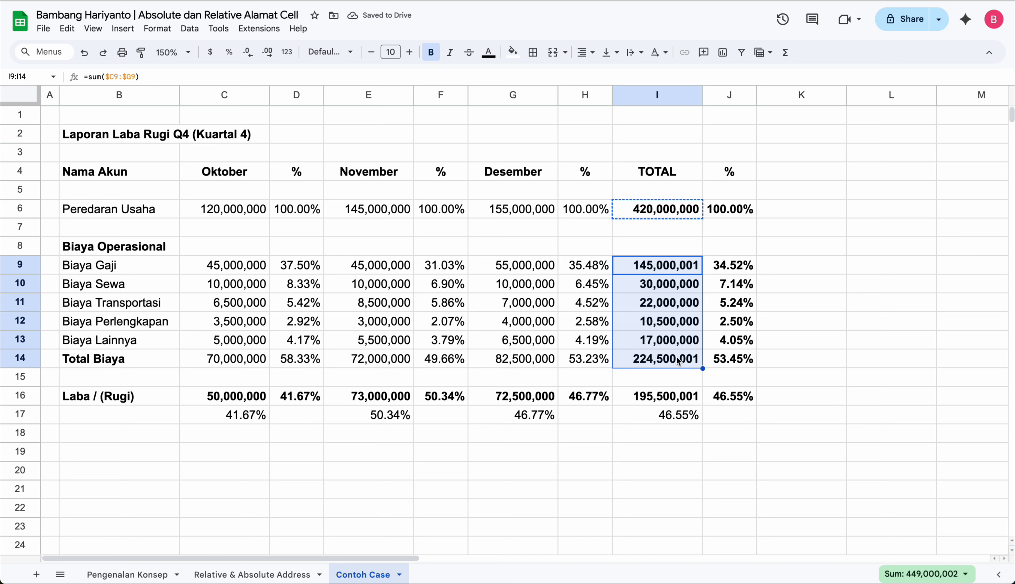
key("ctrl+v")
left_click(674, 395)
key("ctrl+v")
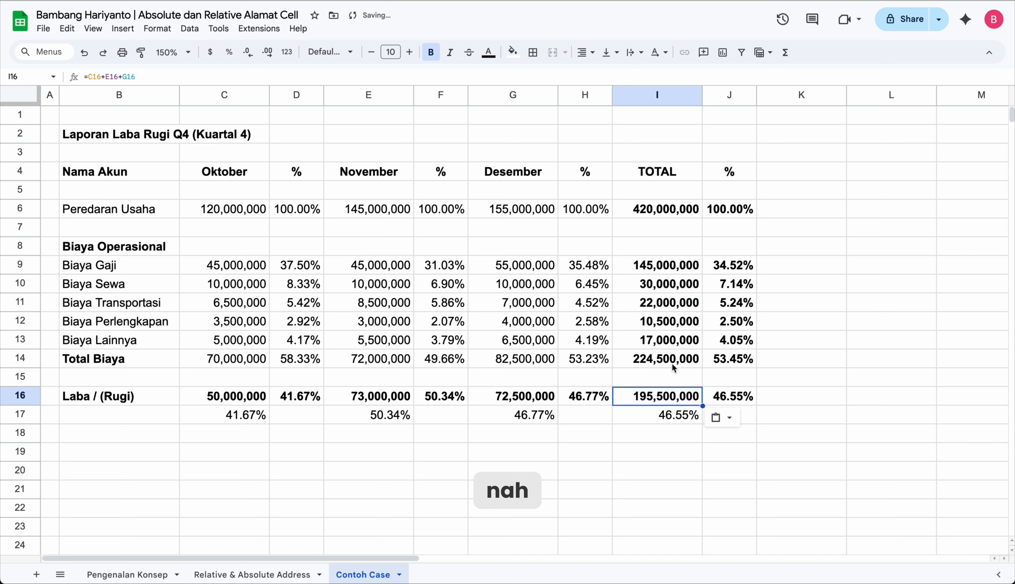